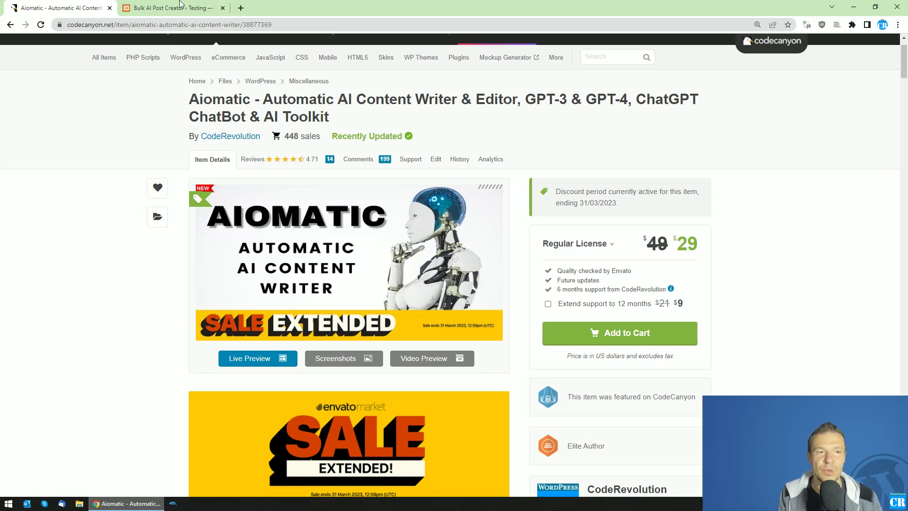
Switch from CodeCanyon to the 'Bulk AI Post Creator – Testing' WordPress admin tab
{"action": "left_click", "coordinate": [150, 6]}
{"action": "left_click", "coordinate": [433, 120]}
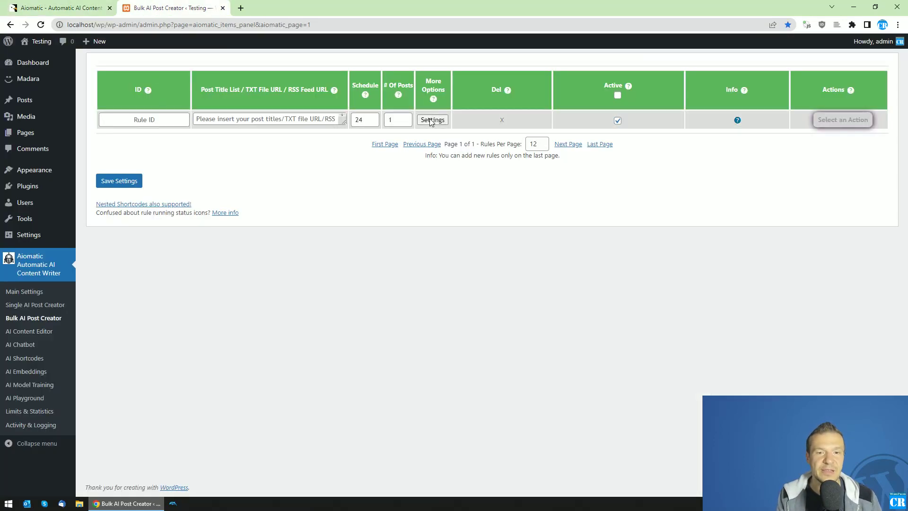
{"action": "left_click_drag", "start_coordinate": [745, 112], "coordinate": [742, 340]}
{"action": "left_click_drag", "start_coordinate": [182, 322], "coordinate": [256, 325]}
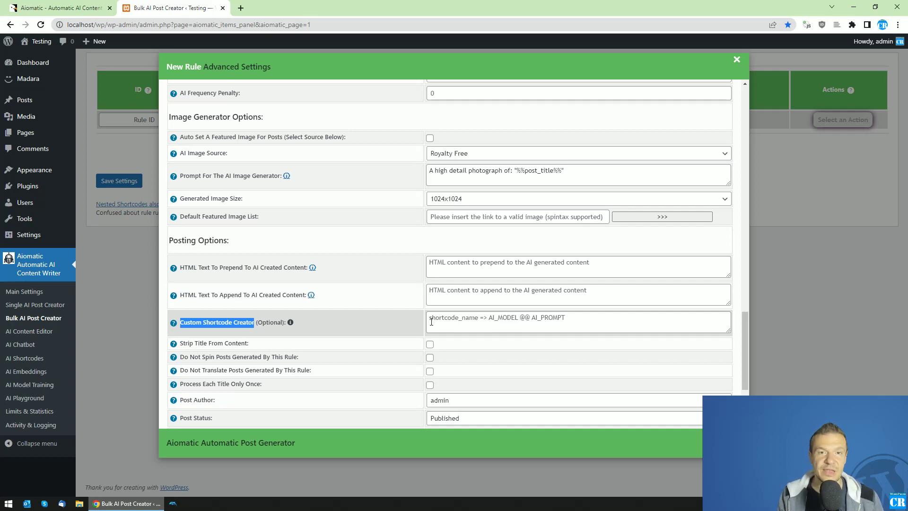
{"action": "scroll", "coordinate": [426, 322], "scroll_direction": "up", "scroll_amount": 3}
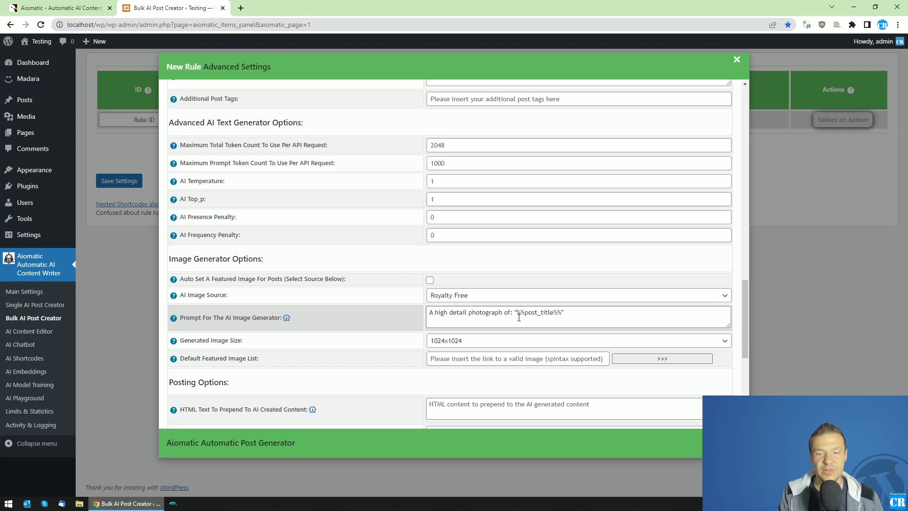
{"action": "left_click_drag", "start_coordinate": [518, 313], "coordinate": [562, 314]}
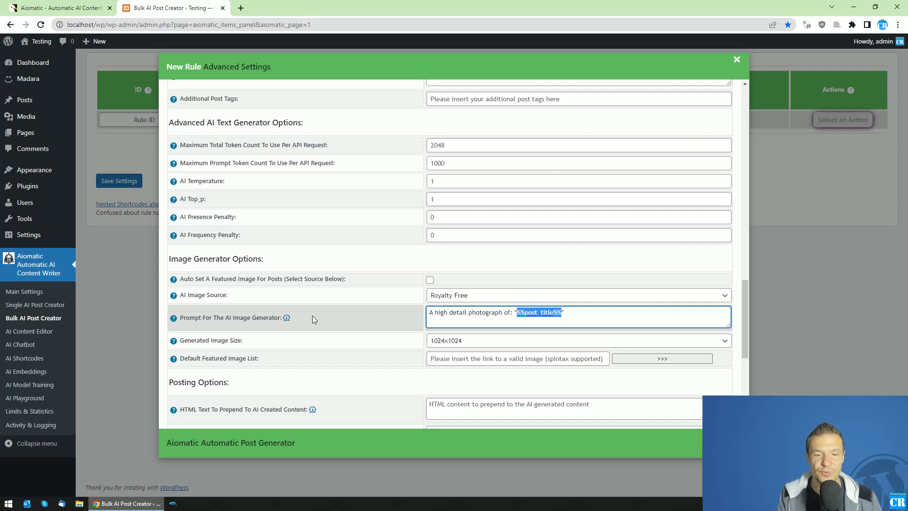
{"action": "scroll", "coordinate": [316, 322], "scroll_direction": "up", "scroll_amount": 8}
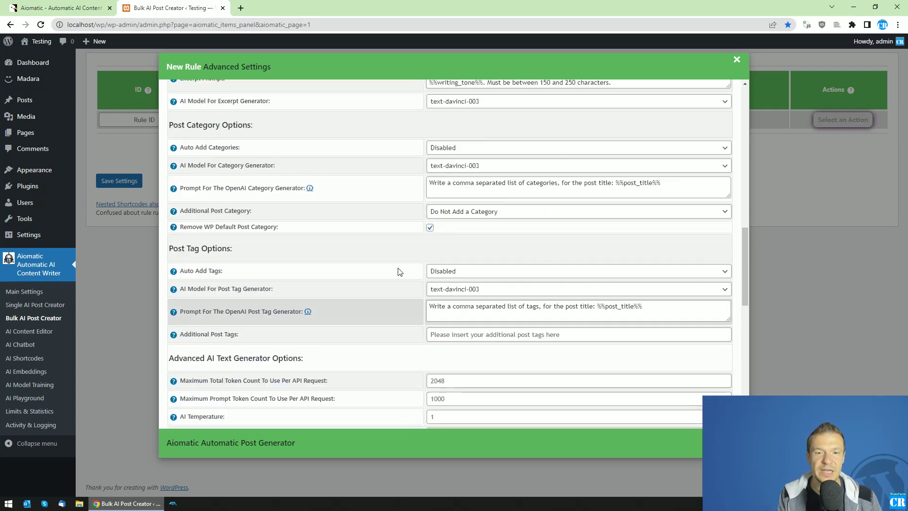
{"action": "scroll", "coordinate": [488, 262], "scroll_direction": "up", "scroll_amount": 7}
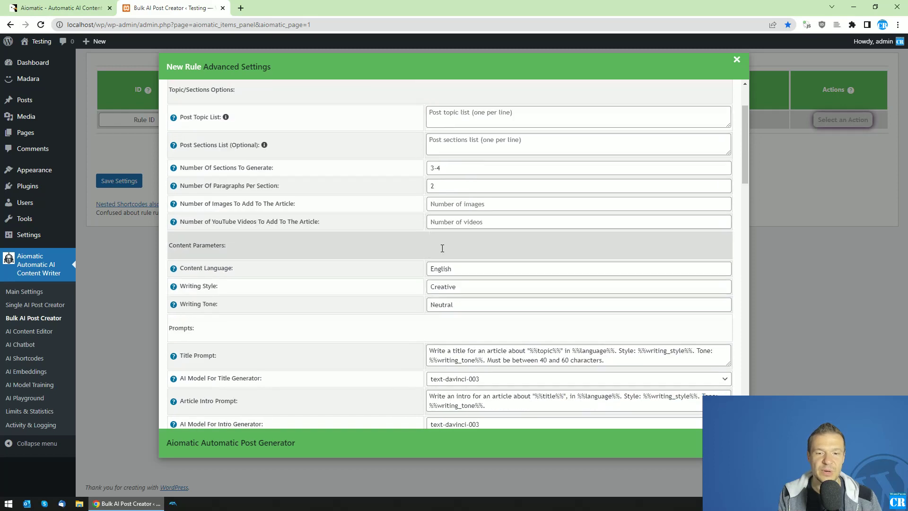
{"action": "double_click", "coordinate": [478, 240]}
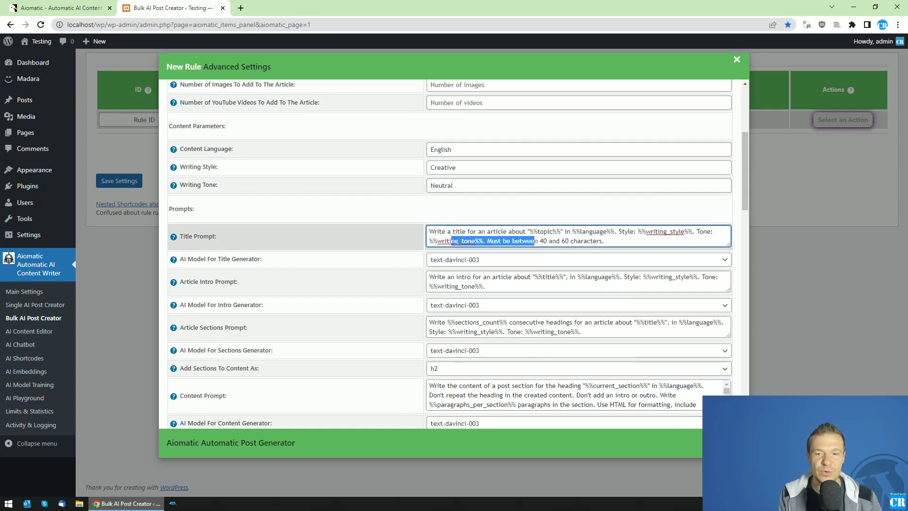
{"action": "double_click", "coordinate": [541, 278]}
{"action": "left_click_drag", "start_coordinate": [535, 278], "coordinate": [567, 278]}
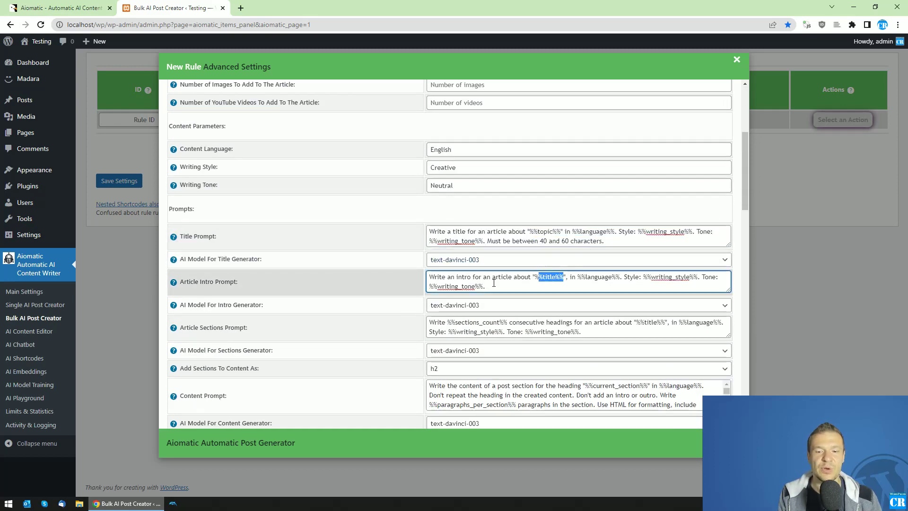
{"action": "left_click", "coordinate": [348, 285]}
{"action": "scroll", "coordinate": [376, 282], "scroll_direction": "down", "scroll_amount": 15}
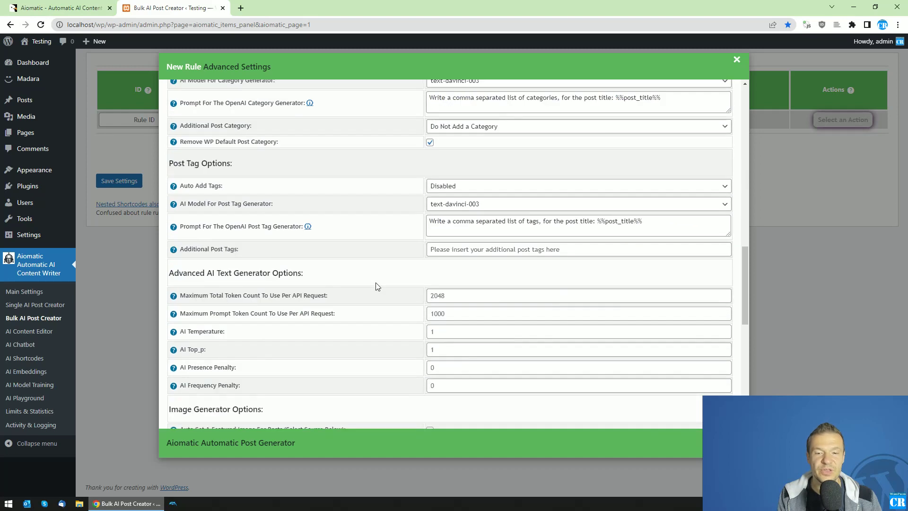
{"action": "scroll", "coordinate": [377, 286], "scroll_direction": "down", "scroll_amount": 4}
{"action": "scroll", "coordinate": [396, 260], "scroll_direction": "up", "scroll_amount": 3}
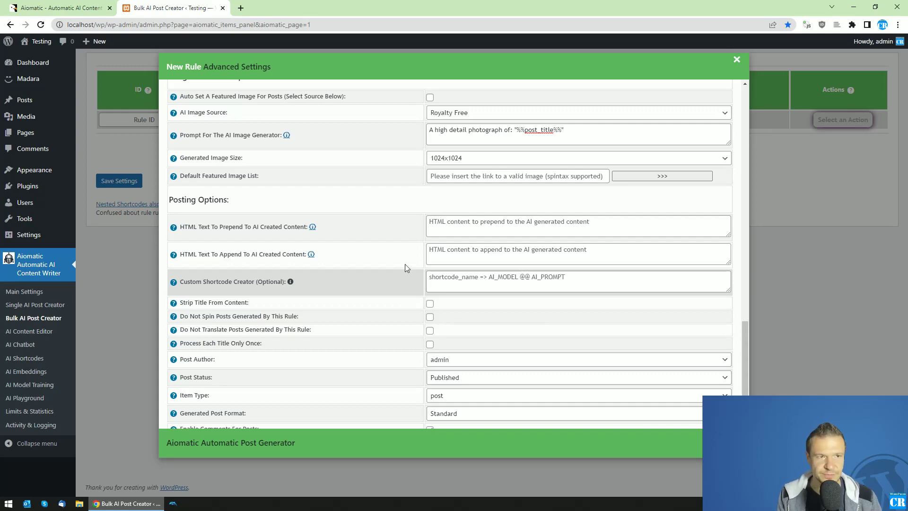
{"action": "left_click", "coordinate": [63, 5]}
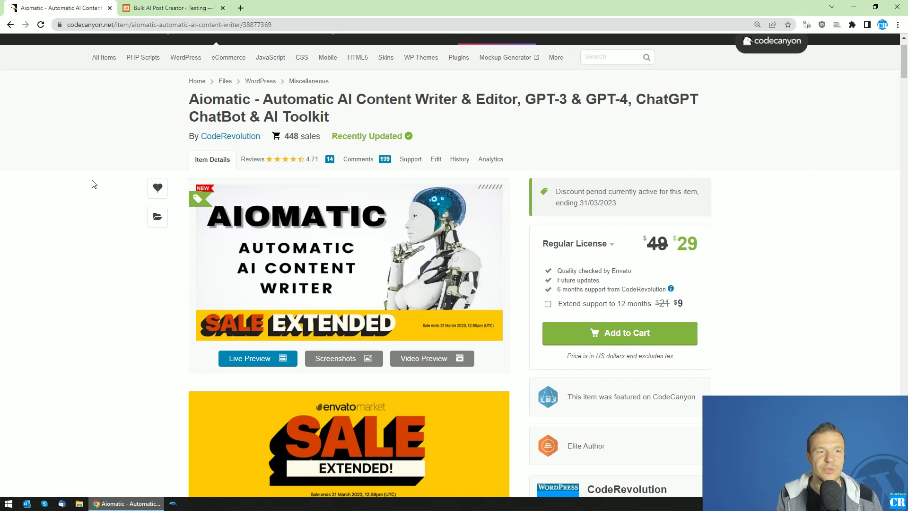
{"action": "key", "text": "ctrl+Tab"}
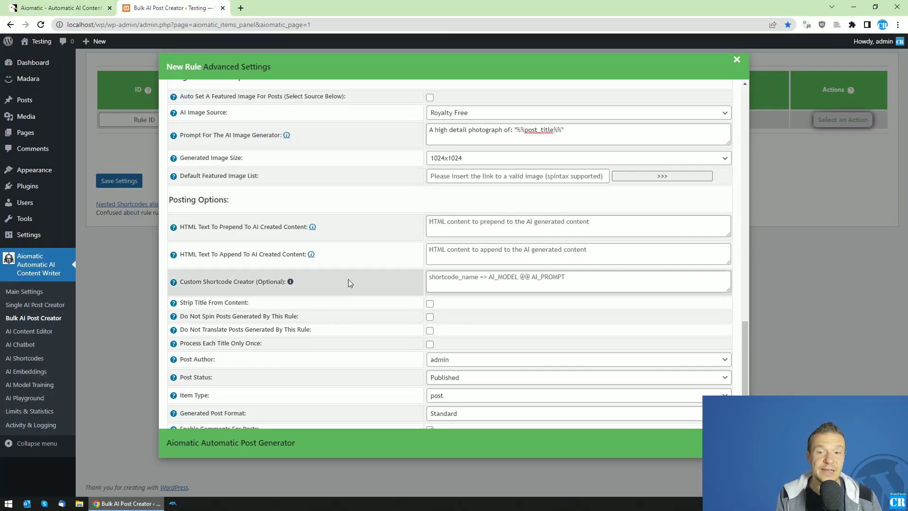
{"action": "scroll", "coordinate": [360, 290], "scroll_direction": "up", "scroll_amount": 12}
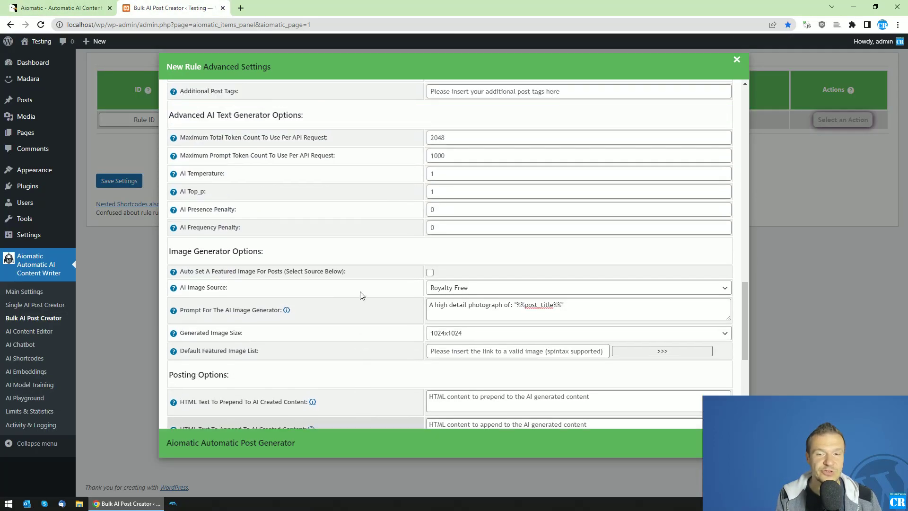
{"action": "scroll", "coordinate": [360, 304], "scroll_direction": "up", "scroll_amount": 15}
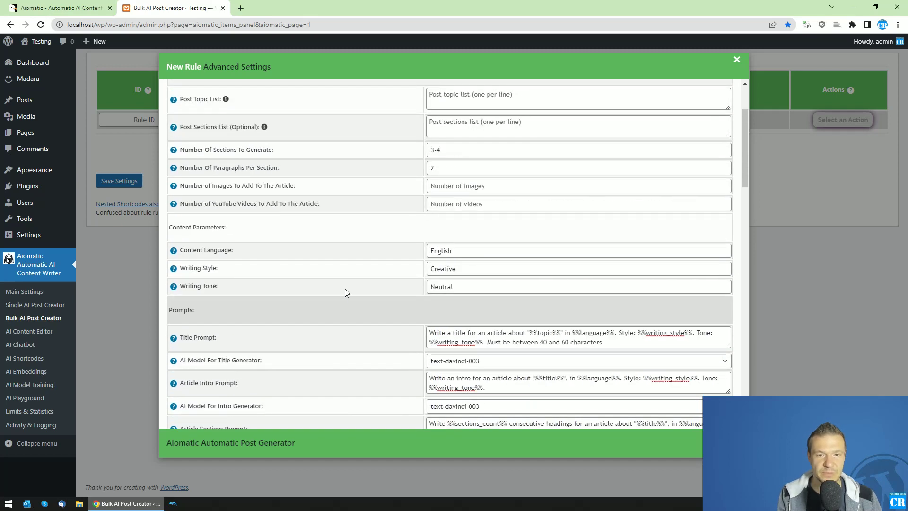
{"action": "scroll", "coordinate": [344, 290], "scroll_direction": "up", "scroll_amount": 3}
Reopen the rule's advanced settings and select the Post Topic List field
{"action": "left_click", "coordinate": [773, 242]}
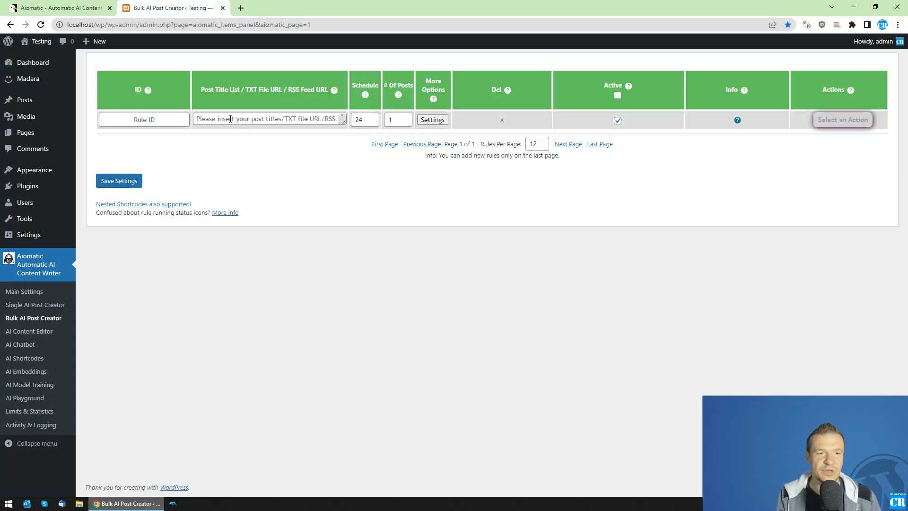
{"action": "left_click", "coordinate": [432, 119]}
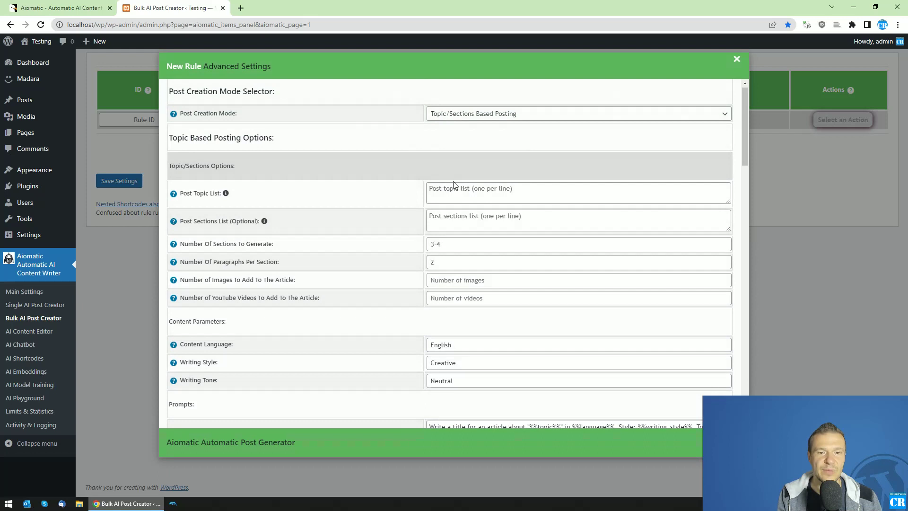
{"action": "left_click_drag", "start_coordinate": [180, 194], "coordinate": [220, 195]}
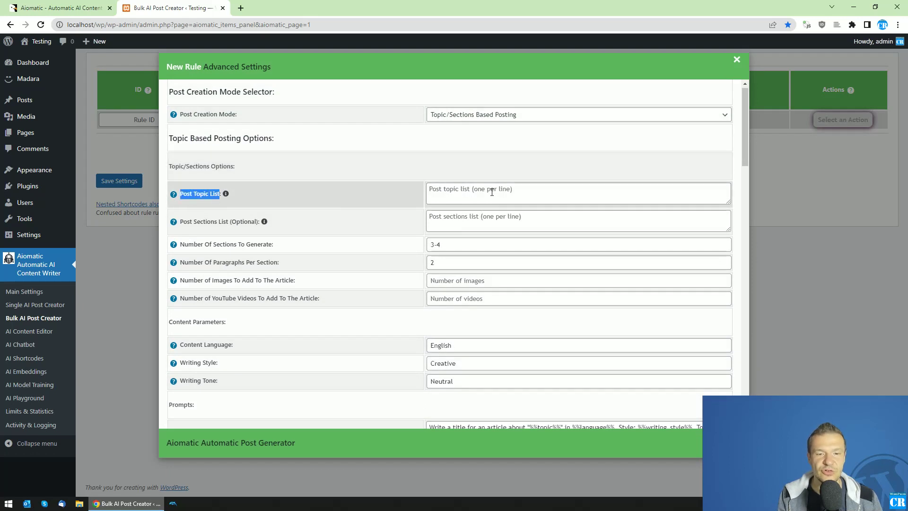
{"action": "left_click", "coordinate": [465, 197]}
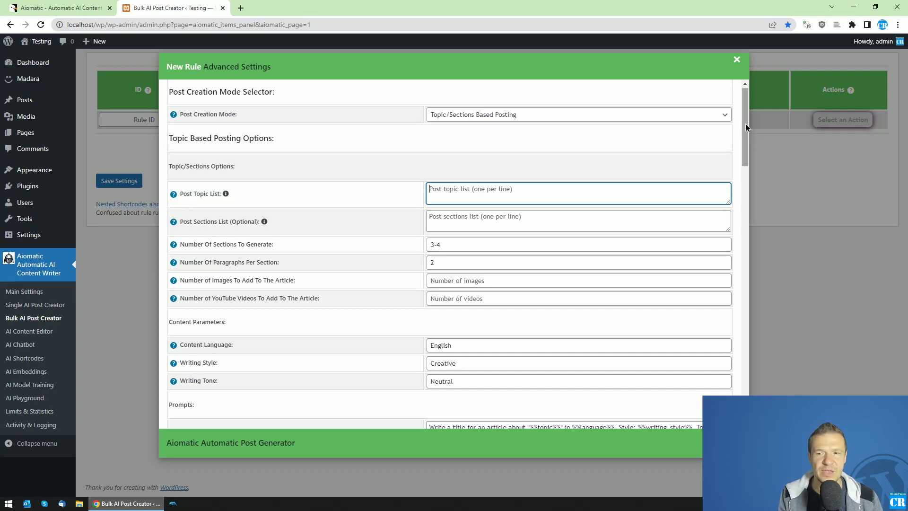
Scroll down to Posting Options and put the cursor in the Custom Shortcode Creator field
{"action": "scroll", "coordinate": [745, 123], "scroll_direction": "down", "scroll_amount": 1}
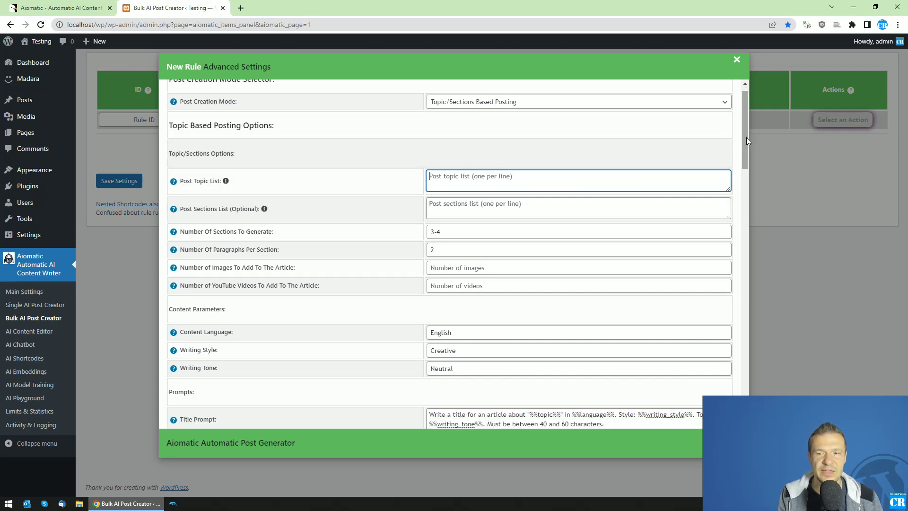
{"action": "left_click_drag", "start_coordinate": [746, 137], "coordinate": [757, 285]}
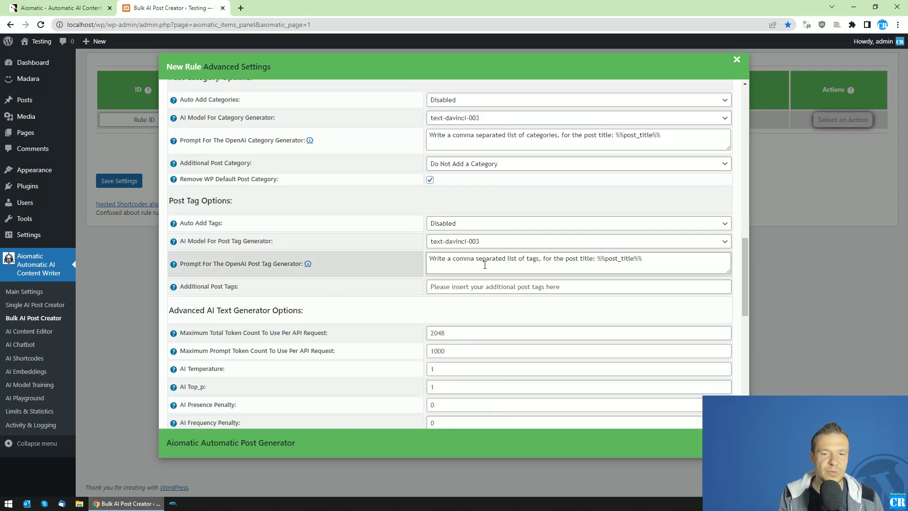
{"action": "scroll", "coordinate": [743, 204], "scroll_direction": "up", "scroll_amount": 15}
{"action": "left_click", "coordinate": [449, 205]}
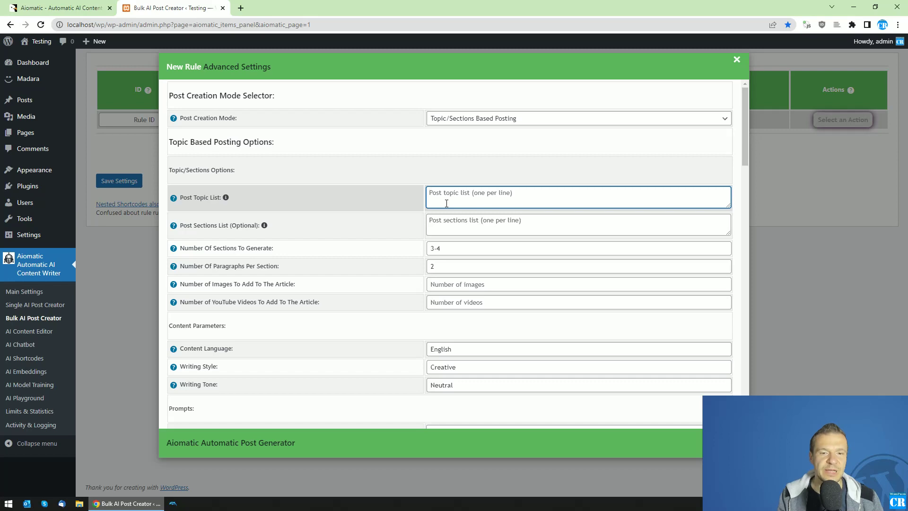
{"action": "scroll", "coordinate": [734, 175], "scroll_direction": "down", "scroll_amount": 12}
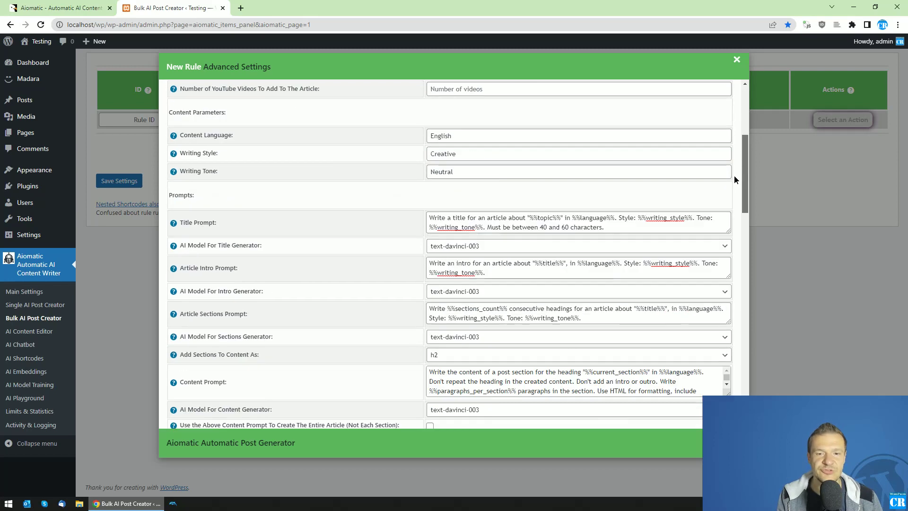
{"action": "scroll", "coordinate": [723, 284], "scroll_direction": "down", "scroll_amount": 10}
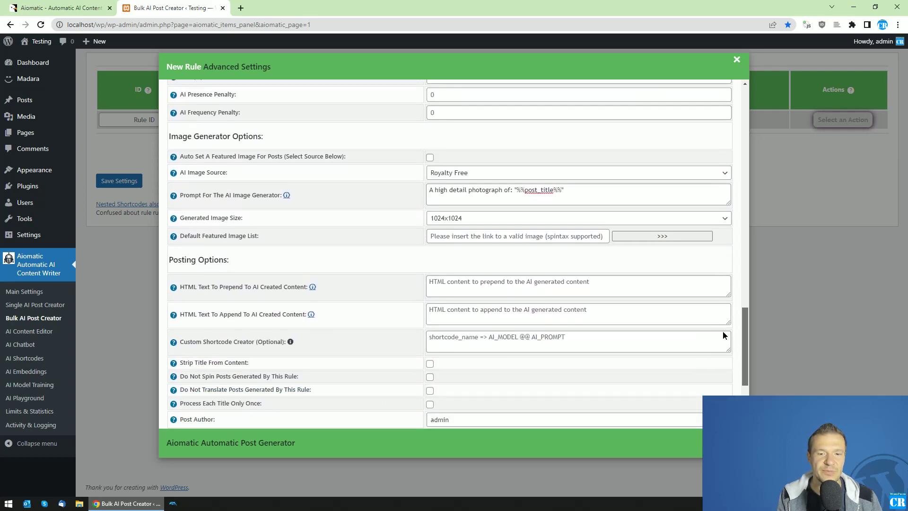
{"action": "left_click", "coordinate": [448, 243]}
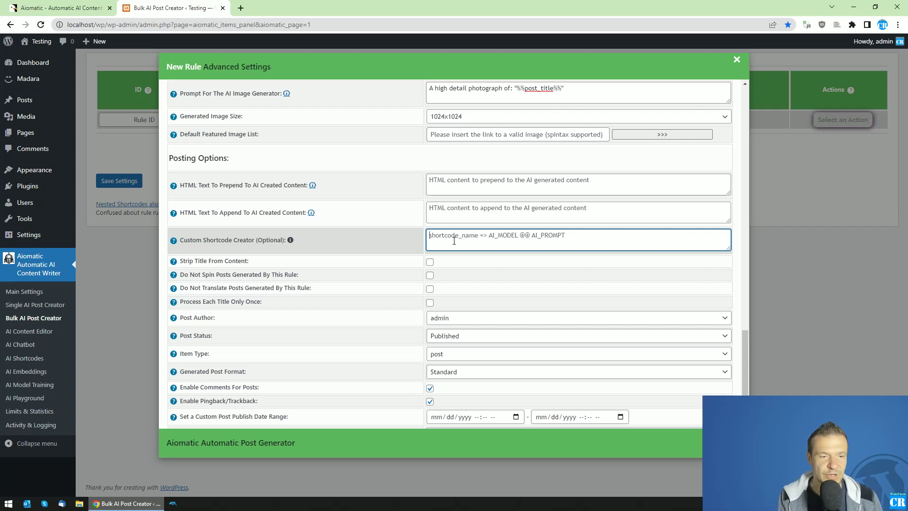
Define myvegantopic as 'gpt-3.5-turbo @@ write a topic for my vegan cookie blog', then select the Post Title List field
{"action": "type", "text": "m"}
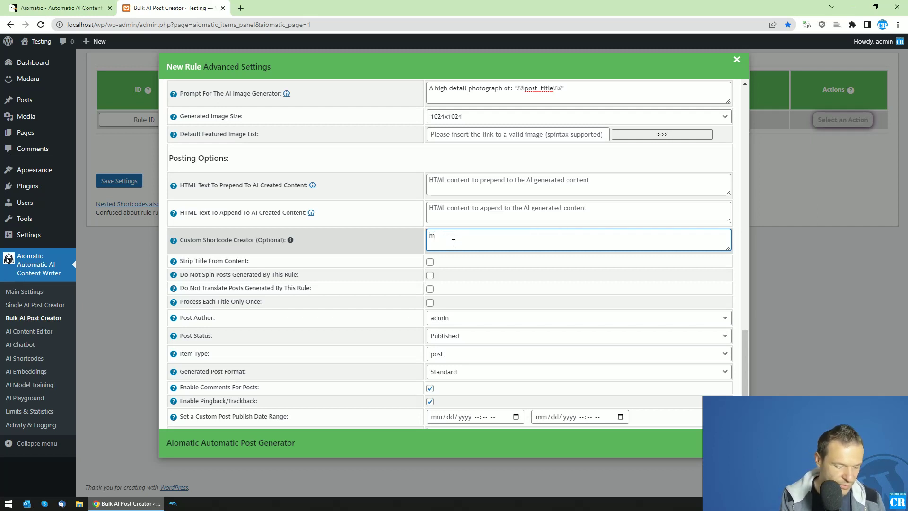
{"action": "type", "text": "yte"}
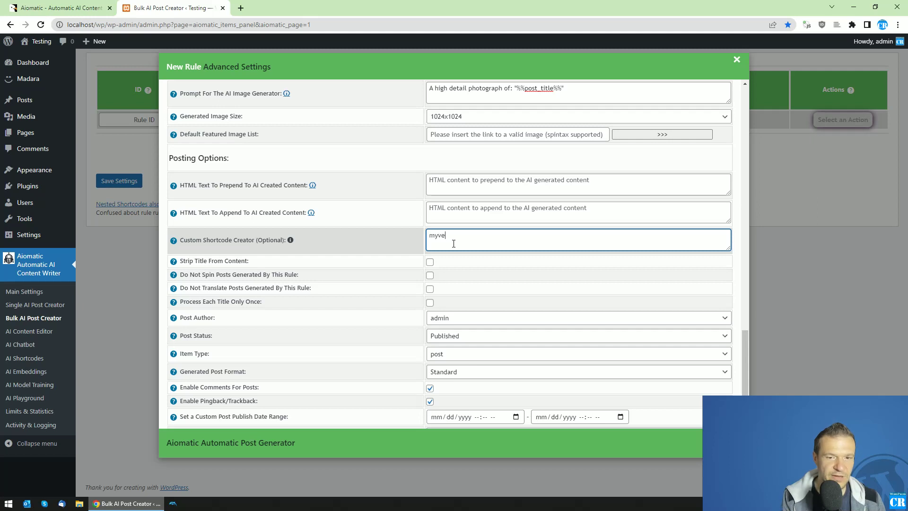
{"action": "type", "text": "gantopic =>"}
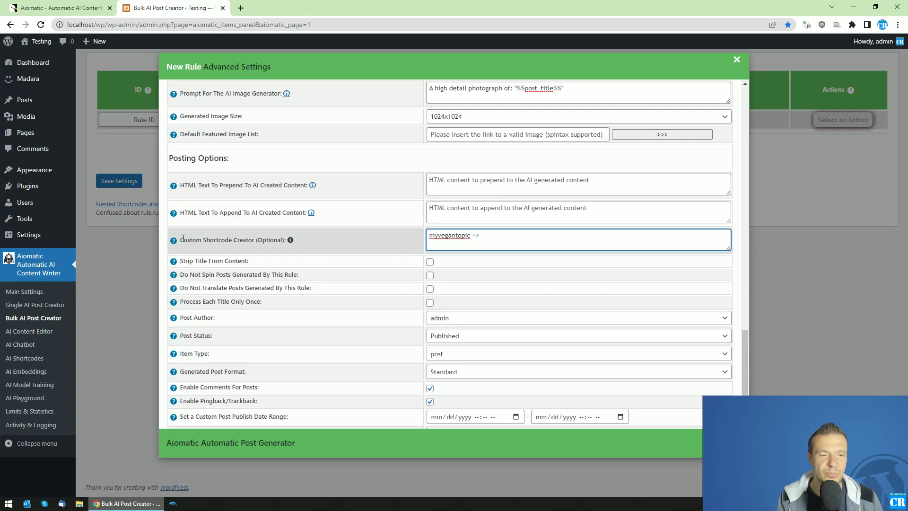
{"action": "mouse_move", "coordinate": [290, 241]}
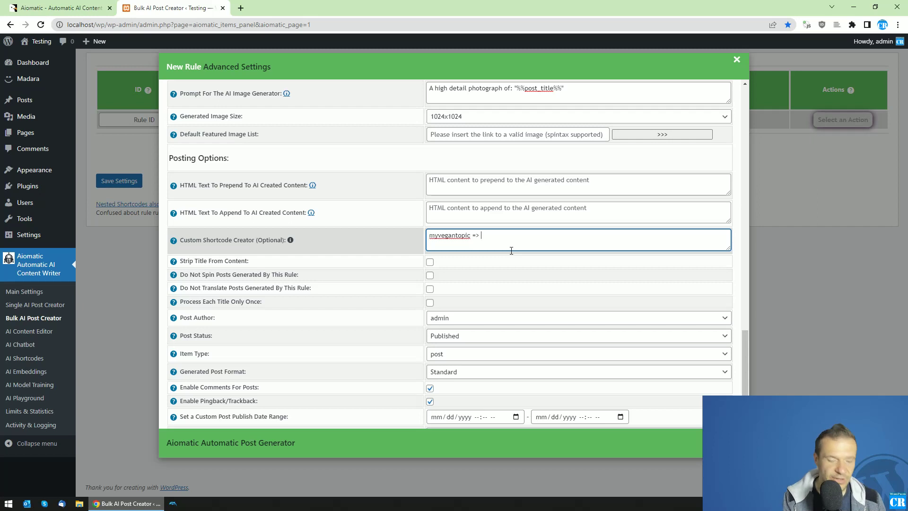
{"action": "type", "text": "gpt-3.5"}
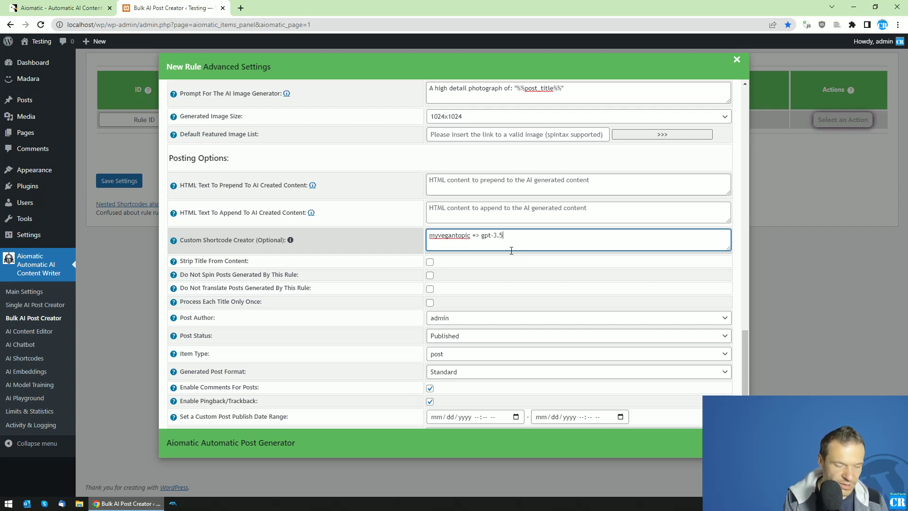
{"action": "type", "text": "-turbo"}
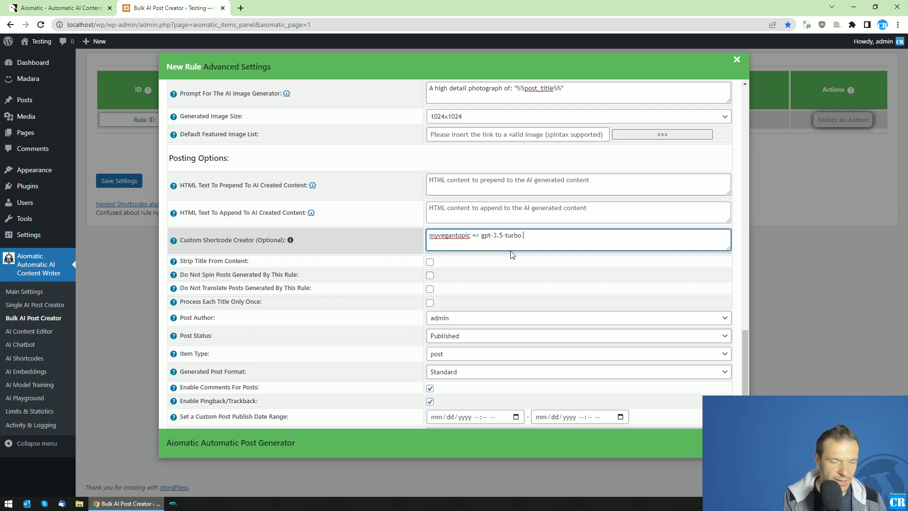
{"action": "type", "text": " @@"}
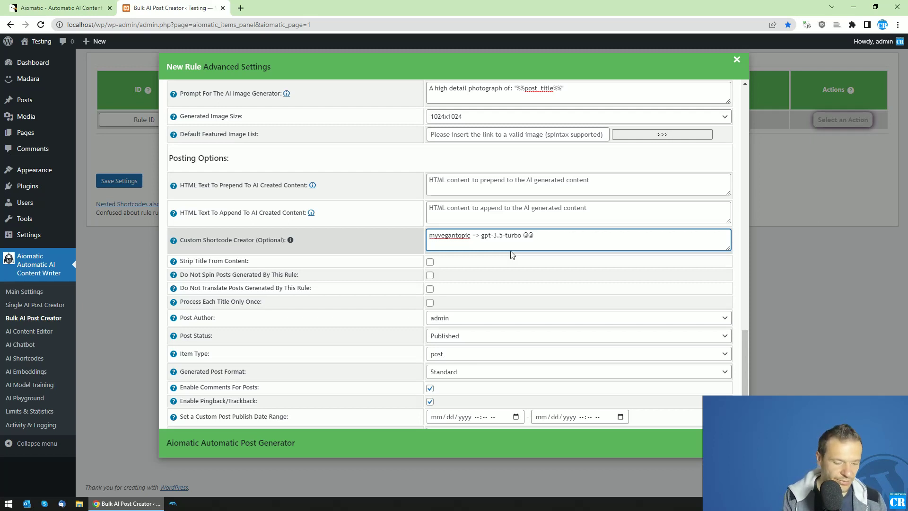
{"action": "type", "text": " write a topi"}
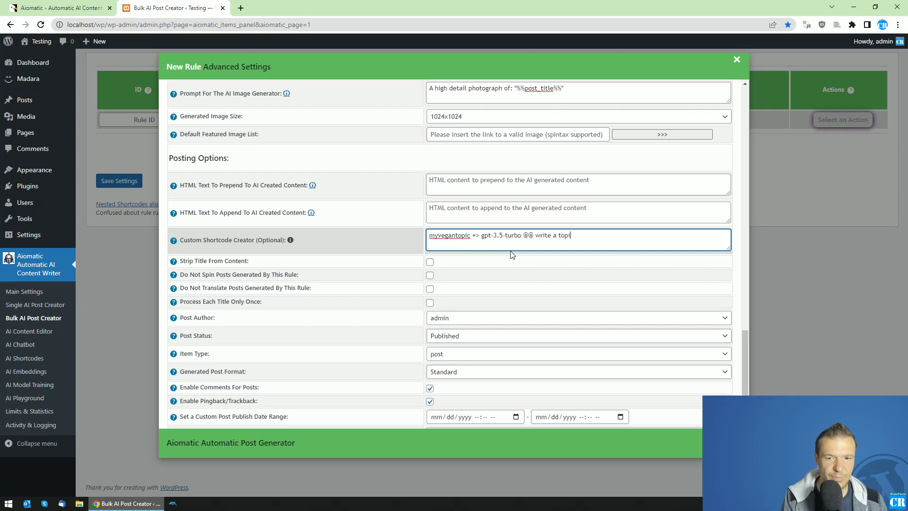
{"action": "type", "text": "c for my "}
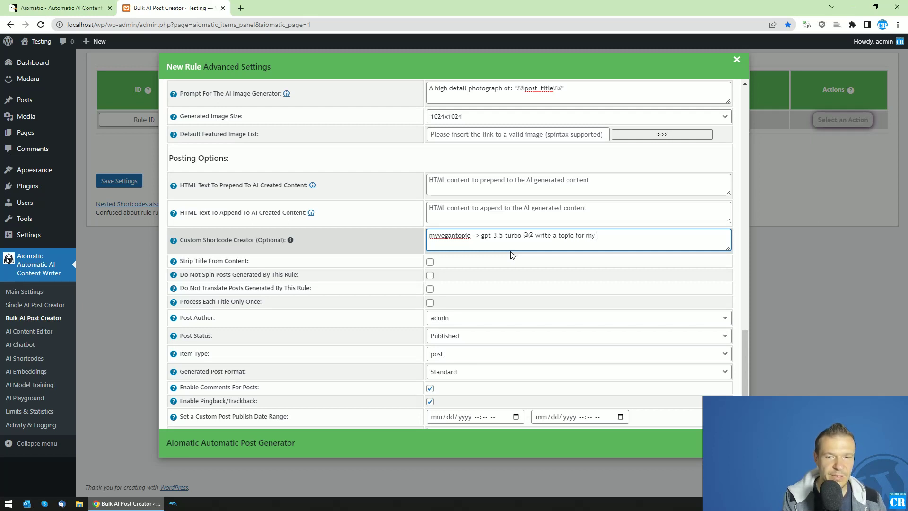
{"action": "type", "text": "vegan cooki"}
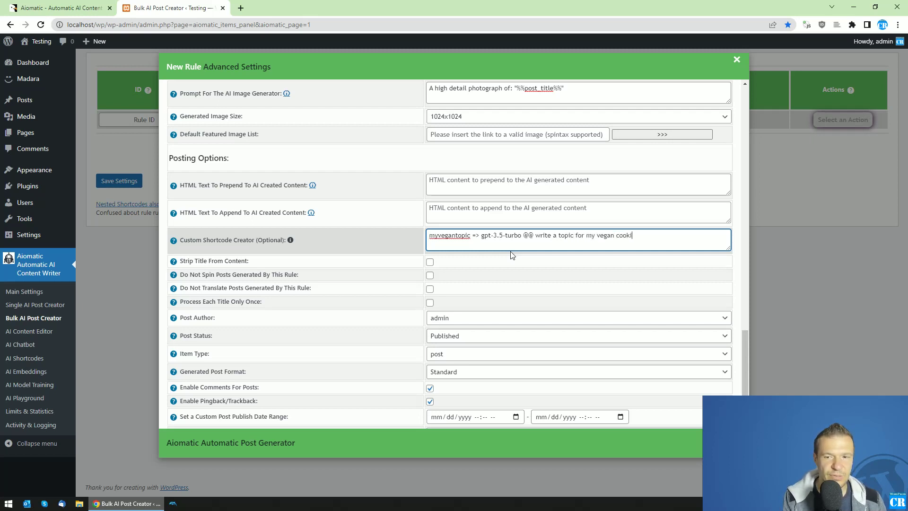
{"action": "type", "text": "e blog"}
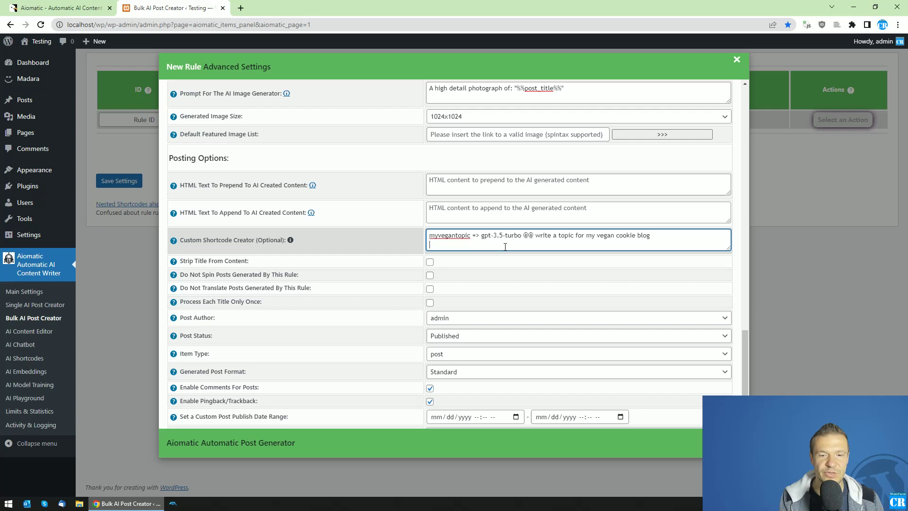
{"action": "key", "text": "Return"}
{"action": "type", "text": "anothe"}
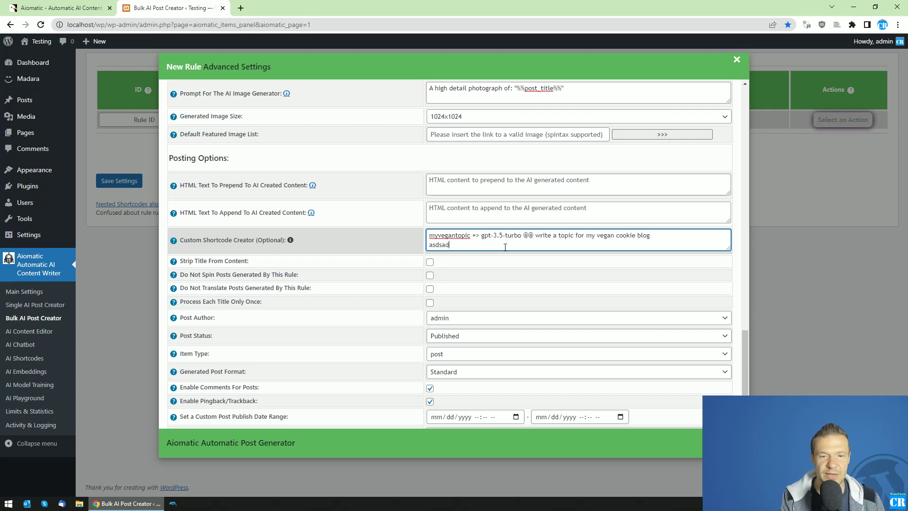
{"action": "key", "text": "BackSpace"}
{"action": "key", "text": "BackSpace"}
{"action": "key", "text": "BackSpace"}
{"action": "key", "text": "BackSpace"}
{"action": "key", "text": "BackSpace"}
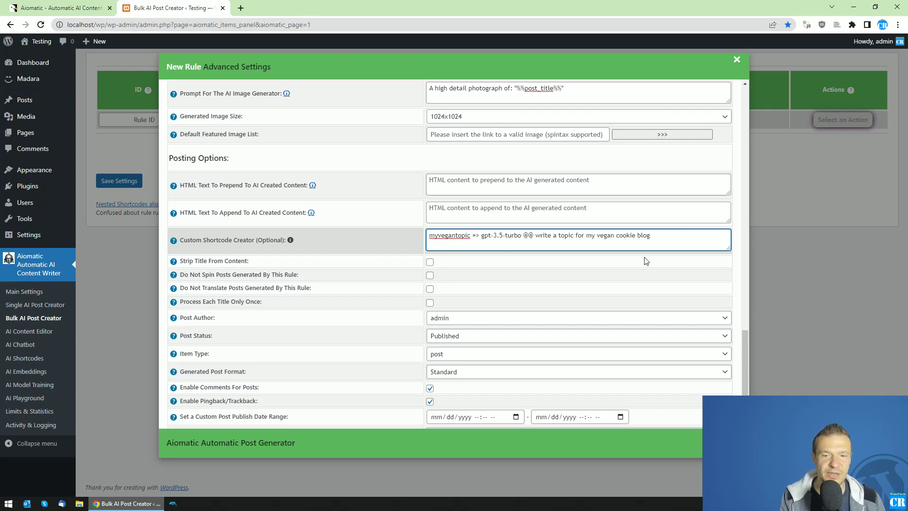
{"action": "left_click", "coordinate": [123, 183]}
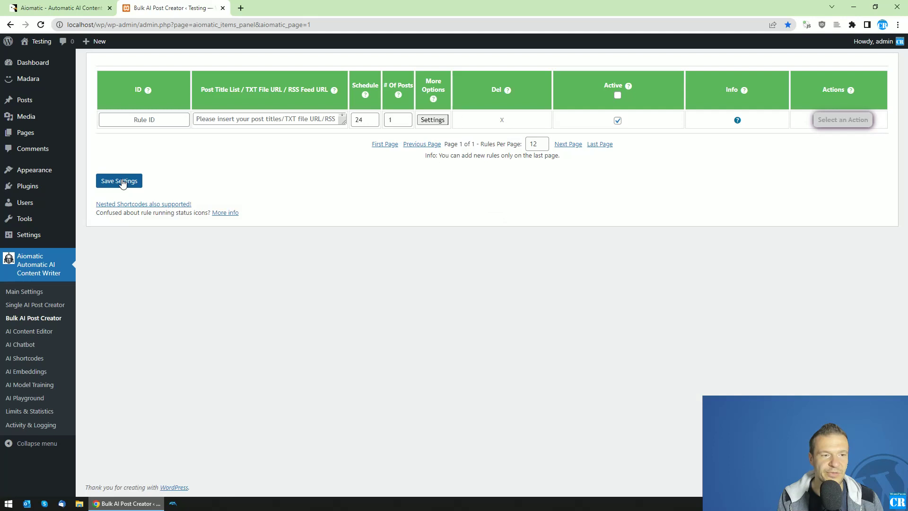
{"action": "left_click", "coordinate": [267, 121]}
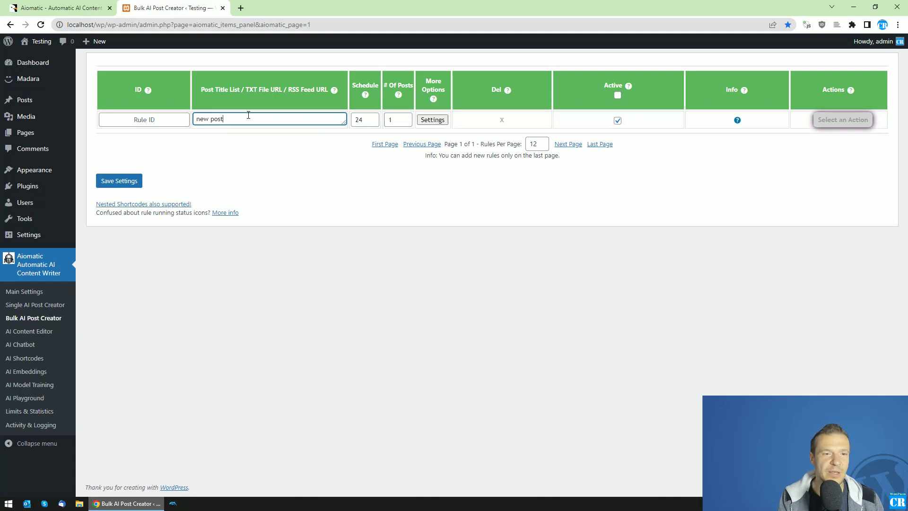
Reopen the advanced settings and copy the shortcode name myvegantopic
{"action": "left_click", "coordinate": [432, 120]}
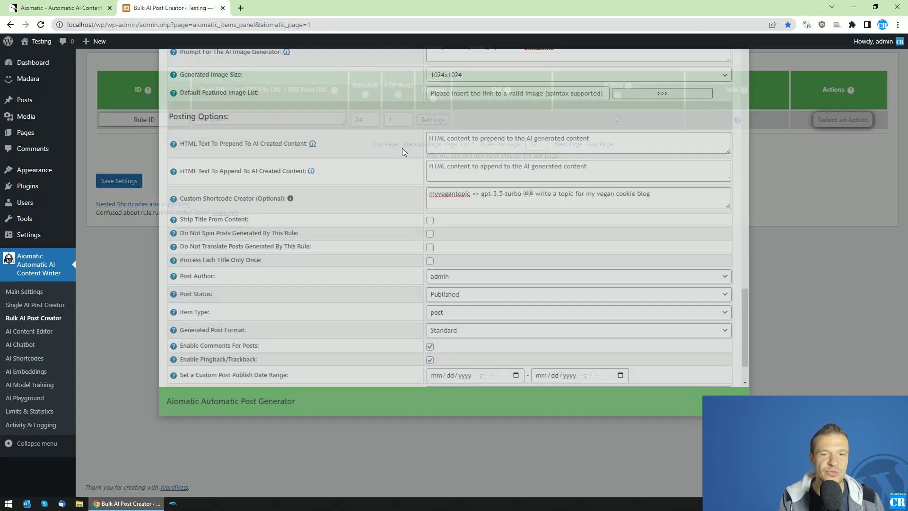
{"action": "scroll", "coordinate": [449, 251], "scroll_direction": "up", "scroll_amount": 1}
{"action": "scroll", "coordinate": [450, 250], "scroll_direction": "up", "scroll_amount": 15}
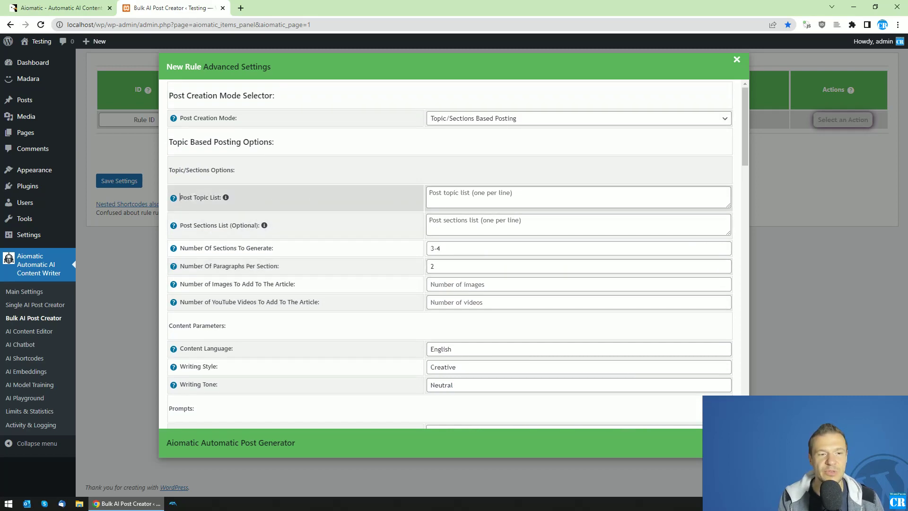
{"action": "left_click_drag", "start_coordinate": [180, 197], "coordinate": [222, 190]}
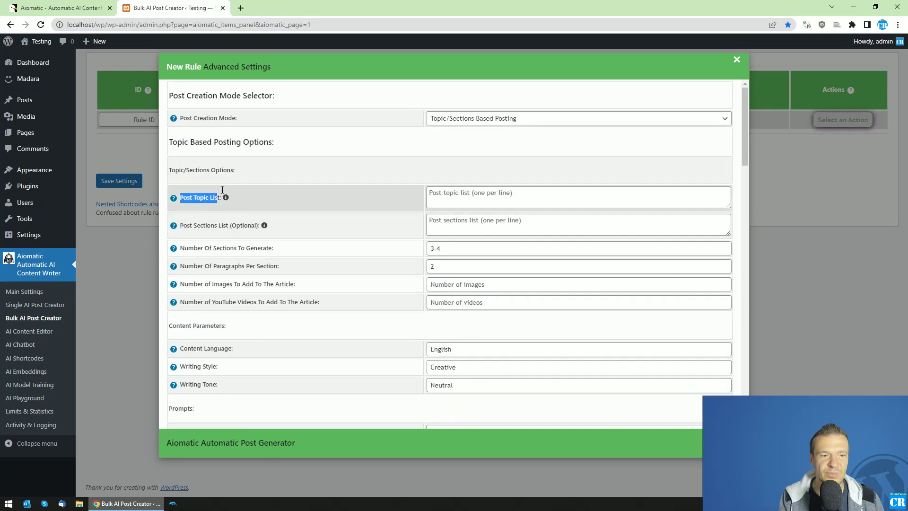
{"action": "scroll", "coordinate": [206, 203], "scroll_direction": "down", "scroll_amount": 18}
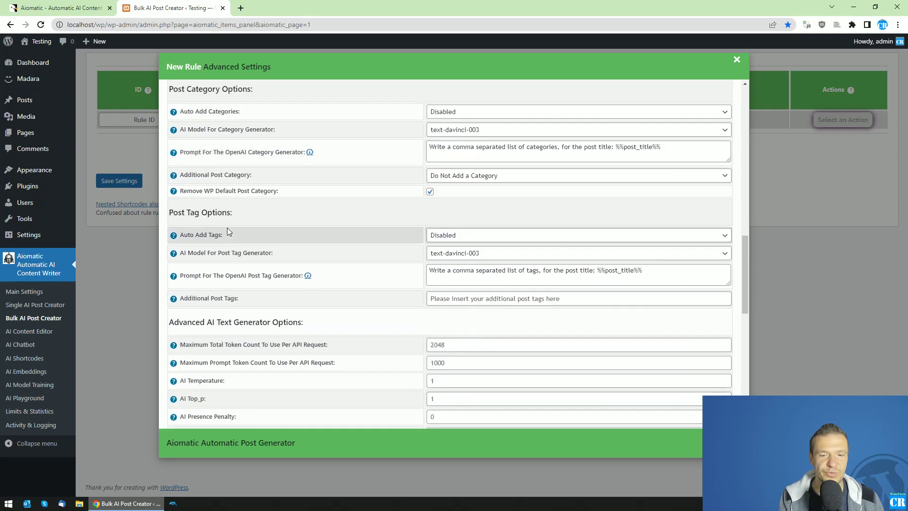
{"action": "scroll", "coordinate": [232, 239], "scroll_direction": "down", "scroll_amount": 8}
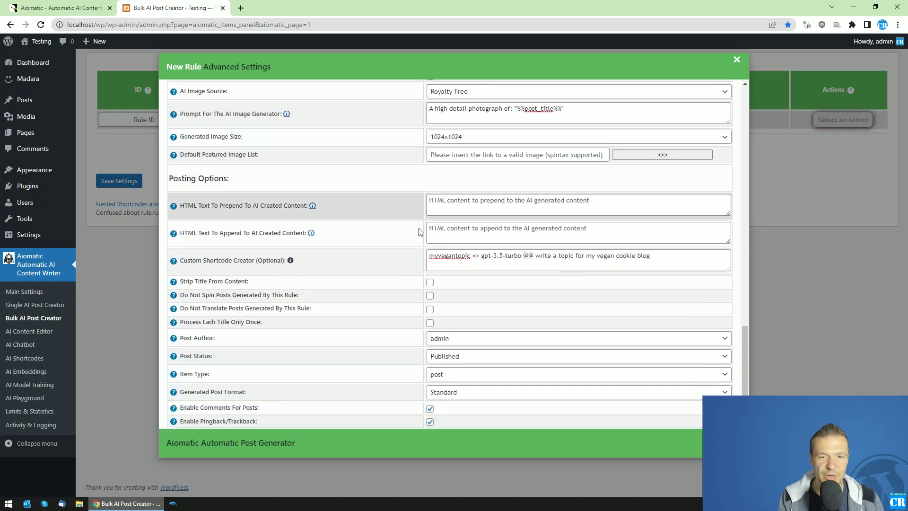
{"action": "left_click_drag", "start_coordinate": [432, 184], "coordinate": [471, 184]}
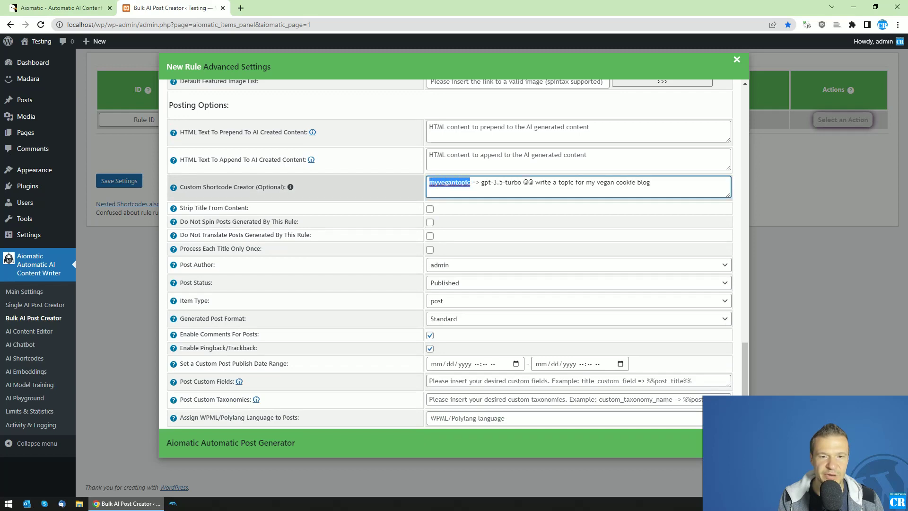
{"action": "right_click", "coordinate": [463, 184]}
{"action": "left_click", "coordinate": [479, 242]}
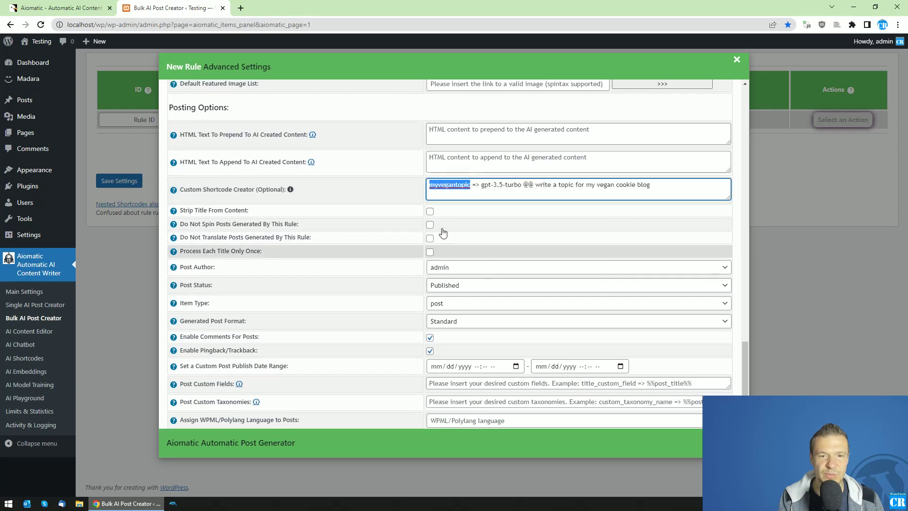
Enter %%myvegantopic%% in the Post Topic List field
{"action": "scroll", "coordinate": [419, 279], "scroll_direction": "up", "scroll_amount": 6}
{"action": "scroll", "coordinate": [418, 279], "scroll_direction": "up", "scroll_amount": 10}
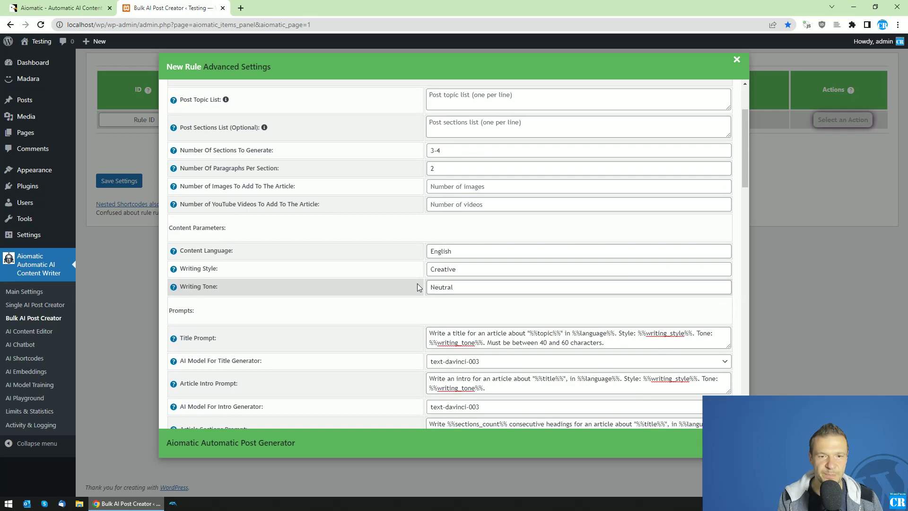
{"action": "left_click", "coordinate": [449, 193]}
{"action": "type", "text": "%"}
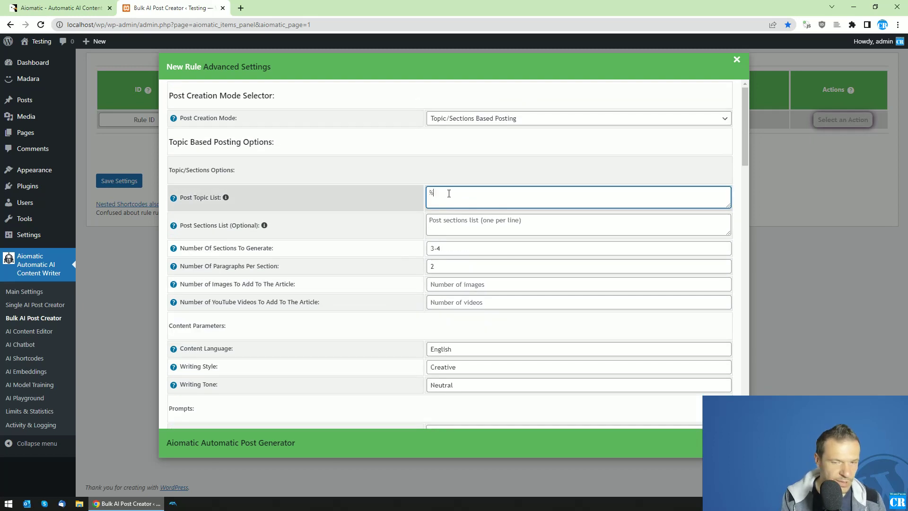
{"action": "type", "text": "%"}
{"action": "right_click", "coordinate": [449, 193]}
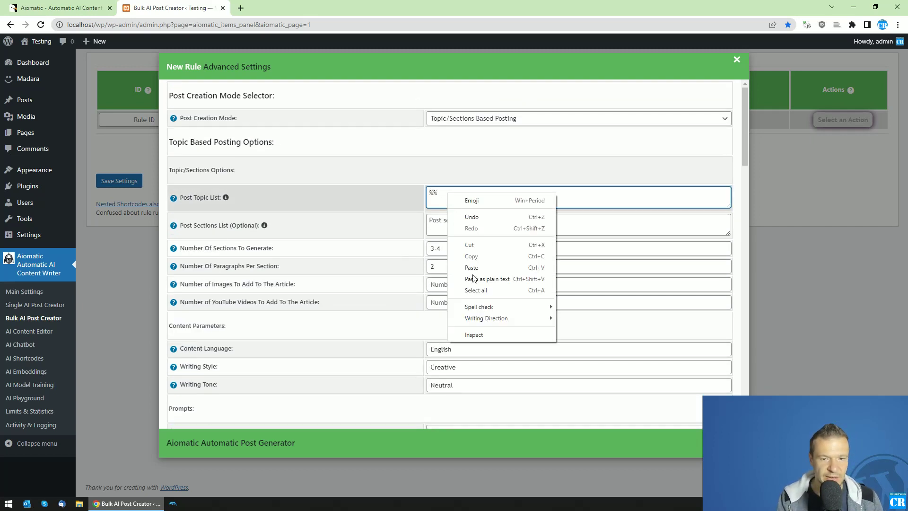
{"action": "left_click", "coordinate": [476, 267]}
{"action": "type", "text": "%%"}
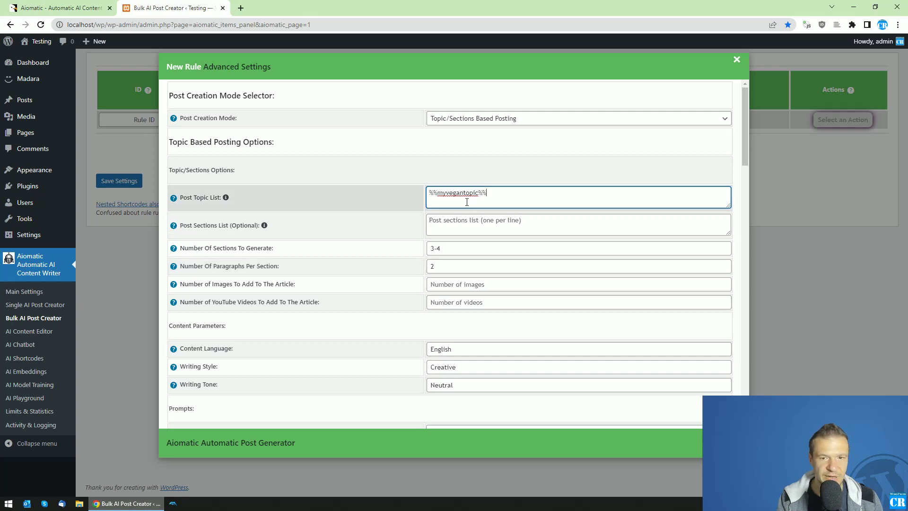
{"action": "left_click_drag", "start_coordinate": [430, 192], "coordinate": [486, 193]}
{"action": "left_click_drag", "start_coordinate": [430, 193], "coordinate": [486, 193]}
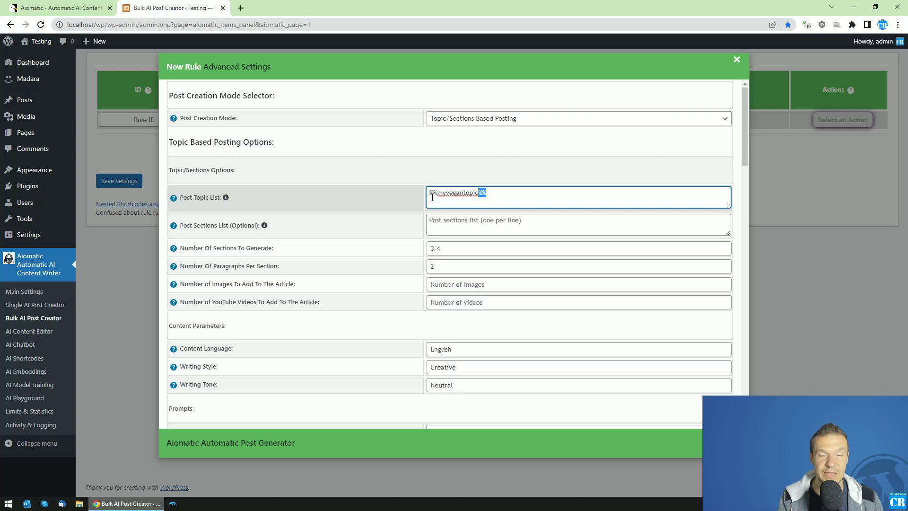
Save the rule settings and run rule 0 immediately
{"action": "left_click", "coordinate": [115, 181]}
{"action": "left_click", "coordinate": [115, 181]}
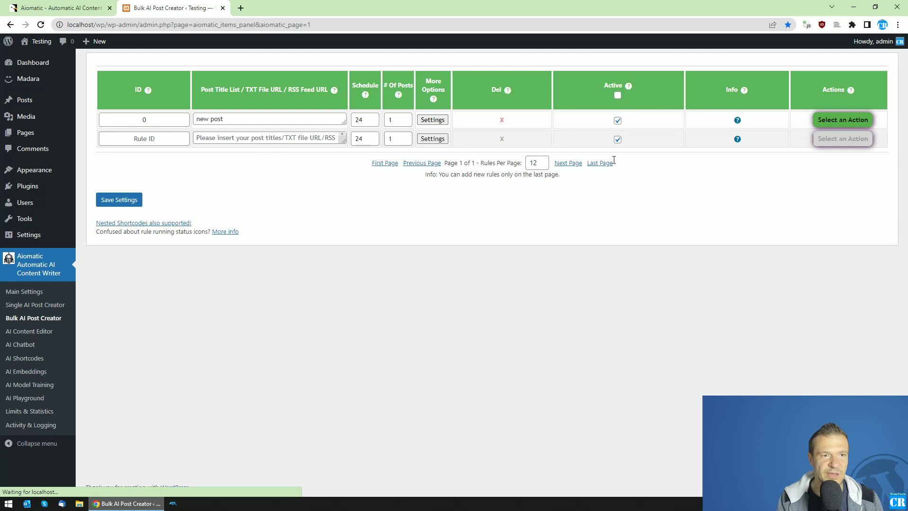
{"action": "left_click", "coordinate": [834, 124]}
{"action": "left_click", "coordinate": [830, 142]}
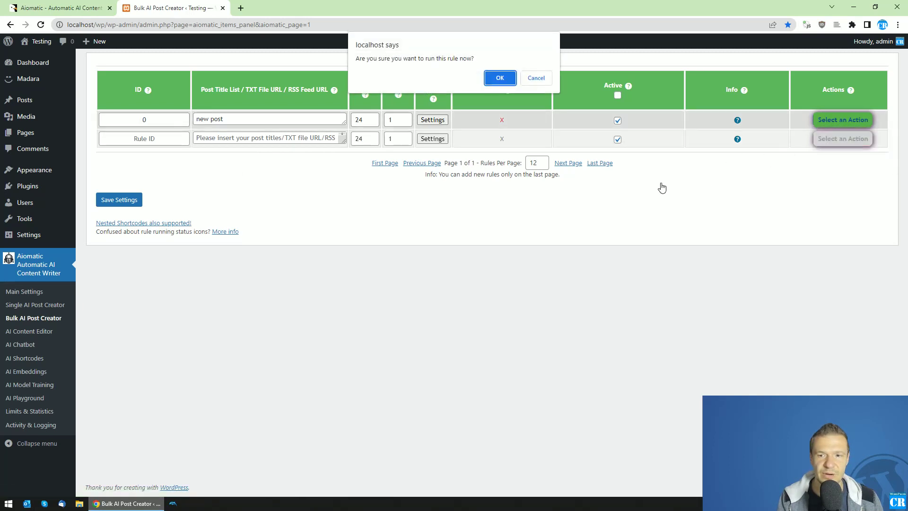
{"action": "key", "text": "Return"}
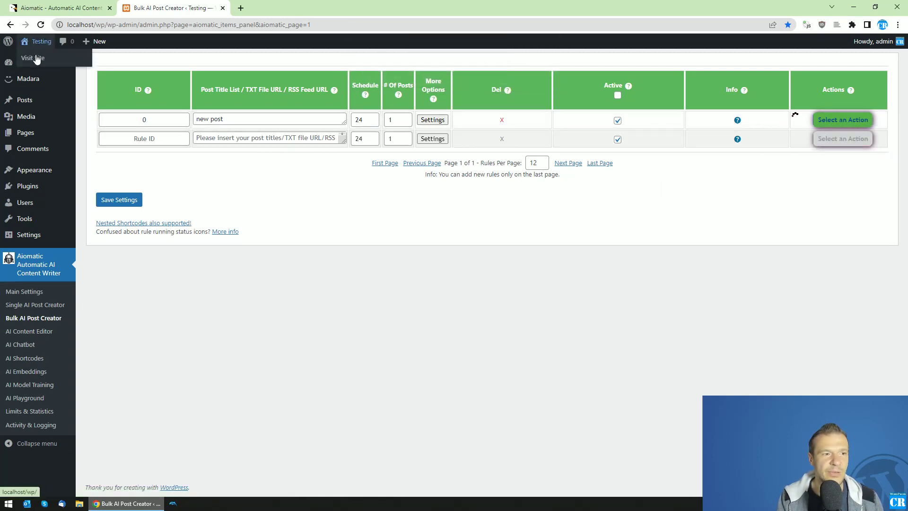
Check the public site in a new tab, then return to Bulk AI Post Creator
{"action": "middle_click", "coordinate": [36, 59]}
{"action": "left_click", "coordinate": [258, 7]}
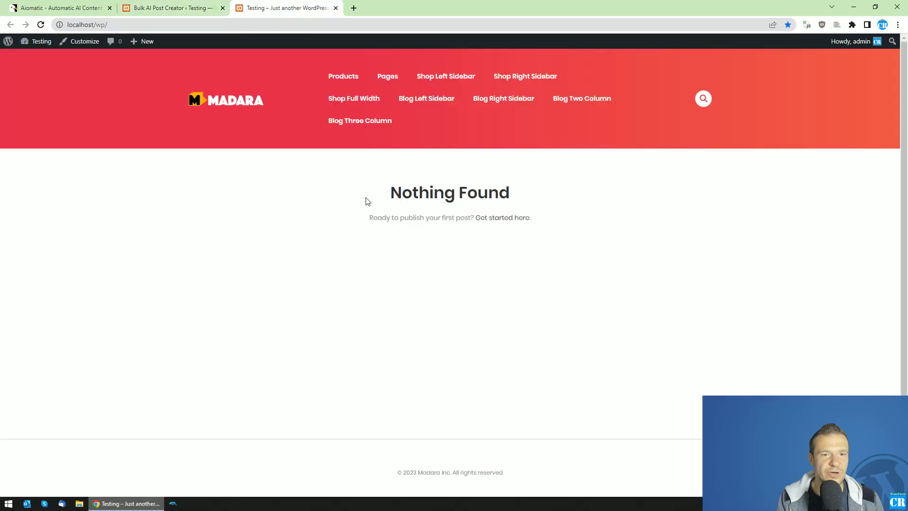
{"action": "key", "text": "ctrl+shift+Tab"}
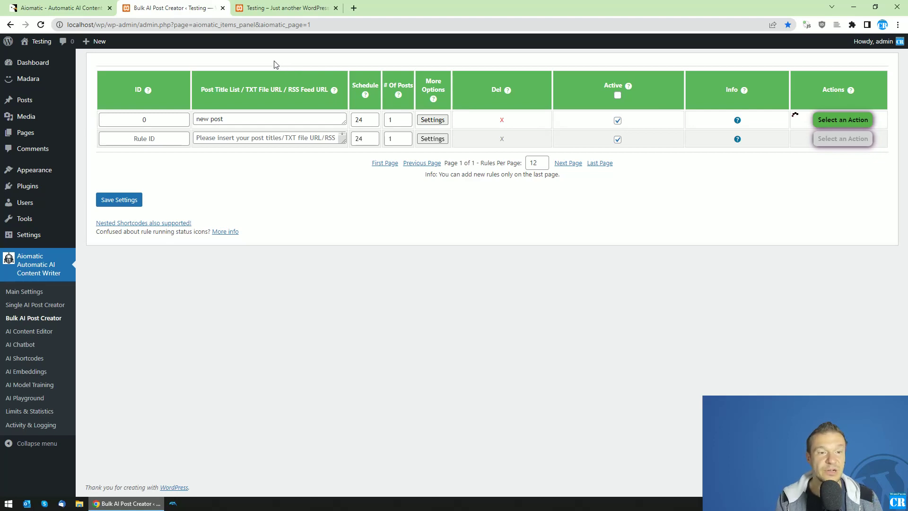
{"action": "mouse_move", "coordinate": [334, 90]}
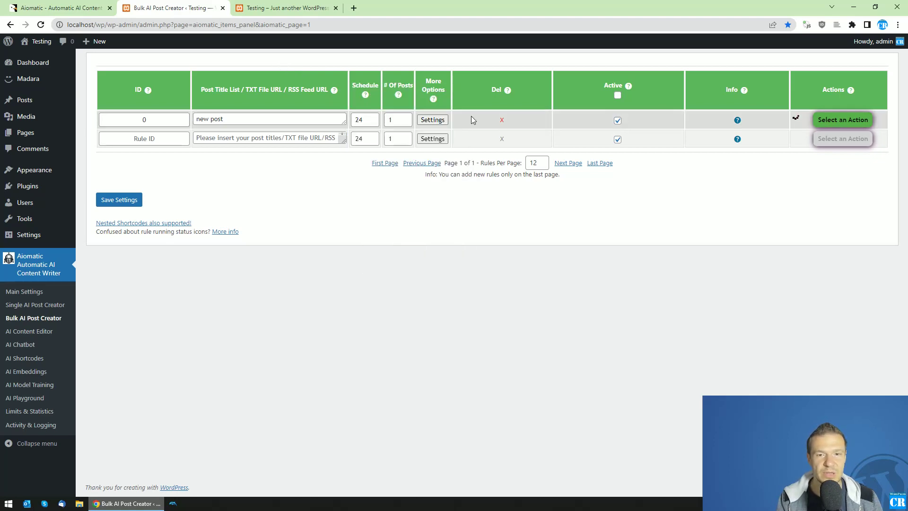
{"action": "left_click", "coordinate": [432, 120]}
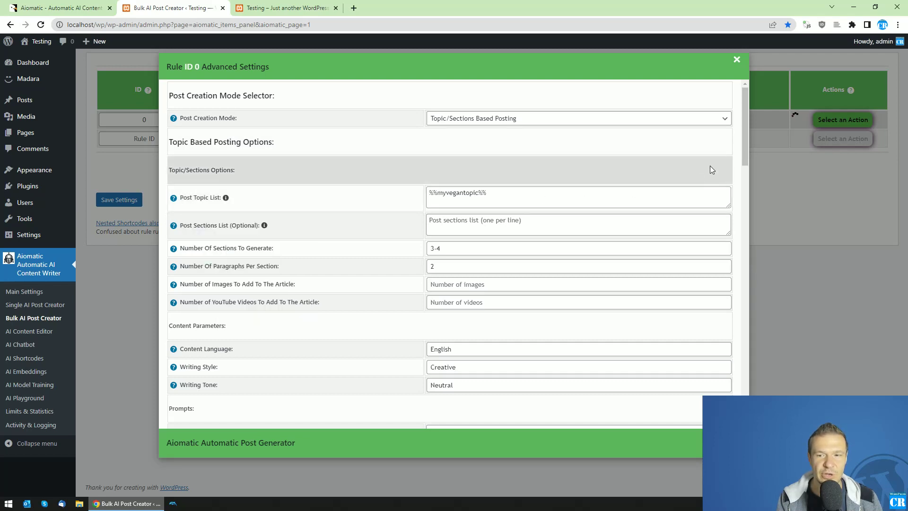
{"action": "left_click_drag", "start_coordinate": [748, 141], "coordinate": [729, 386]}
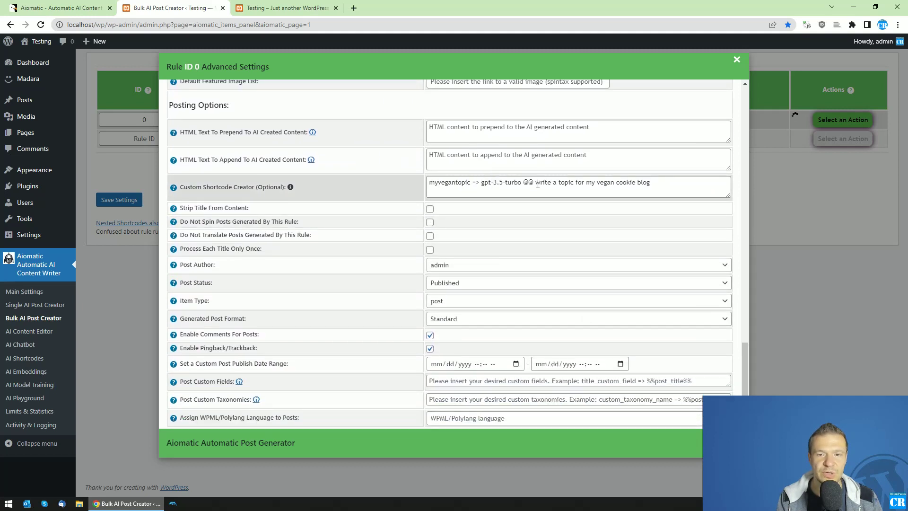
{"action": "left_click_drag", "start_coordinate": [481, 183], "coordinate": [650, 184]}
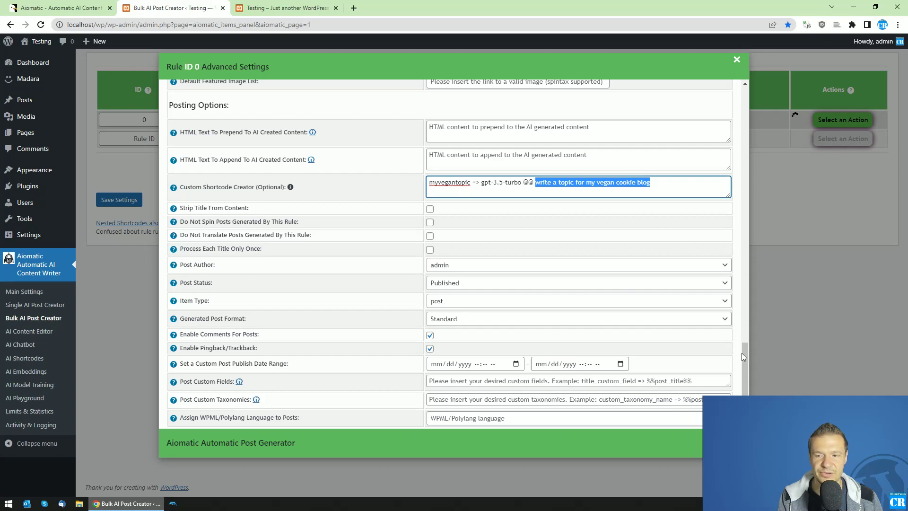
{"action": "left_click_drag", "start_coordinate": [743, 354], "coordinate": [741, 234]}
{"action": "scroll", "coordinate": [717, 156], "scroll_direction": "up", "scroll_amount": 15}
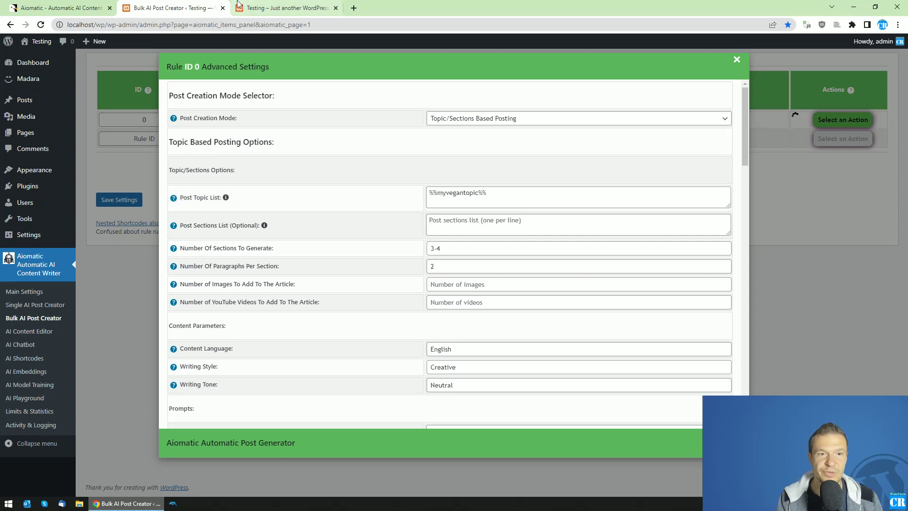
{"action": "left_click", "coordinate": [263, 6]}
{"action": "left_click", "coordinate": [199, 7]}
{"action": "left_click", "coordinate": [276, 8]}
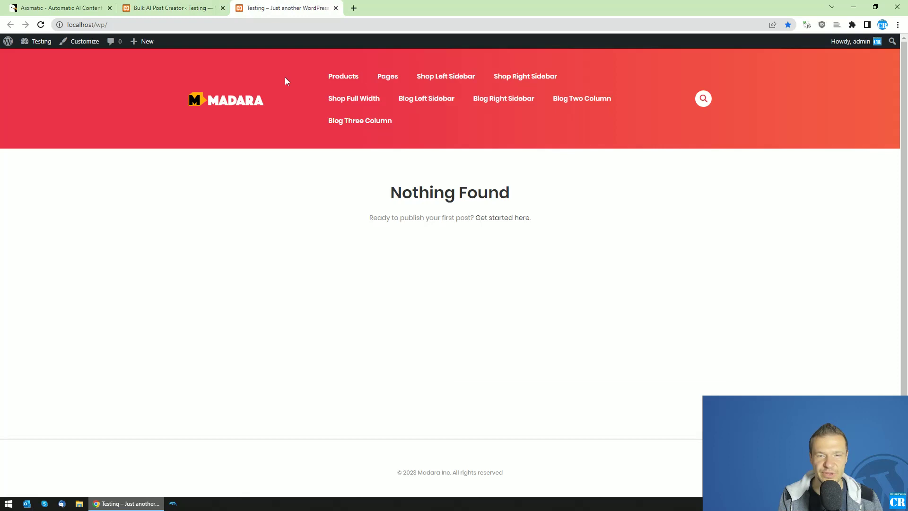
{"action": "left_click", "coordinate": [187, 6]}
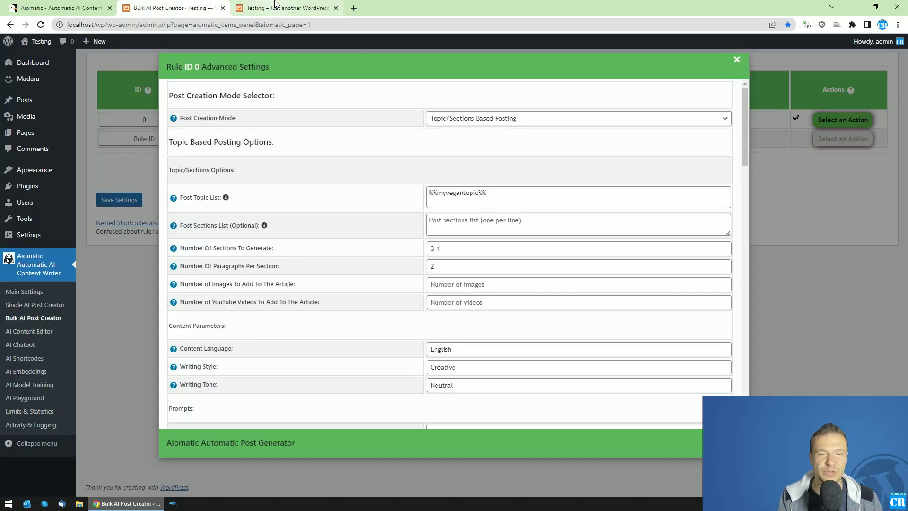
Open Activity & Logging in a new tab and find the shortcode prompt in the log
{"action": "middle_click", "coordinate": [31, 425]}
{"action": "left_click", "coordinate": [373, 8]}
{"action": "scroll", "coordinate": [361, 270], "scroll_direction": "down", "scroll_amount": 2}
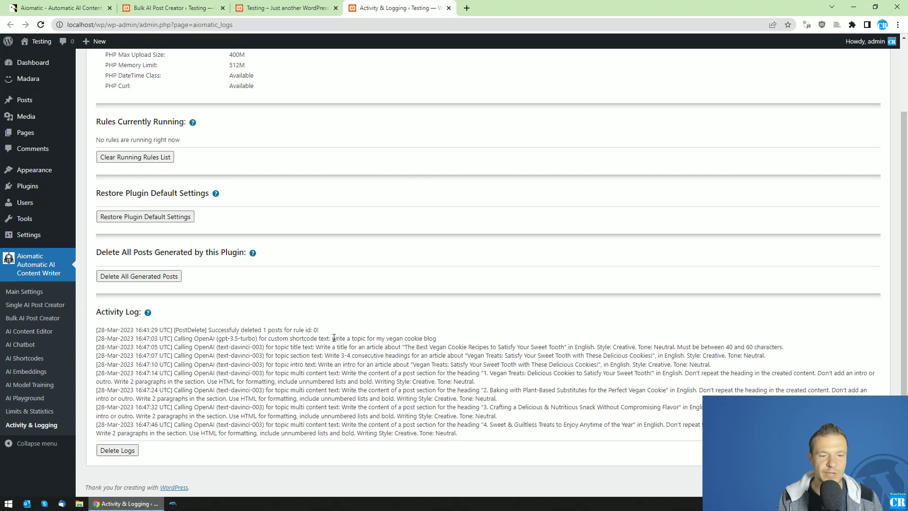
{"action": "mouse_move", "coordinate": [423, 339]}
{"action": "left_mouse_down"}
{"action": "mouse_move", "coordinate": [433, 338]}
{"action": "mouse_move", "coordinate": [414, 338]}
{"action": "mouse_move", "coordinate": [423, 339]}
{"action": "left_mouse_up"}
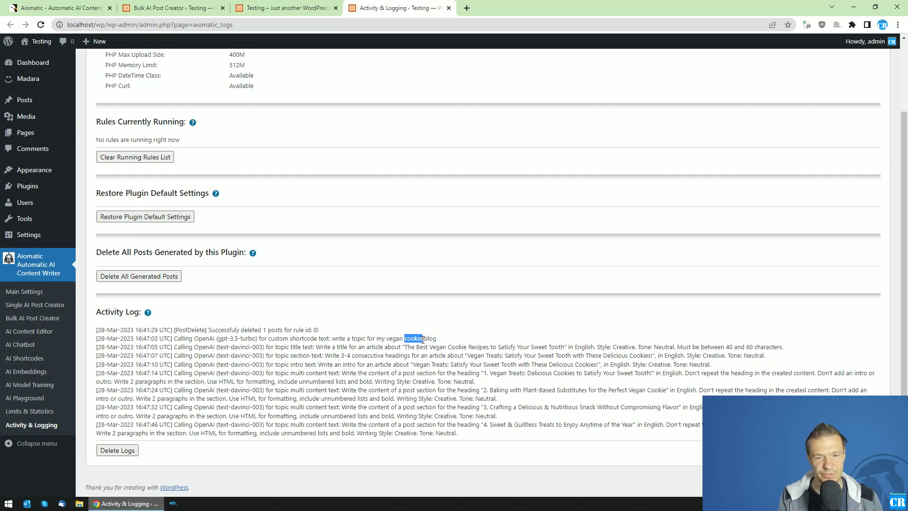
Compare the shortcode's vegan cookie prompt in the rule settings against the logged prompts
{"action": "left_click", "coordinate": [239, 8]}
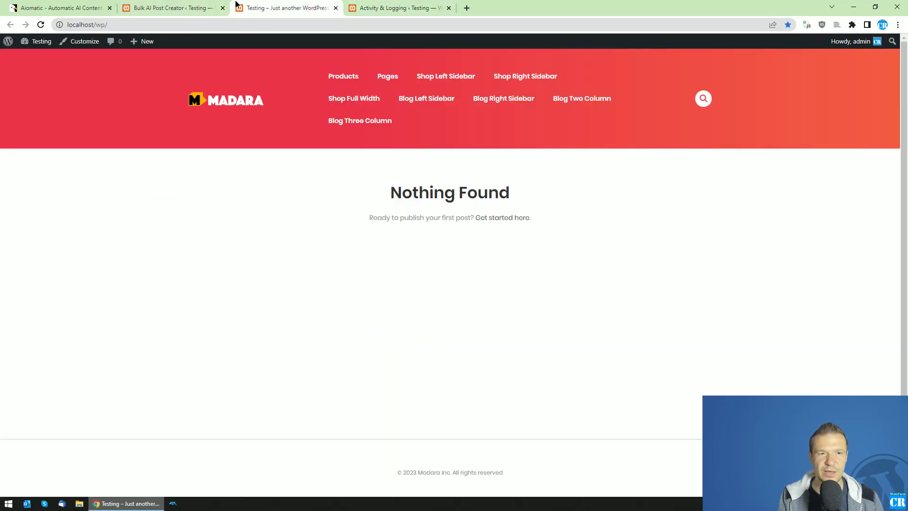
{"action": "left_click", "coordinate": [218, 8]}
{"action": "scroll", "coordinate": [482, 236], "scroll_direction": "down", "scroll_amount": 10}
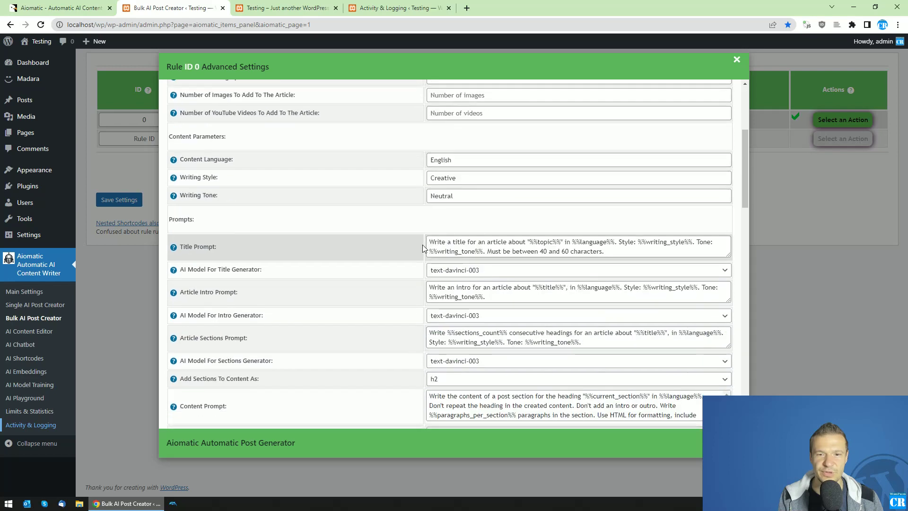
{"action": "scroll", "coordinate": [423, 248], "scroll_direction": "down", "scroll_amount": 10}
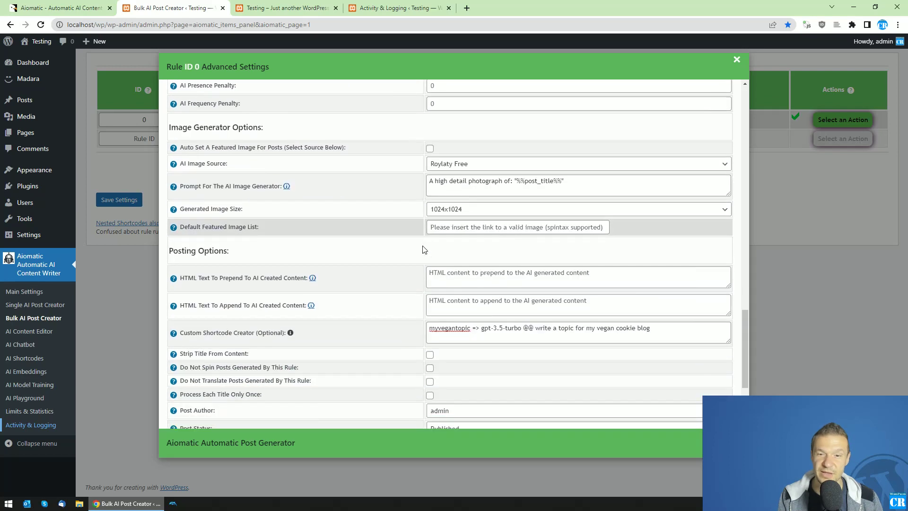
{"action": "left_click_drag", "start_coordinate": [651, 233], "coordinate": [535, 234]}
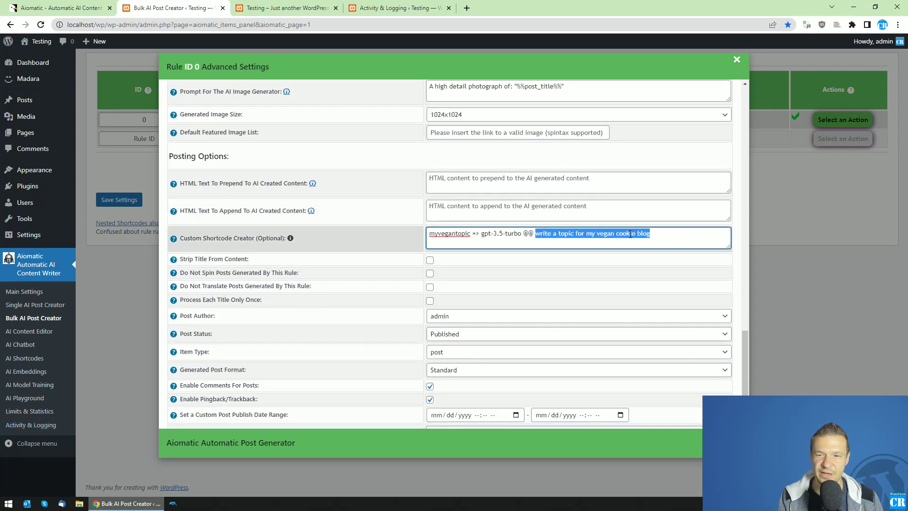
{"action": "left_click_drag", "start_coordinate": [615, 233], "coordinate": [635, 234]}
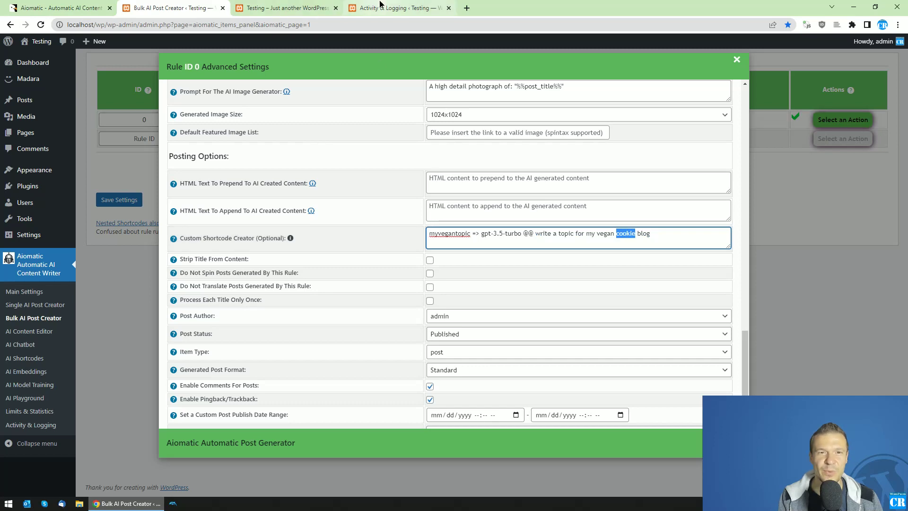
{"action": "left_click", "coordinate": [393, 8]}
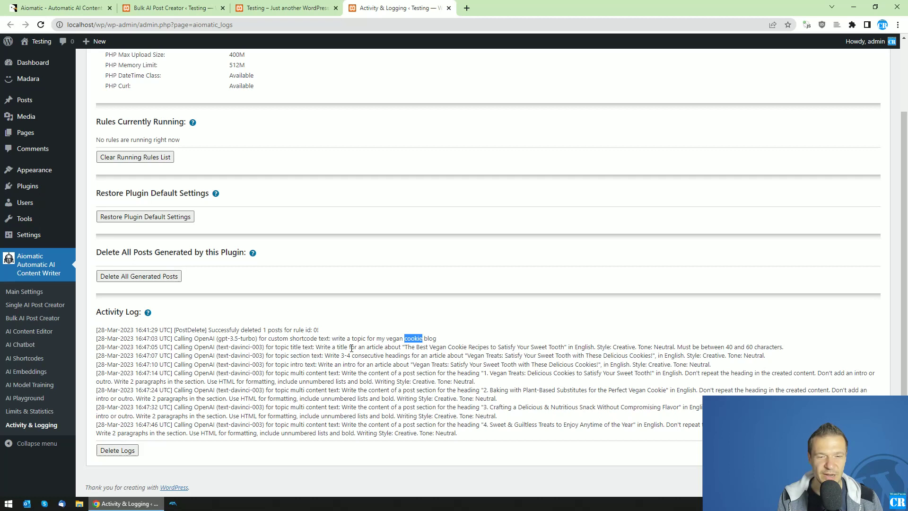
{"action": "left_click_drag", "start_coordinate": [317, 348], "coordinate": [572, 351]}
Reload the site's front page and close the rule's advanced settings
{"action": "left_click", "coordinate": [284, 8]}
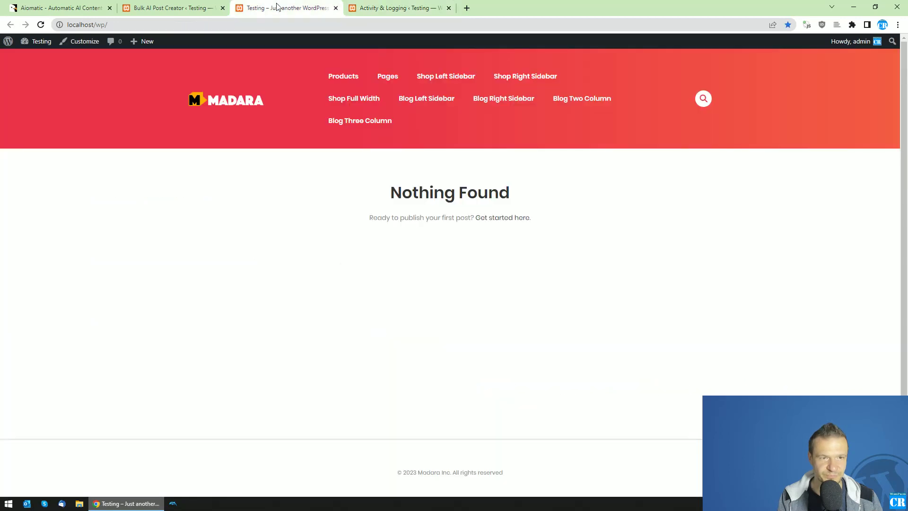
{"action": "left_click", "coordinate": [41, 24]}
{"action": "left_click", "coordinate": [172, 7]}
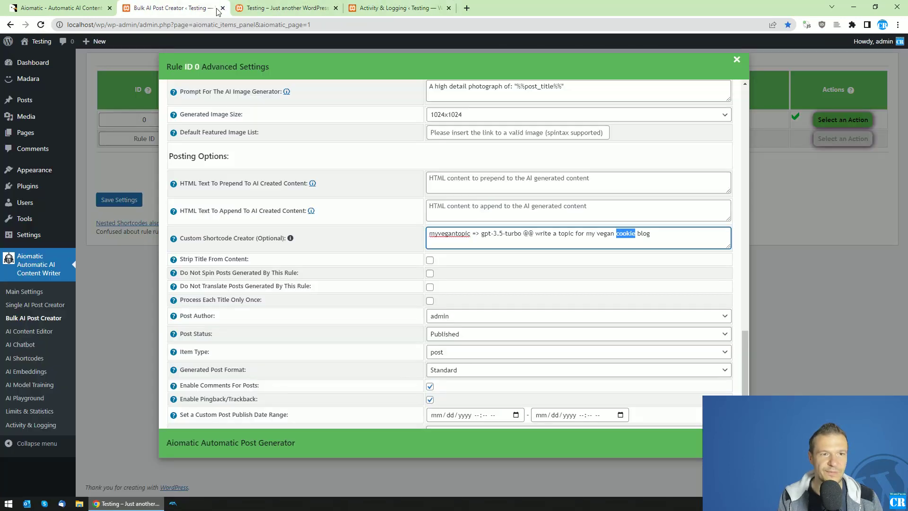
{"action": "left_click", "coordinate": [803, 123]}
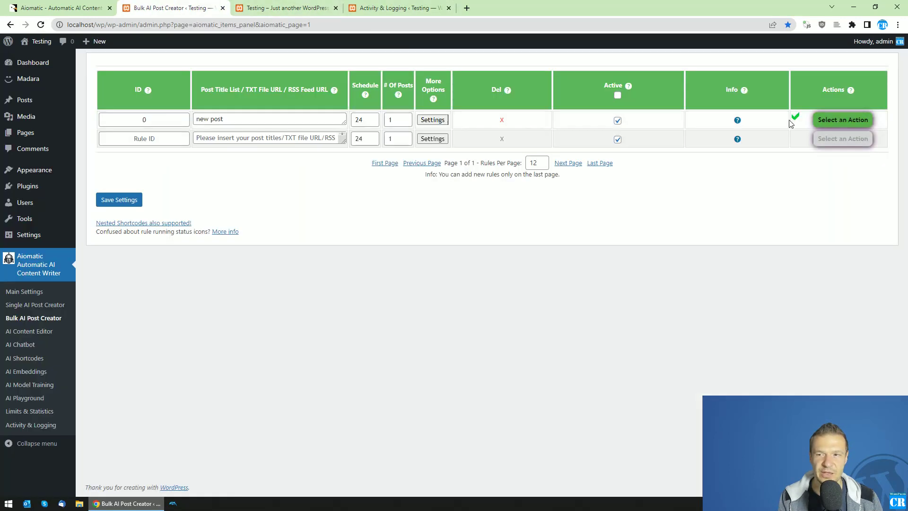
Open and read the 'Vegan Treats: Satisfy Your Sweet Tooth with These Delicious Cookies!' post
{"action": "left_click", "coordinate": [256, 8]}
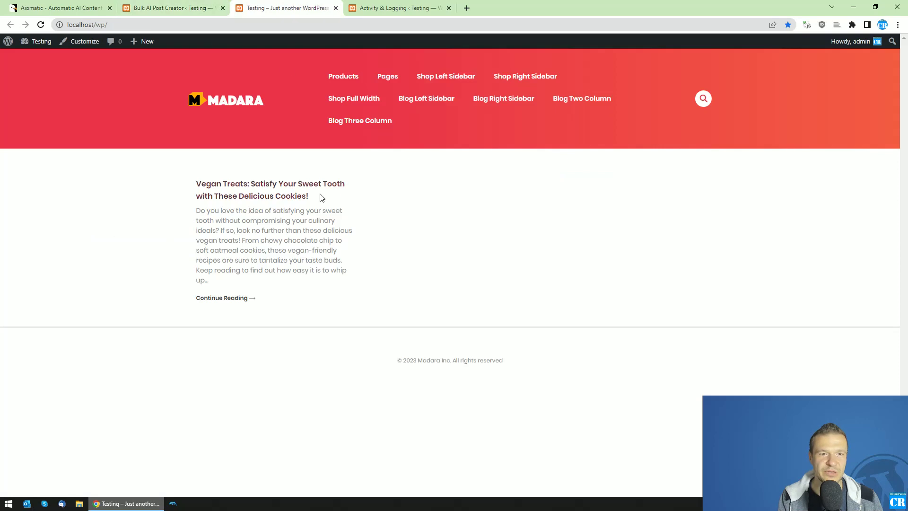
{"action": "left_click", "coordinate": [252, 184]}
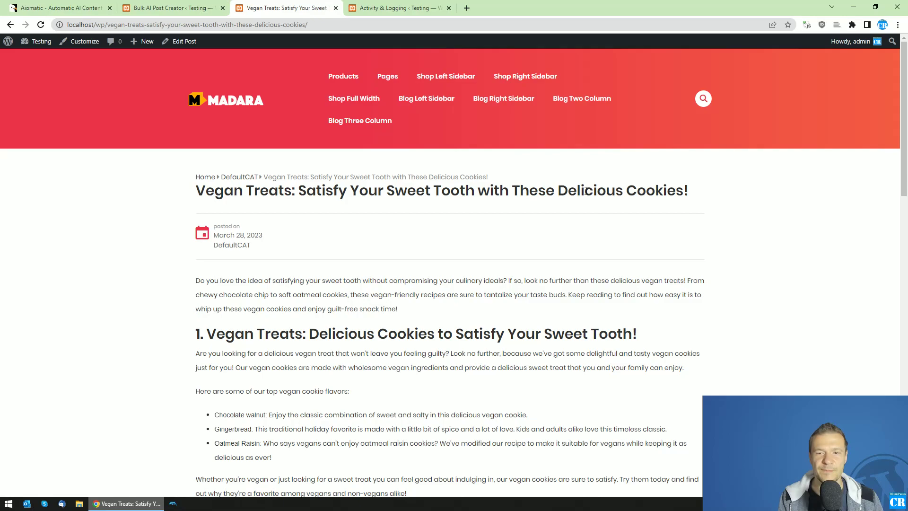
{"action": "scroll", "coordinate": [333, 204], "scroll_direction": "down", "scroll_amount": 14}
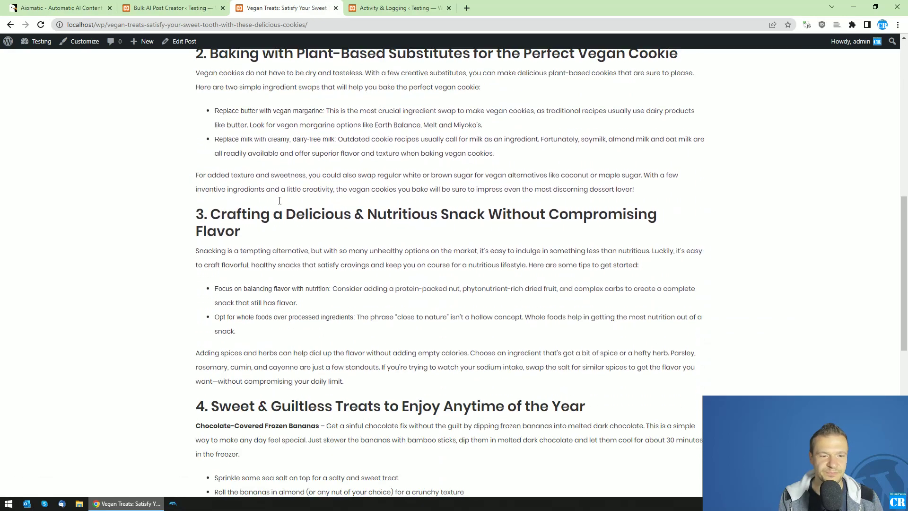
{"action": "scroll", "coordinate": [278, 201], "scroll_direction": "down", "scroll_amount": 5}
{"action": "scroll", "coordinate": [270, 208], "scroll_direction": "up", "scroll_amount": 18}
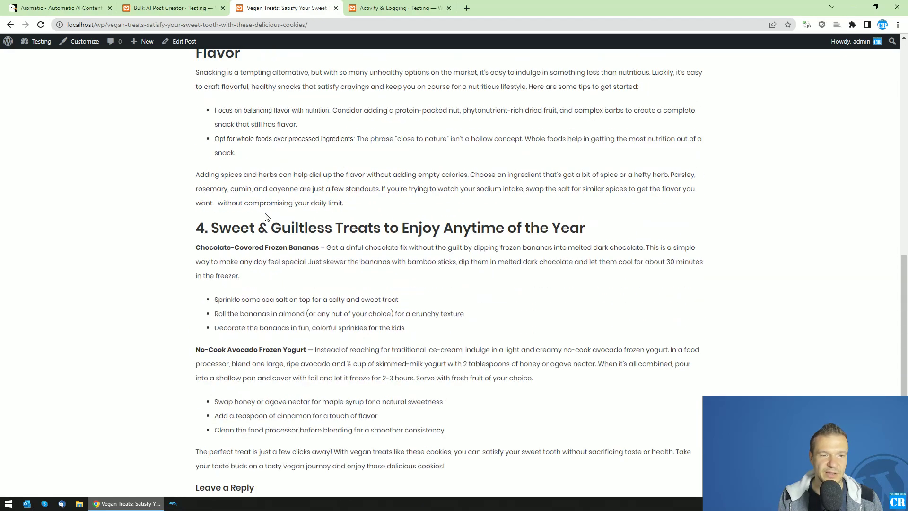
{"action": "scroll", "coordinate": [265, 221], "scroll_direction": "up", "scroll_amount": 4}
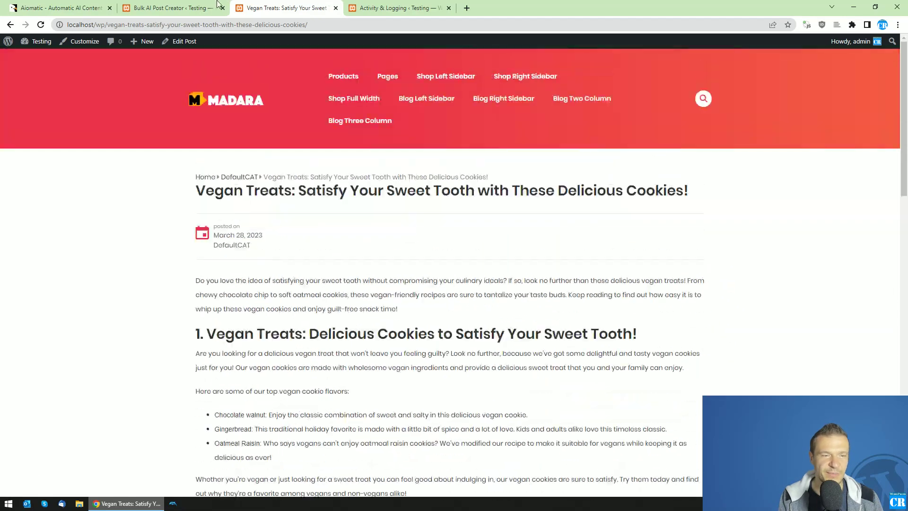
Reopen rule 0's settings and locate the myvegantopic gpt-3.5-turbo shortcode definition
{"action": "left_click", "coordinate": [175, 6]}
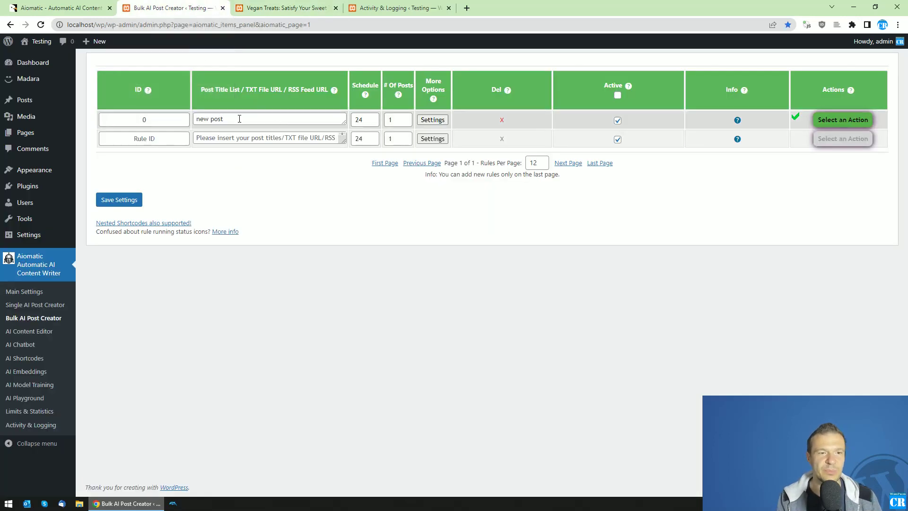
{"action": "left_click", "coordinate": [433, 120]}
{"action": "scroll", "coordinate": [773, 299], "scroll_direction": "up", "scroll_amount": 2}
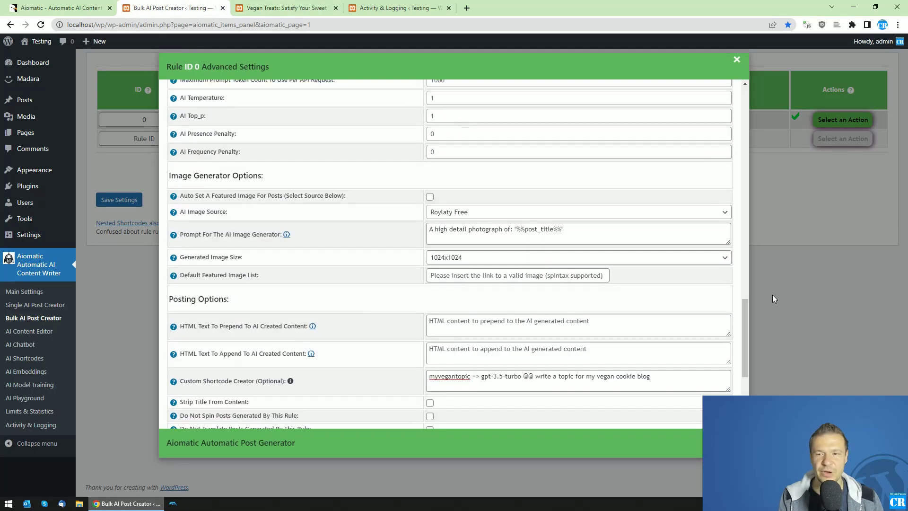
{"action": "scroll", "coordinate": [747, 316], "scroll_direction": "down", "scroll_amount": 8}
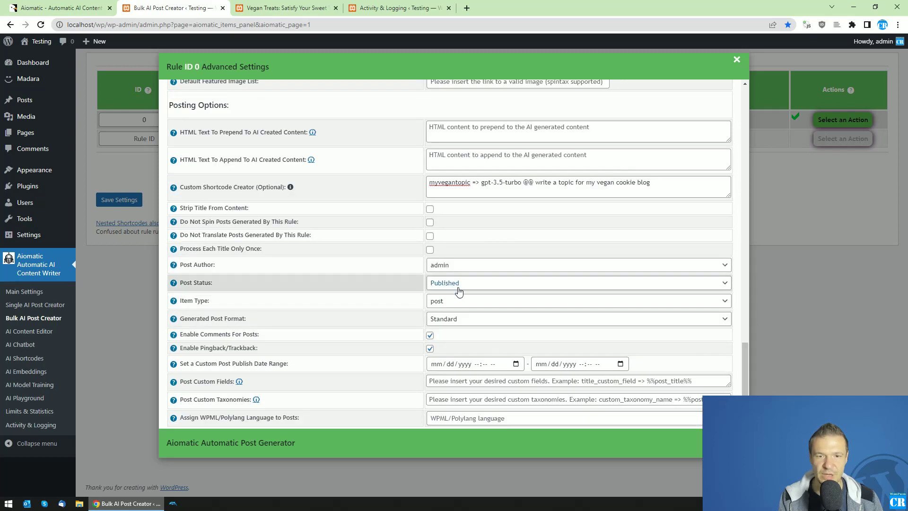
{"action": "scroll", "coordinate": [458, 291], "scroll_direction": "up", "scroll_amount": 3}
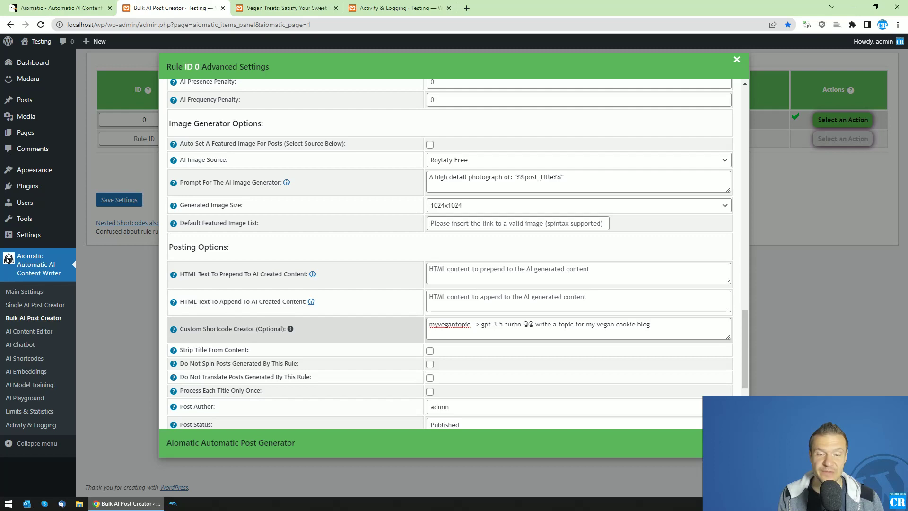
{"action": "left_click_drag", "start_coordinate": [429, 324], "coordinate": [468, 325]}
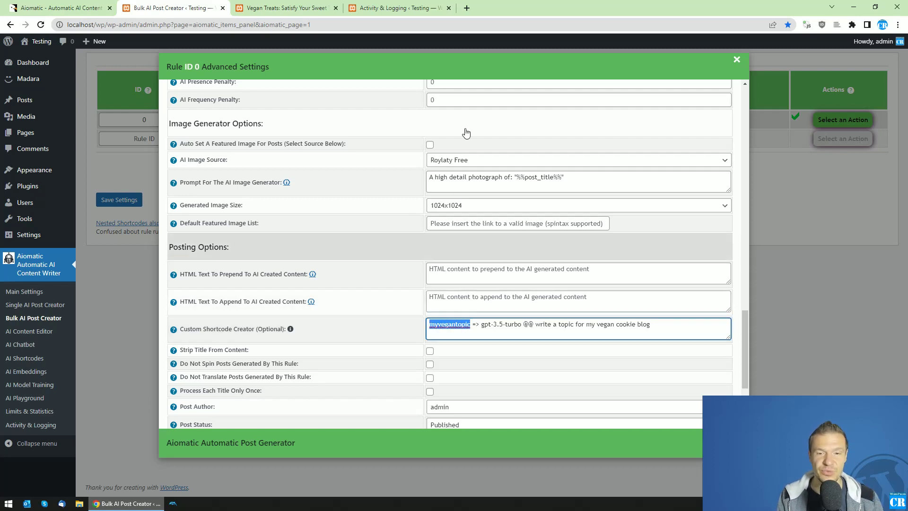
{"action": "mouse_move", "coordinate": [746, 347]}
{"action": "left_mouse_down"}
{"action": "mouse_move", "coordinate": [748, 306]}
{"action": "mouse_move", "coordinate": [742, 339]}
{"action": "left_mouse_up"}
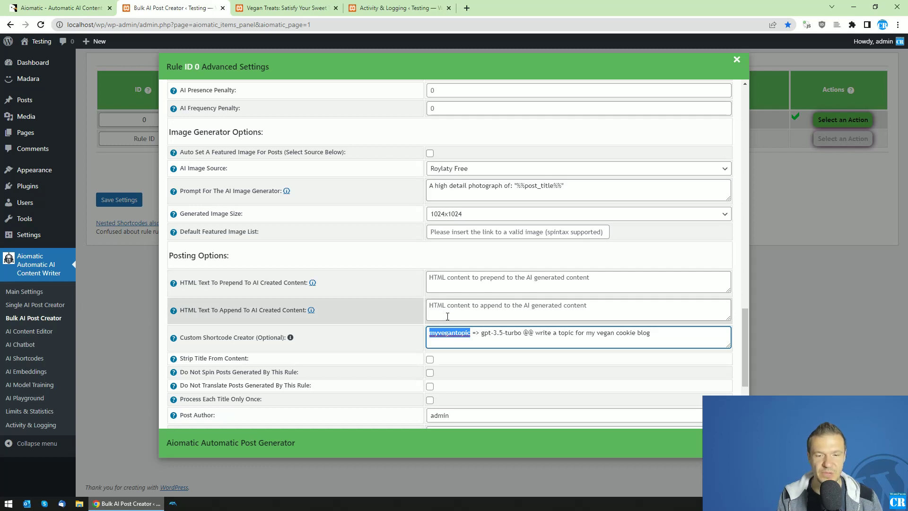
{"action": "left_click", "coordinate": [654, 331]}
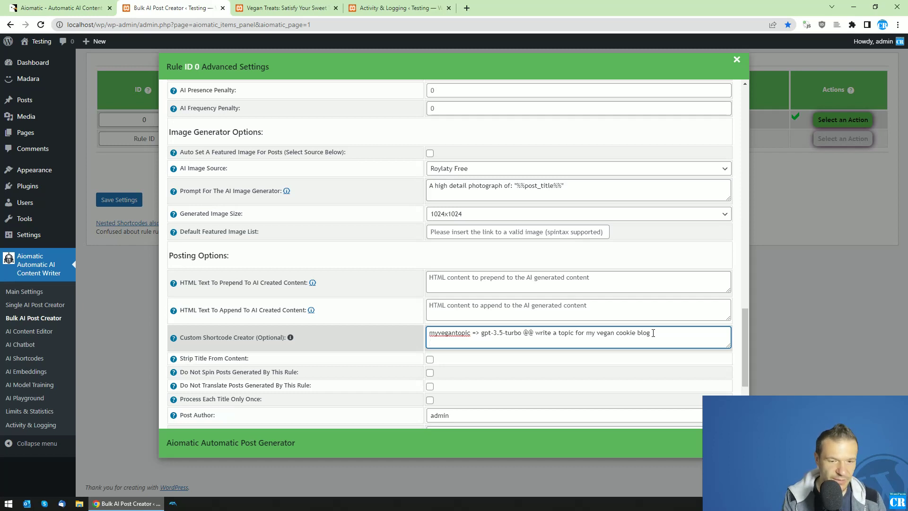
Add myappendtext => gpt-3.5-turbo, prompting a thank-you sentence for readers who read until the end
{"action": "key", "text": "Return"}
{"action": "type", "text": "myappe"}
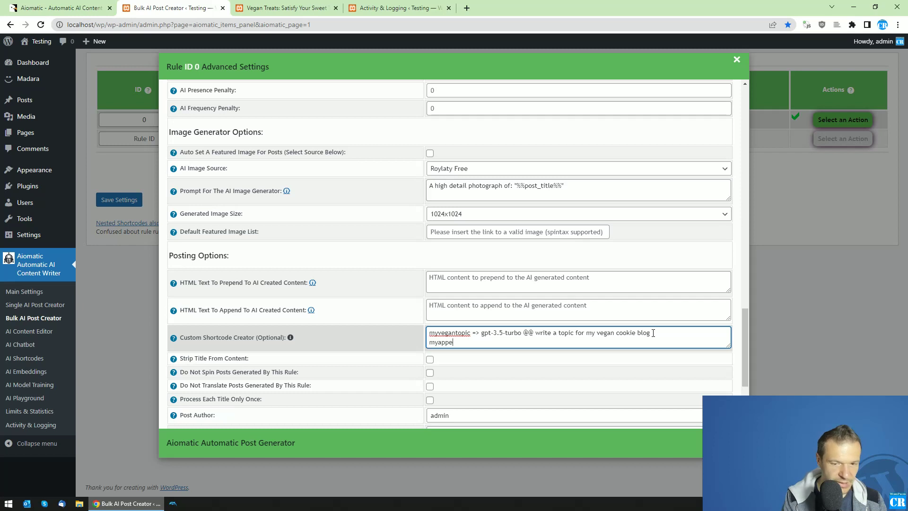
{"action": "type", "text": "ndtext =>"}
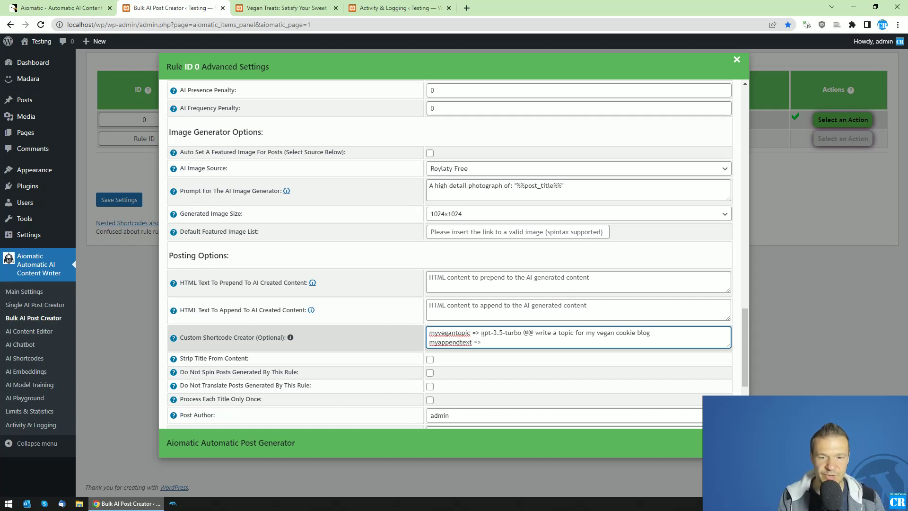
{"action": "left_click_drag", "start_coordinate": [482, 333], "coordinate": [523, 333]}
{"action": "key", "text": "ctrl+c"}
{"action": "left_click", "coordinate": [502, 344]}
{"action": "key", "text": "ctrl+v"}
{"action": "type", "text": "@@ "}
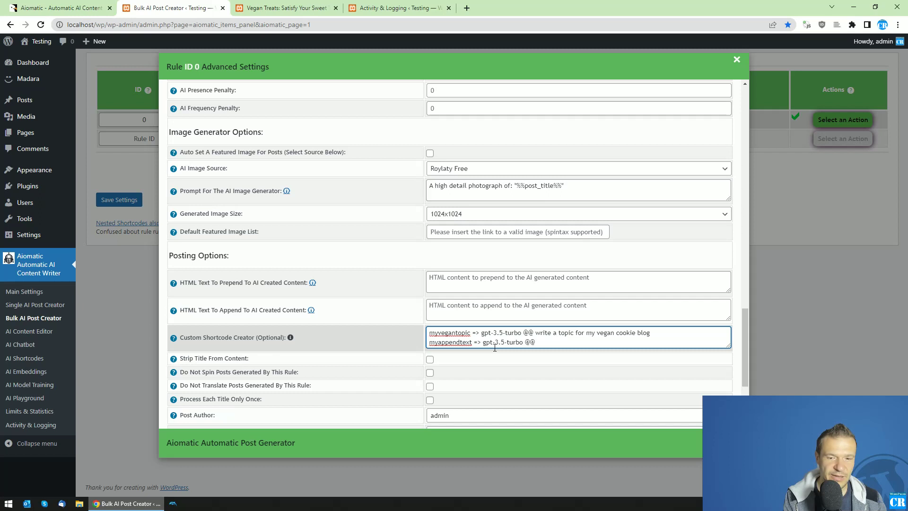
{"action": "type", "text": "Write a "}
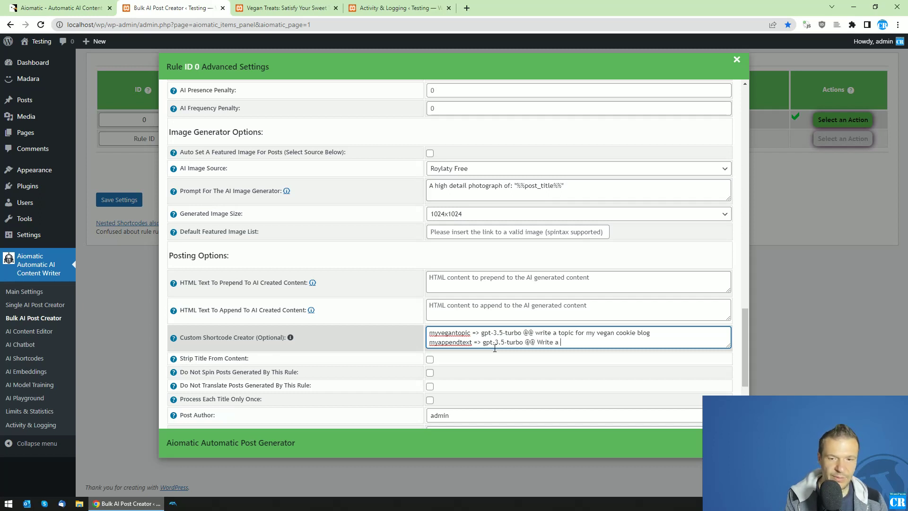
{"action": "type", "text": "thank"}
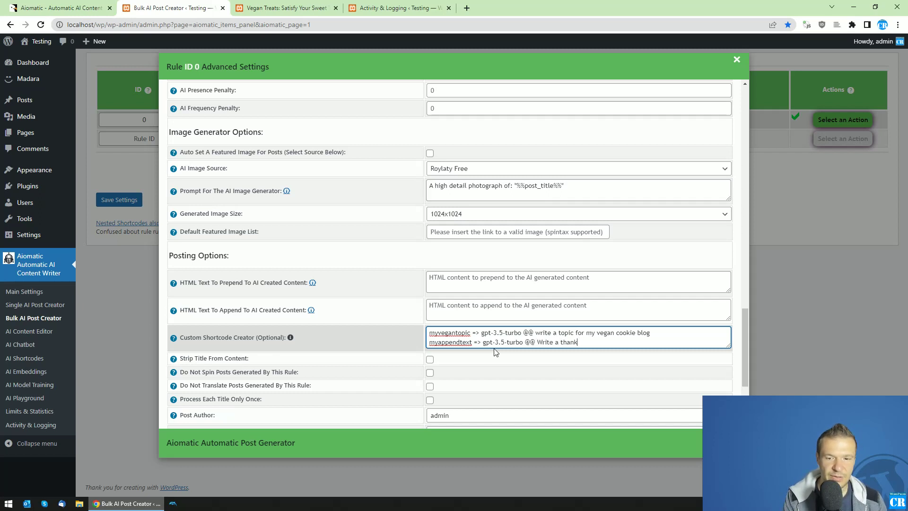
{"action": "type", "text": " you sentne"}
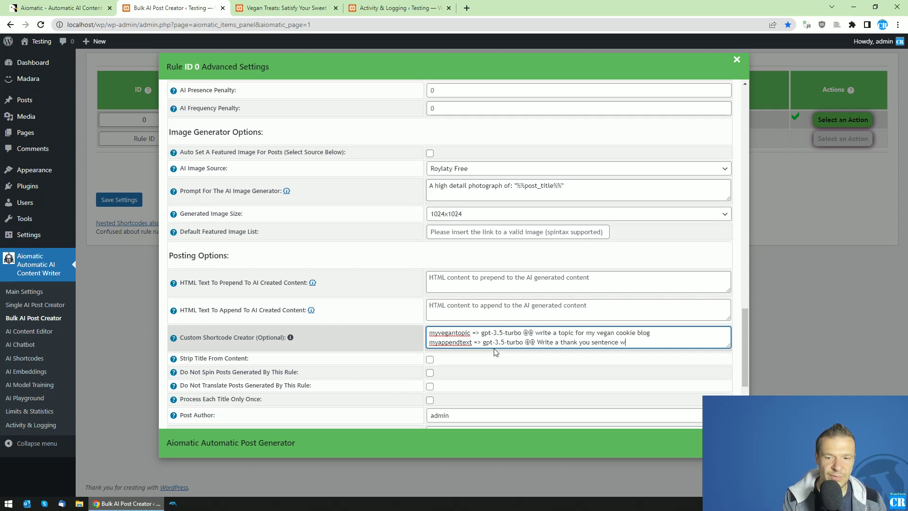
{"action": "type", "text": " which "}
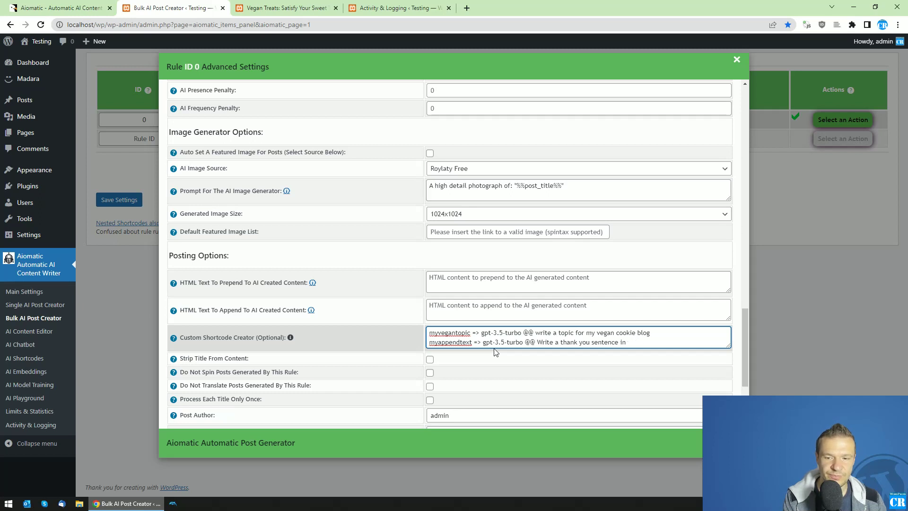
{"action": "type", "text": " which"}
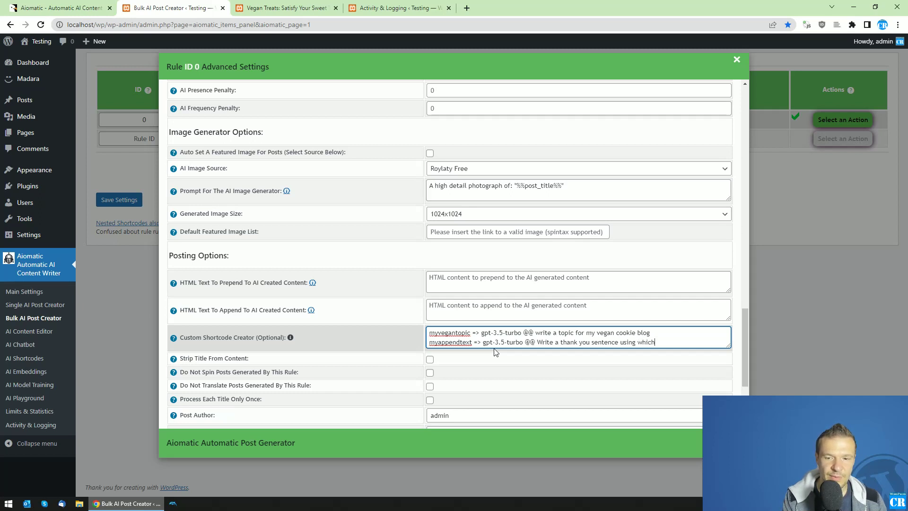
{"action": "type", "text": " I can thank"}
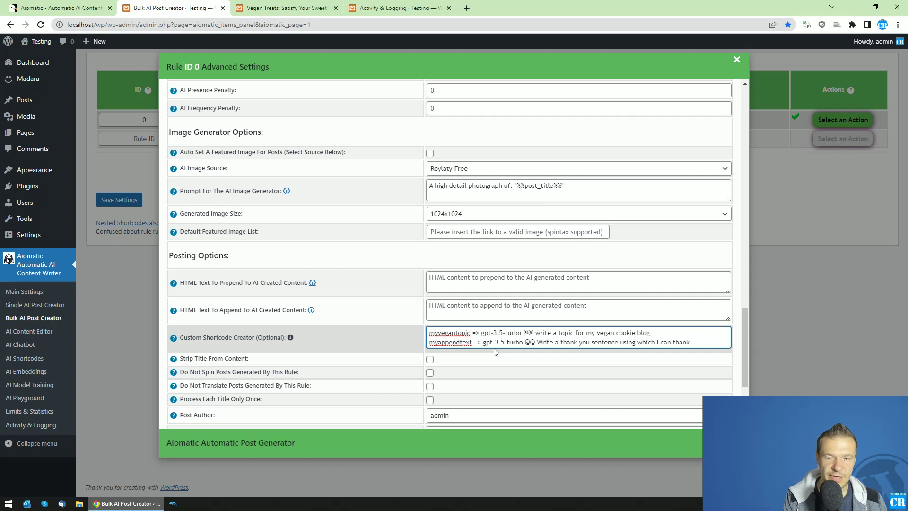
{"action": "type", "text": "my blog rea"}
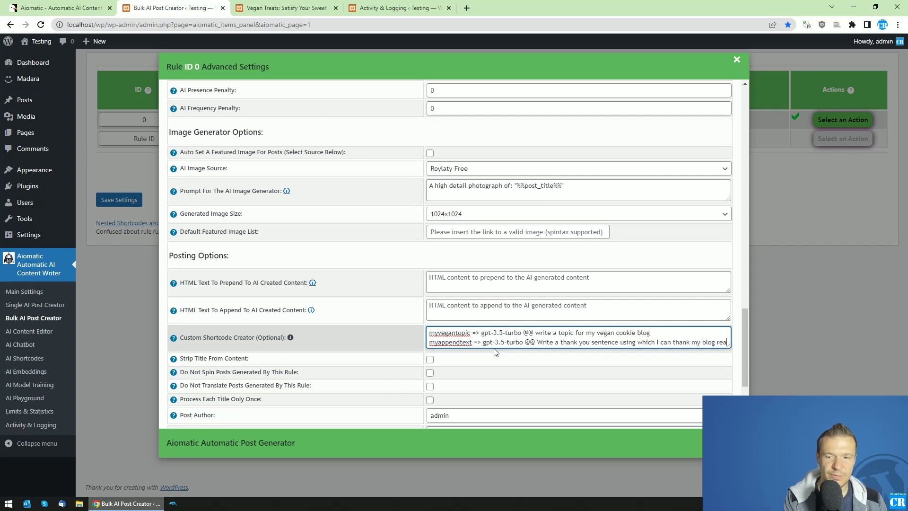
{"action": "type", "text": "ders for read"}
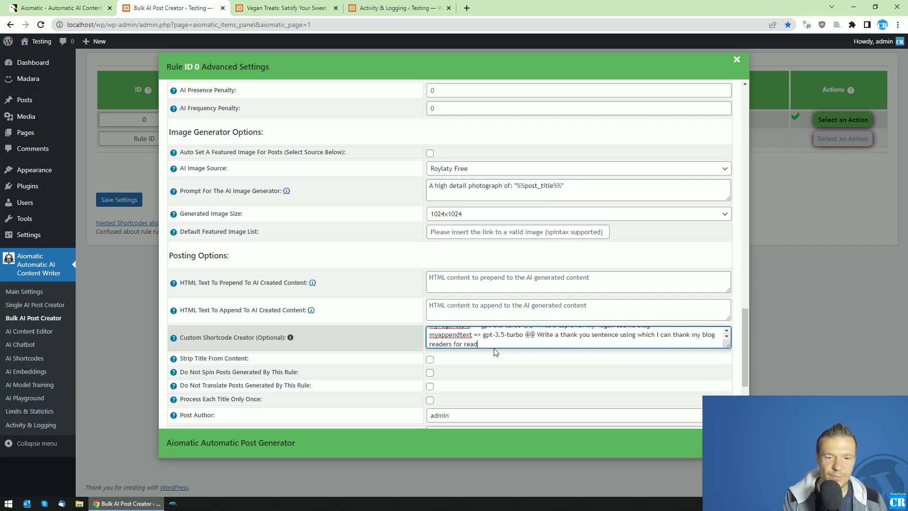
{"action": "type", "text": "ing the article unit"}
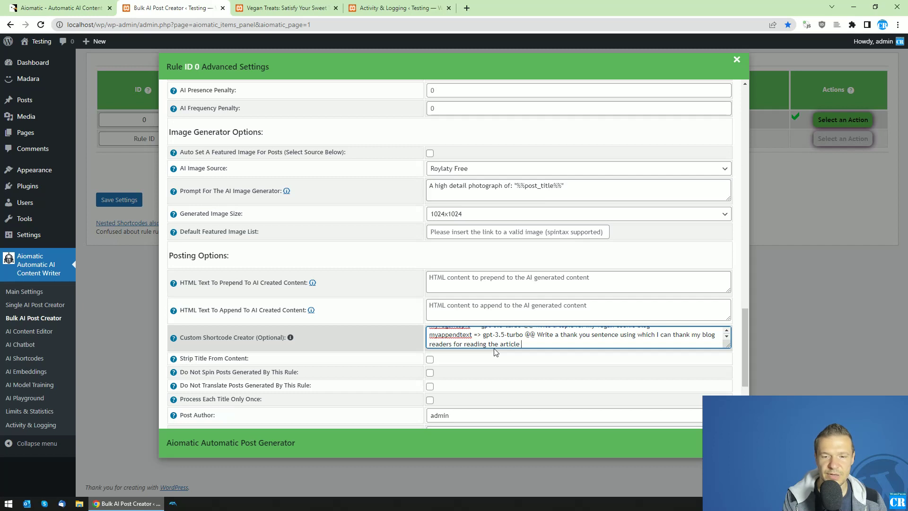
{"action": "key", "text": "BackSpace"}
{"action": "key", "text": "BackSpace"}
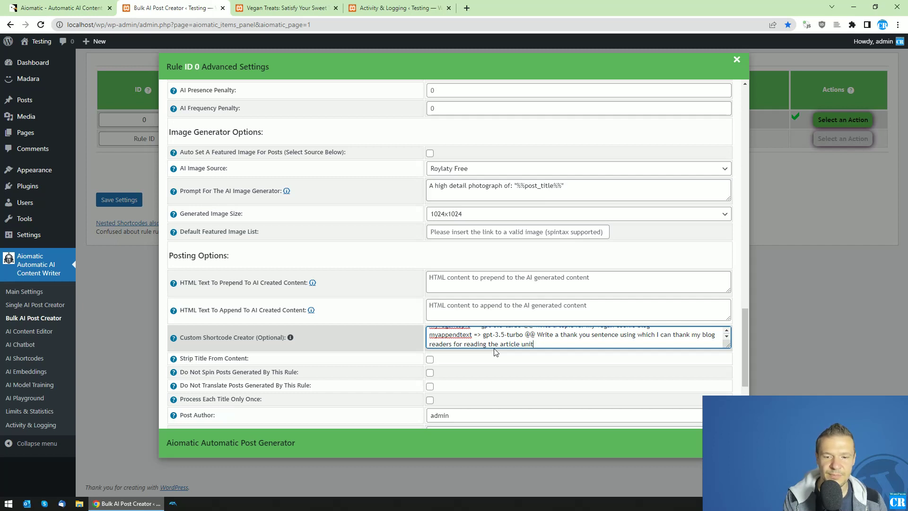
{"action": "key", "text": "BackSpace"}
{"action": "key", "text": "BackSpace"}
{"action": "type", "text": "til the end"}
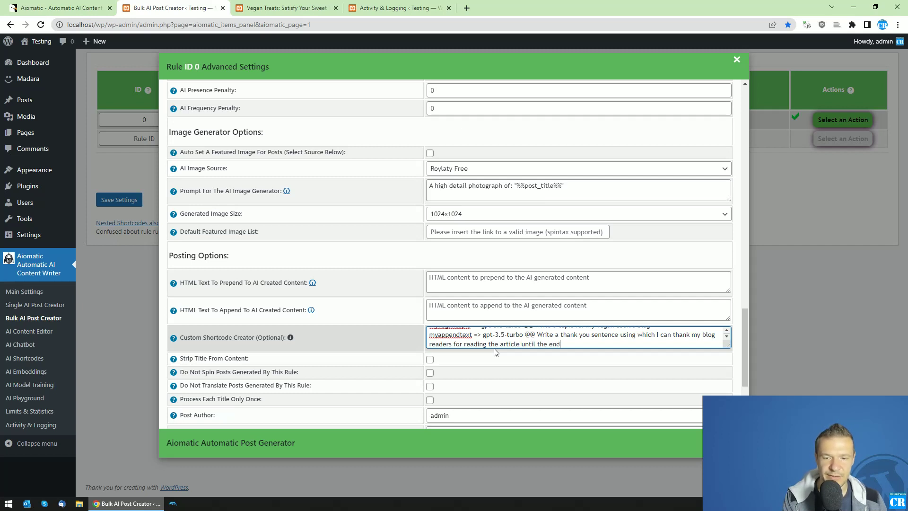
Enlarge the shortcode box and copy the name myappendtext
{"action": "left_click_drag", "start_coordinate": [732, 345], "coordinate": [731, 381]}
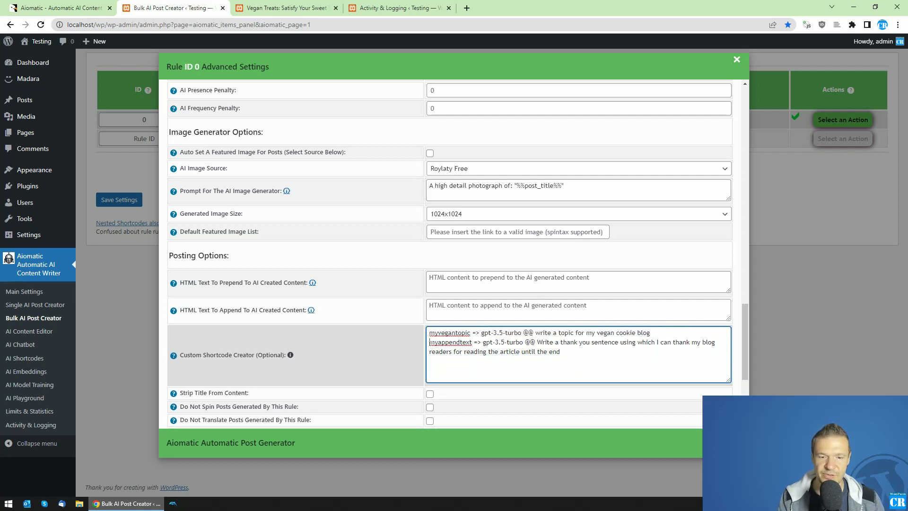
{"action": "left_click_drag", "start_coordinate": [429, 343], "coordinate": [472, 344]}
{"action": "right_click", "coordinate": [462, 346]}
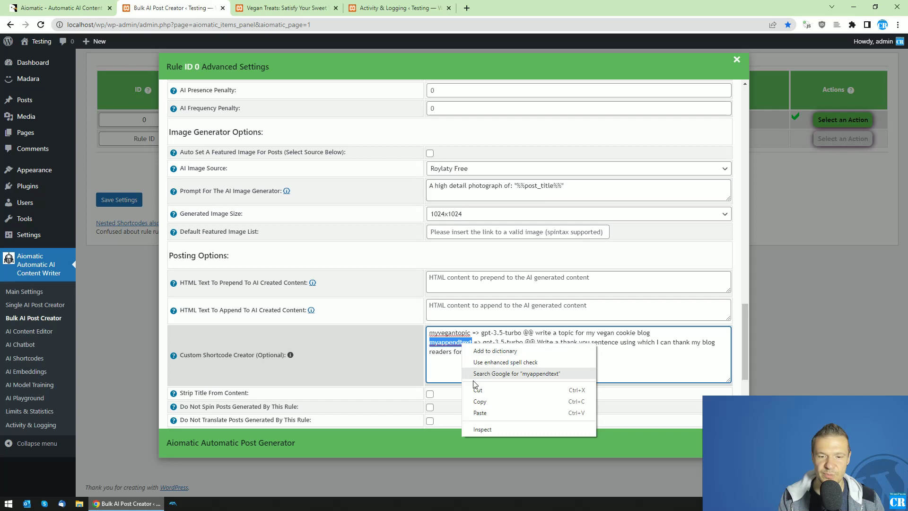
{"action": "left_click", "coordinate": [477, 402]}
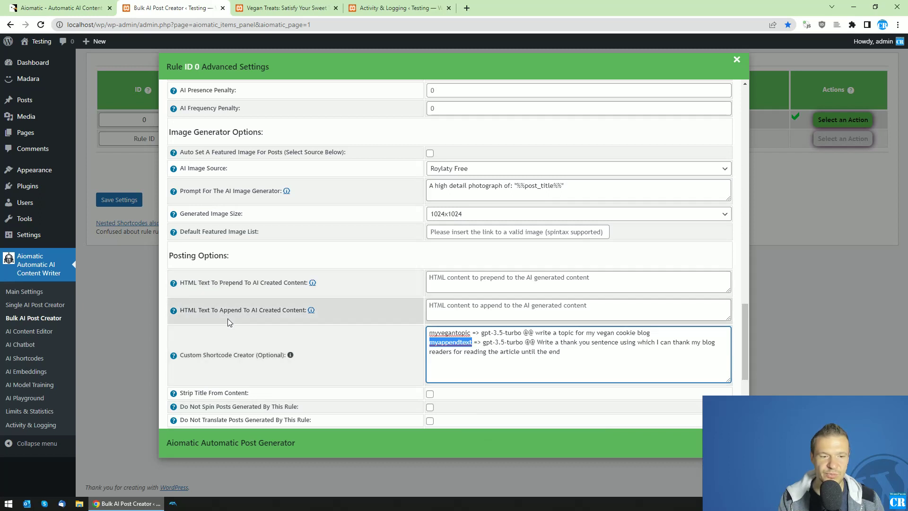
{"action": "left_click_drag", "start_coordinate": [221, 309], "coordinate": [243, 310]}
Set the appended HTML to '<br/><br/>Thank you! %%myappendtext%%'
{"action": "left_click", "coordinate": [463, 306]}
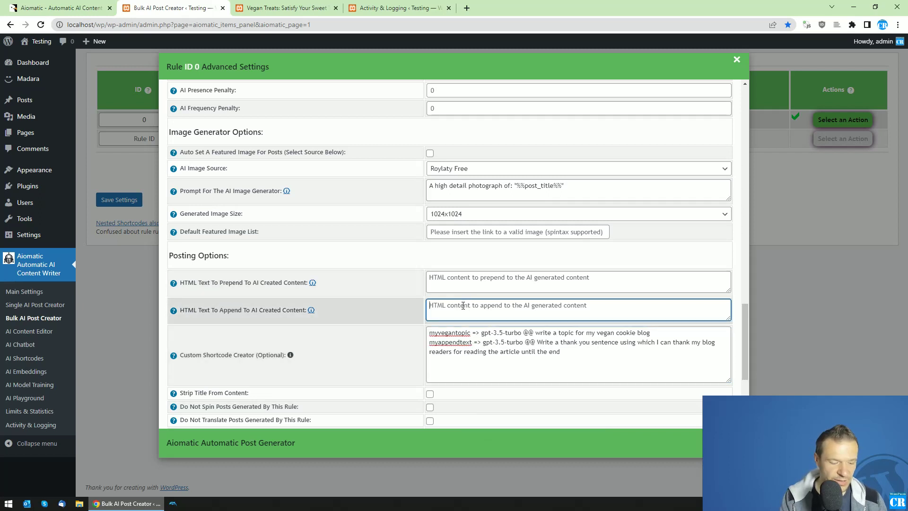
{"action": "type", "text": "%%myappendtext%"}
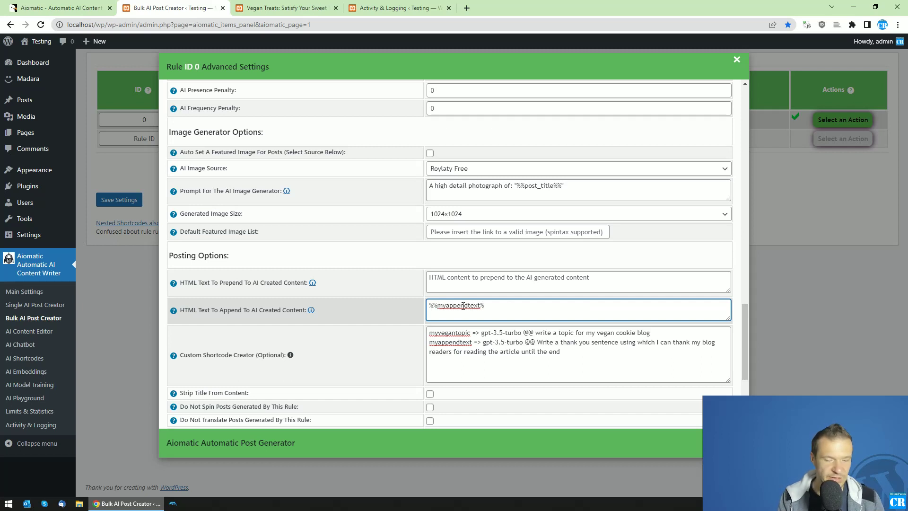
{"action": "type", "text": "%"}
{"action": "left_click", "coordinate": [431, 307]}
{"action": "type", "text": "<br/>"}
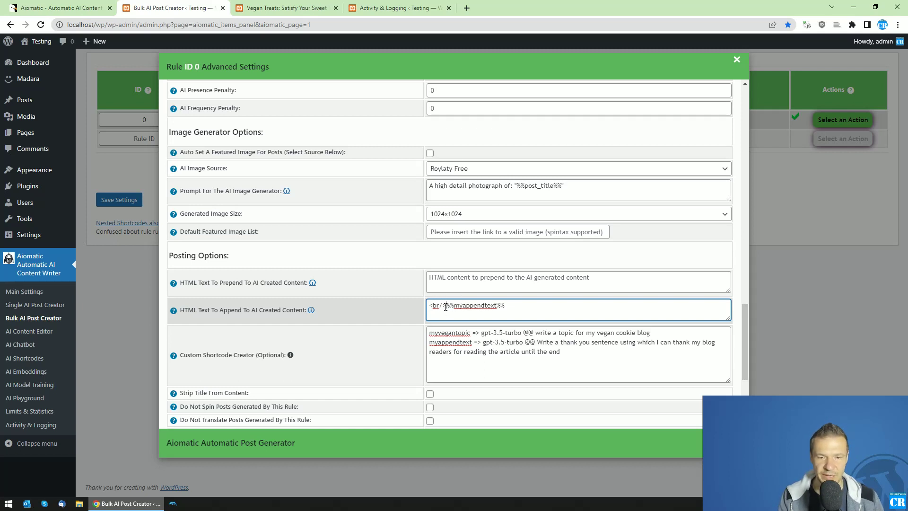
{"action": "left_click_drag", "start_coordinate": [446, 306], "coordinate": [435, 314]}
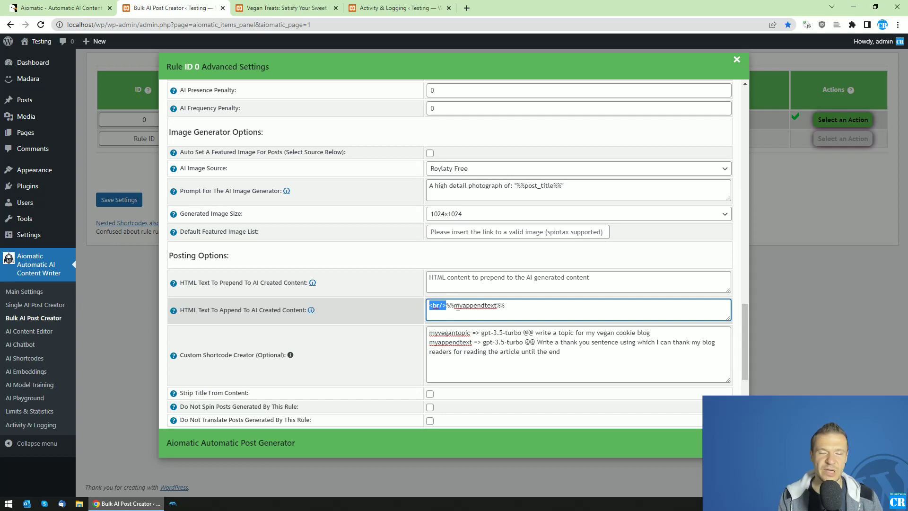
{"action": "key", "text": "ctrl+c"}
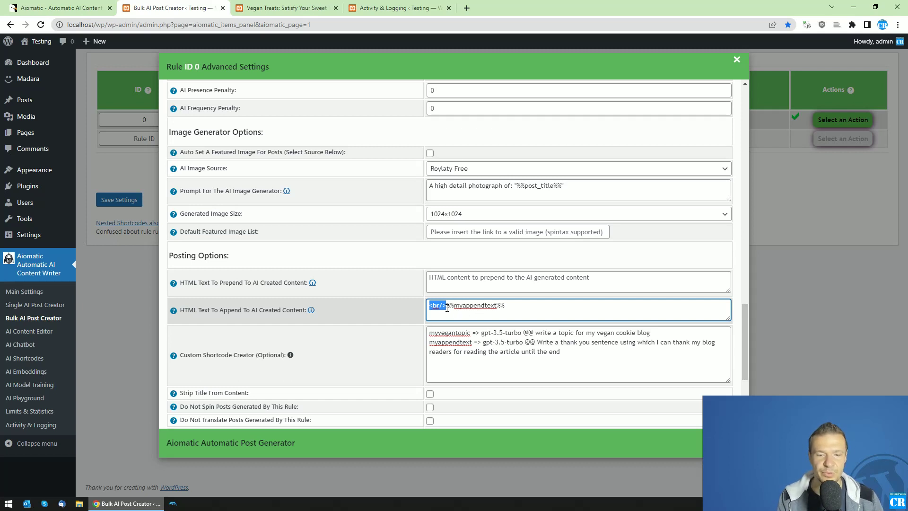
{"action": "key", "text": "Left"}
{"action": "key", "text": "ctrl+v"}
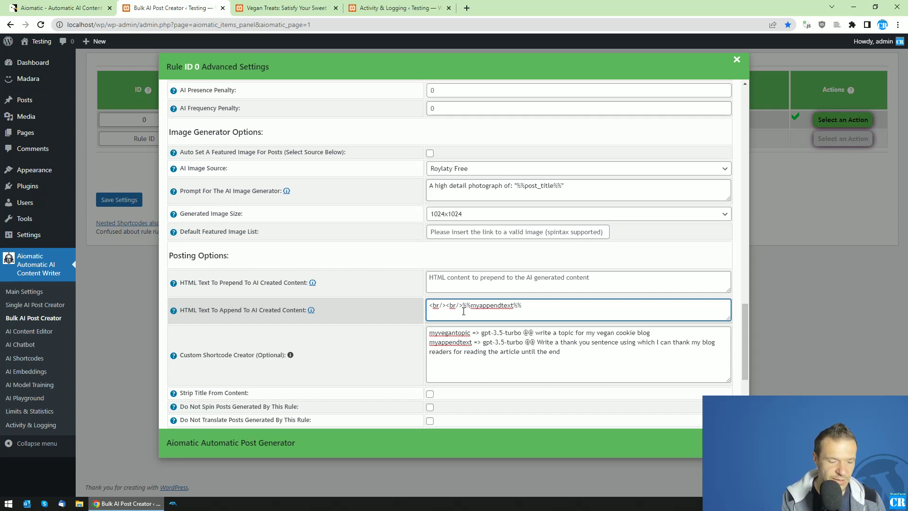
{"action": "type", "text": "Thank you"}
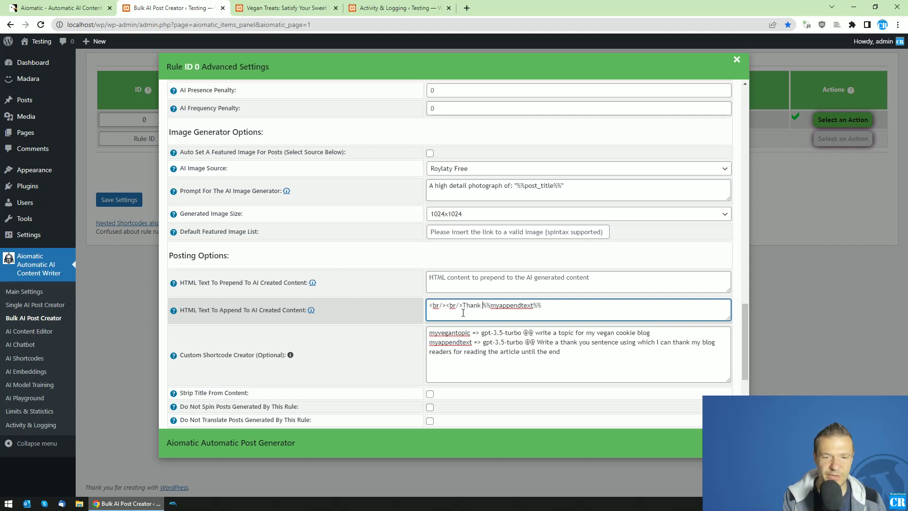
{"action": "type", "text": "!"}
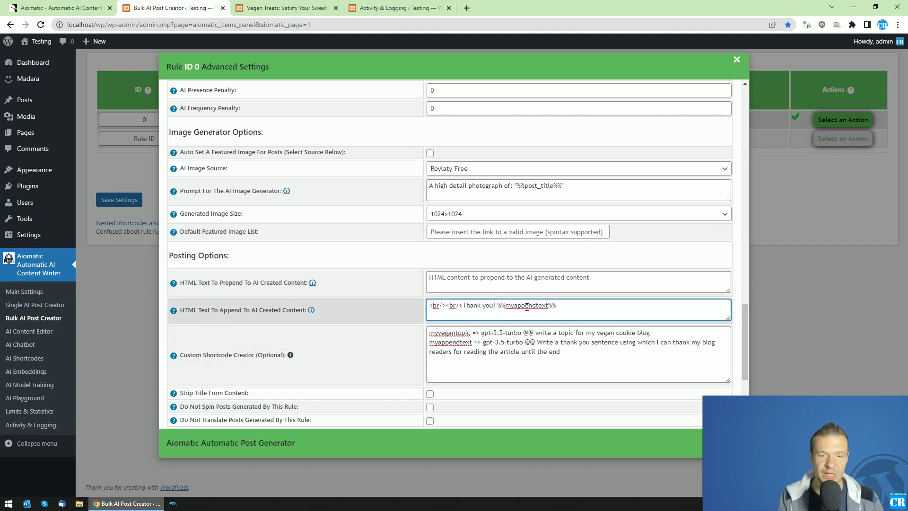
Scroll to the Excerpt Prompt and drag its box taller so the full default instruction shows
{"action": "left_click", "coordinate": [556, 342]}
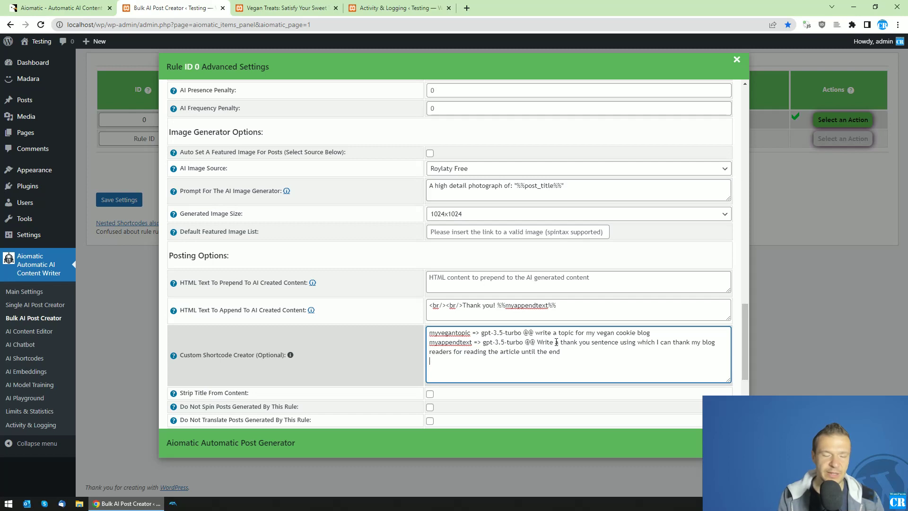
{"action": "scroll", "coordinate": [501, 330], "scroll_direction": "up", "scroll_amount": 15}
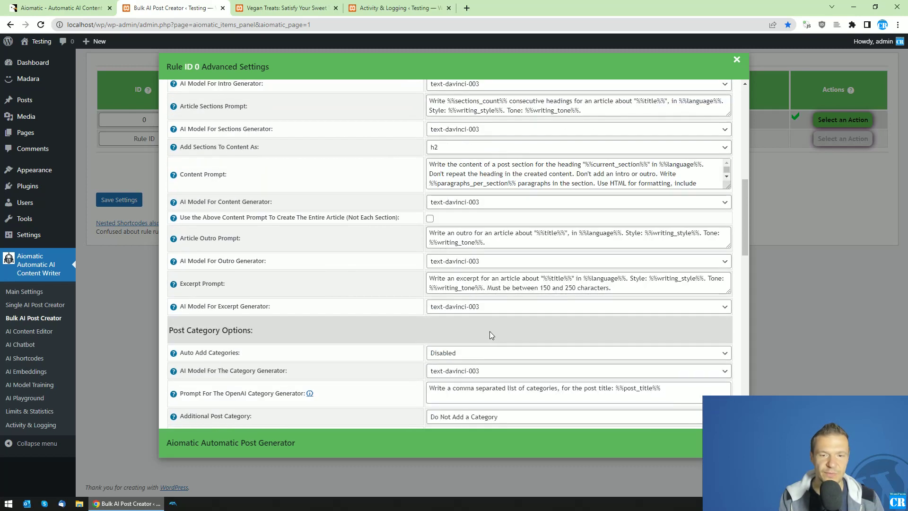
{"action": "scroll", "coordinate": [484, 335], "scroll_direction": "up", "scroll_amount": 2}
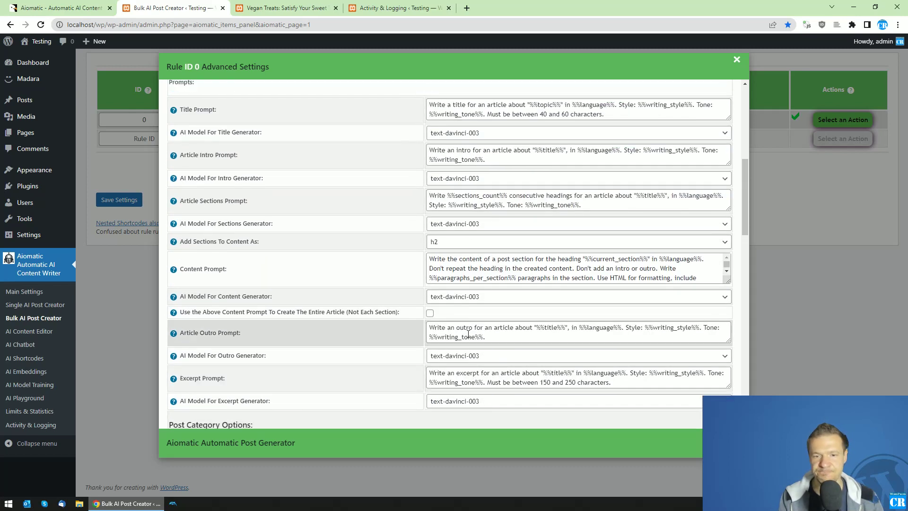
{"action": "scroll", "coordinate": [447, 291], "scroll_direction": "up", "scroll_amount": 2}
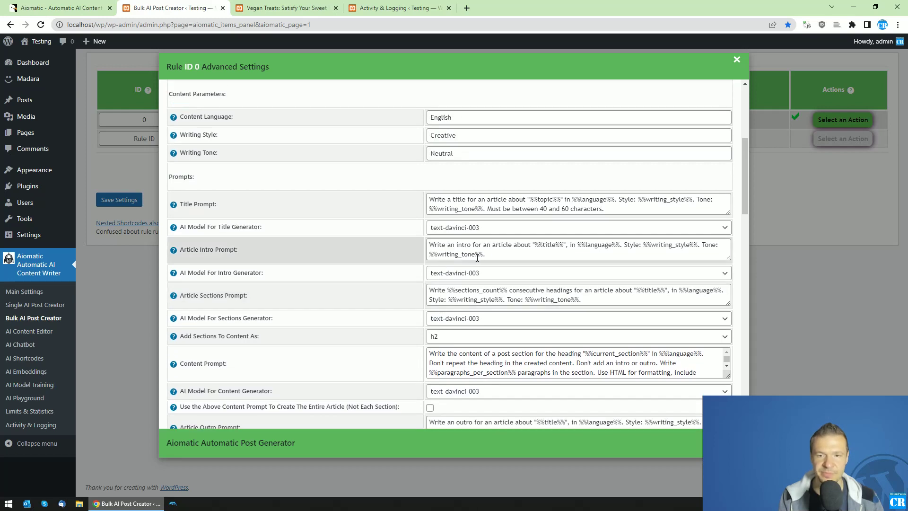
{"action": "scroll", "coordinate": [481, 248], "scroll_direction": "up", "scroll_amount": 2}
{"action": "scroll", "coordinate": [471, 270], "scroll_direction": "down", "scroll_amount": 6}
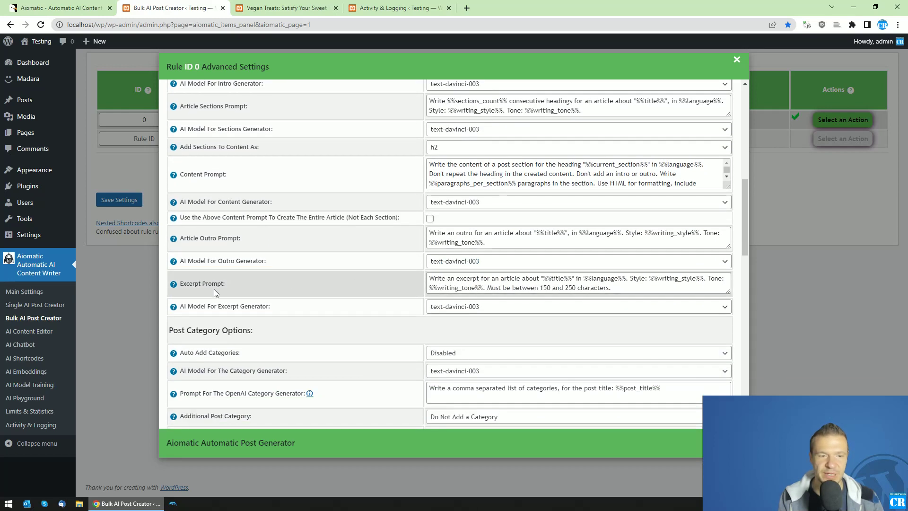
{"action": "left_click_drag", "start_coordinate": [728, 292], "coordinate": [728, 325]}
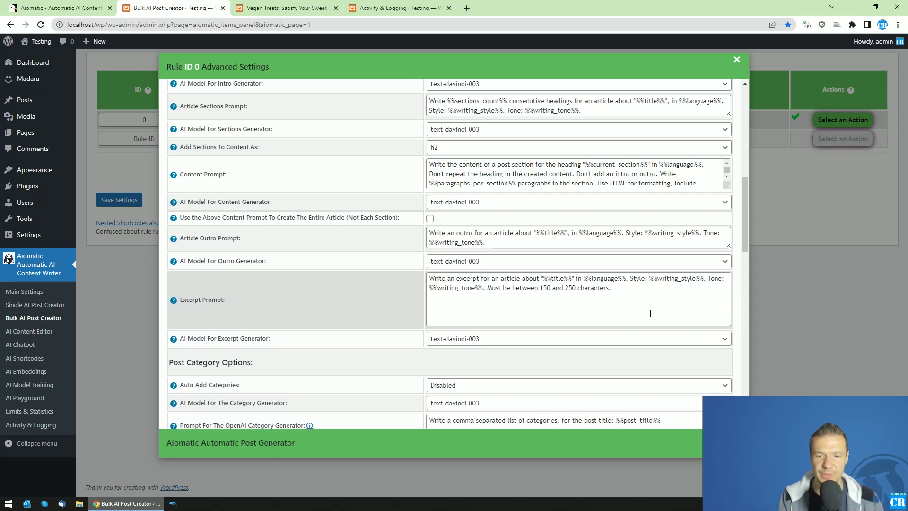
{"action": "scroll", "coordinate": [426, 298], "scroll_direction": "down", "scroll_amount": 15}
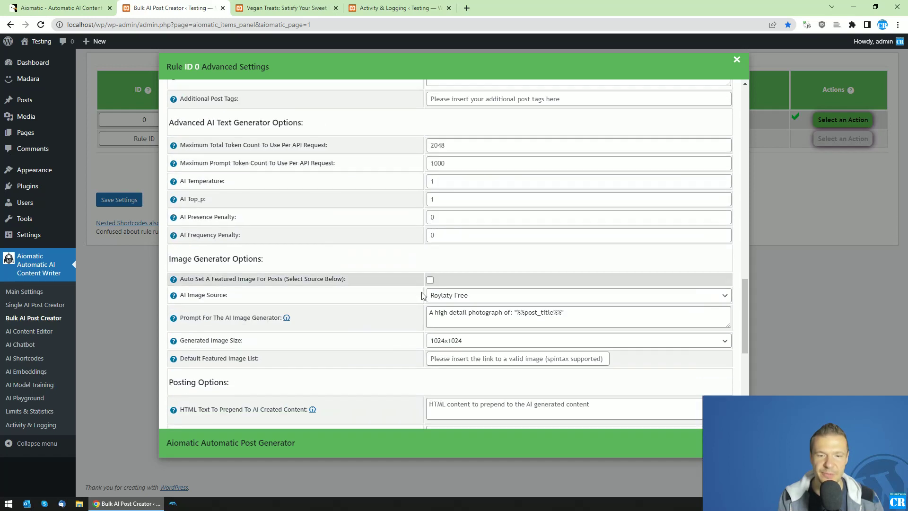
{"action": "scroll", "coordinate": [424, 289], "scroll_direction": "down", "scroll_amount": 3}
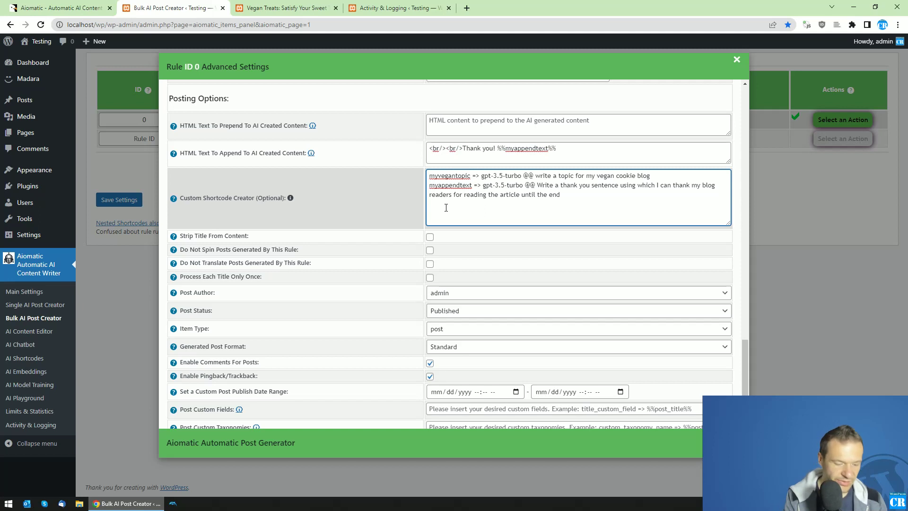
Start an 'excerptprompt =>' shortcode line using the gpt-3.5-turbo model
{"action": "type", "text": "cerpt"}
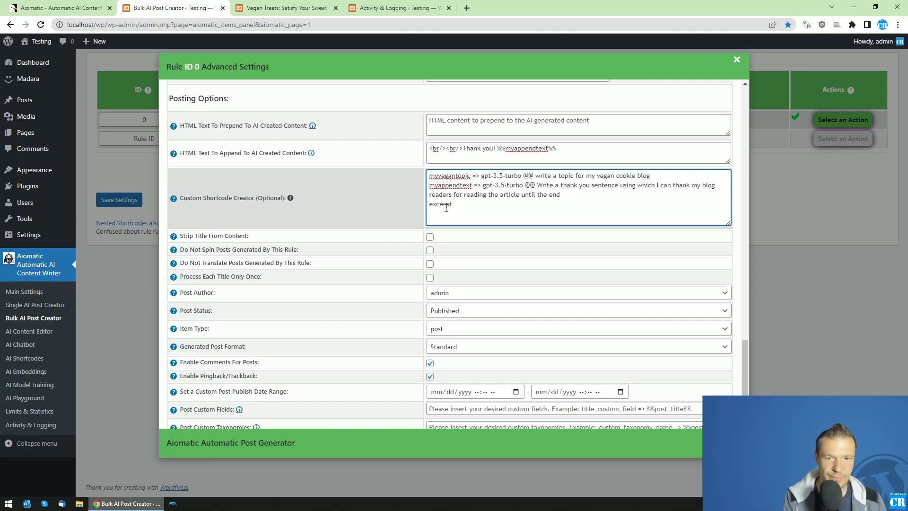
{"action": "type", "text": "prompt"}
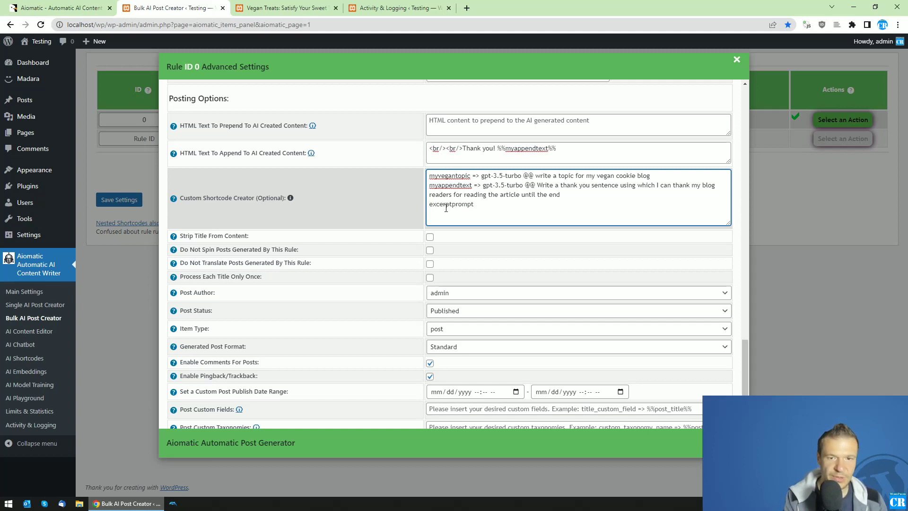
{"action": "type", "text": " =>"}
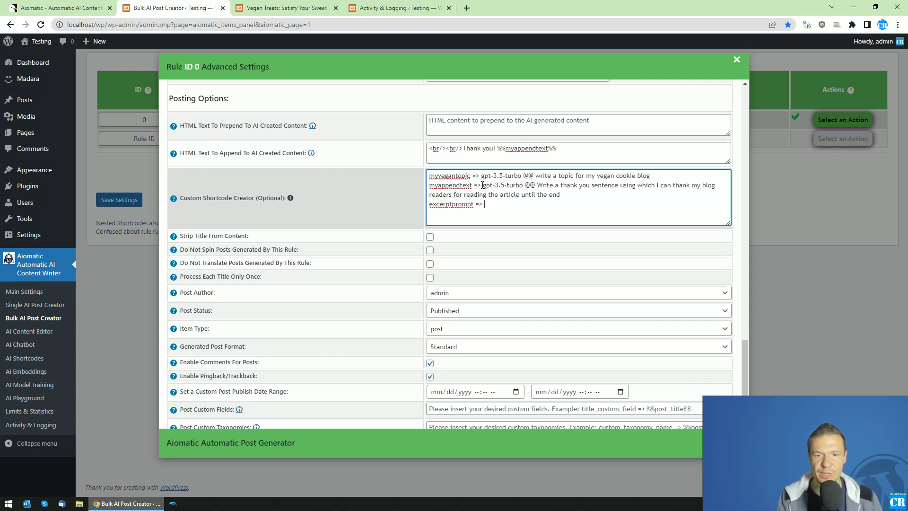
{"action": "left_click_drag", "start_coordinate": [482, 185], "coordinate": [523, 187]}
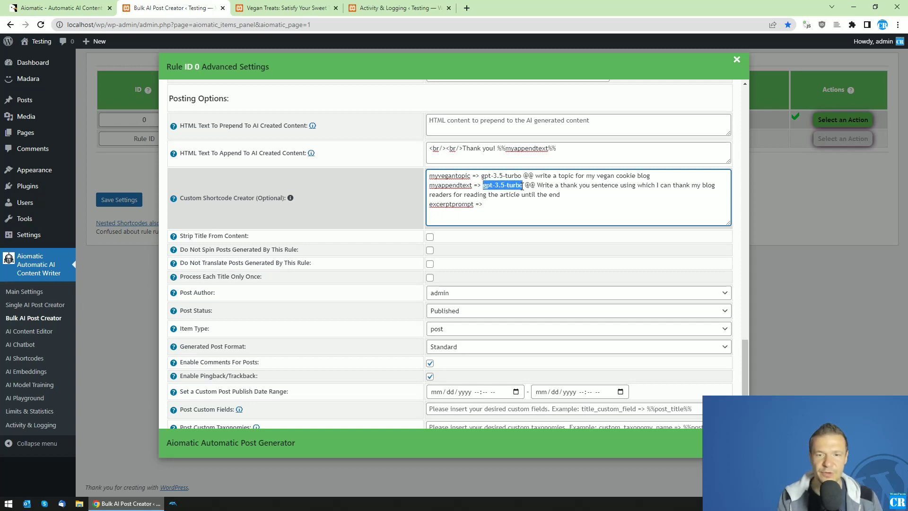
{"action": "right_click", "coordinate": [523, 186]}
{"action": "left_click", "coordinate": [528, 225]}
{"action": "left_click", "coordinate": [504, 208]}
{"action": "right_click", "coordinate": [504, 208]}
{"action": "left_click", "coordinate": [527, 278]}
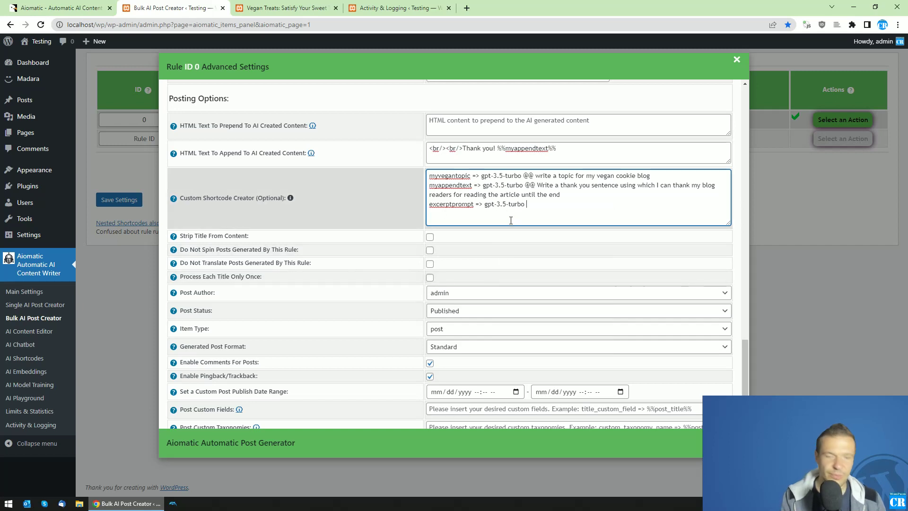
Append '@@ Write a ChatGPT prompt which will ask the AI writer to create an excerpt for my vegan cooking blog'
{"action": "type", "text": "@@"}
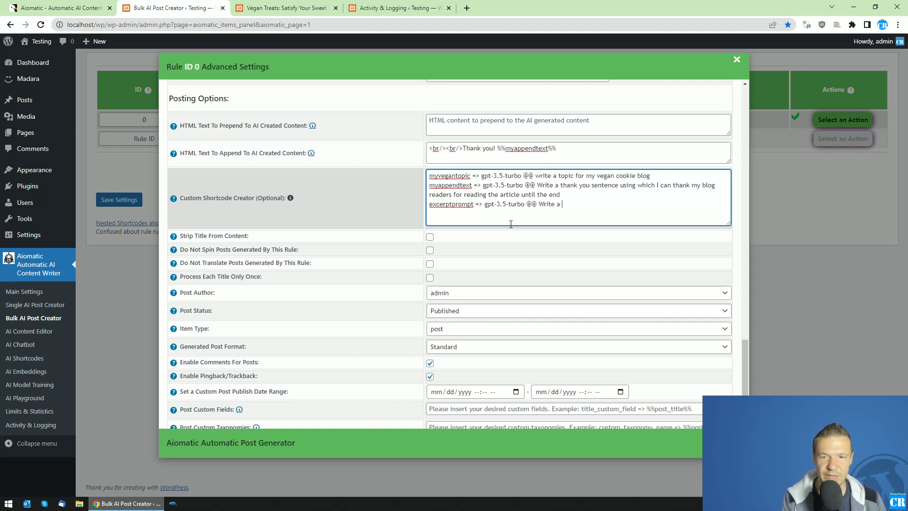
{"action": "type", "text": "Write a Chat"}
{"action": "type", "text": "GPT "}
{"action": "type", "text": "prompt"}
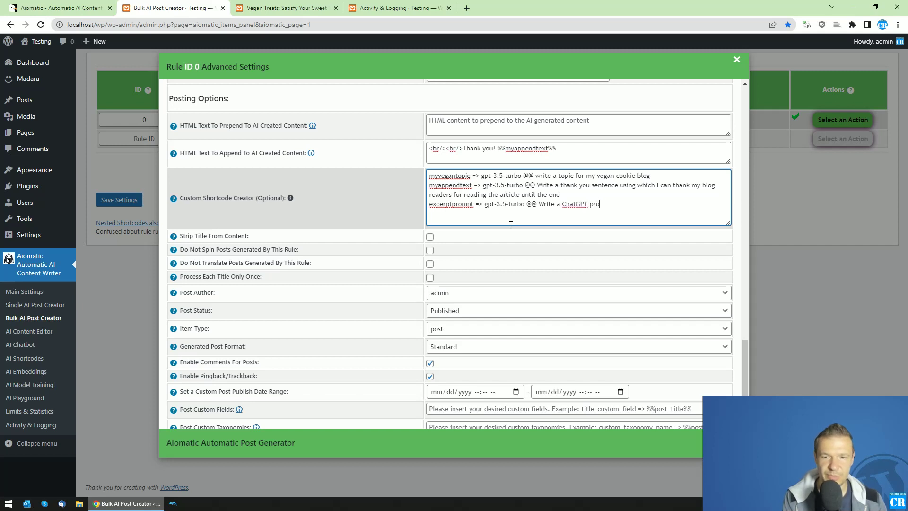
{"action": "type", "text": " which wil"}
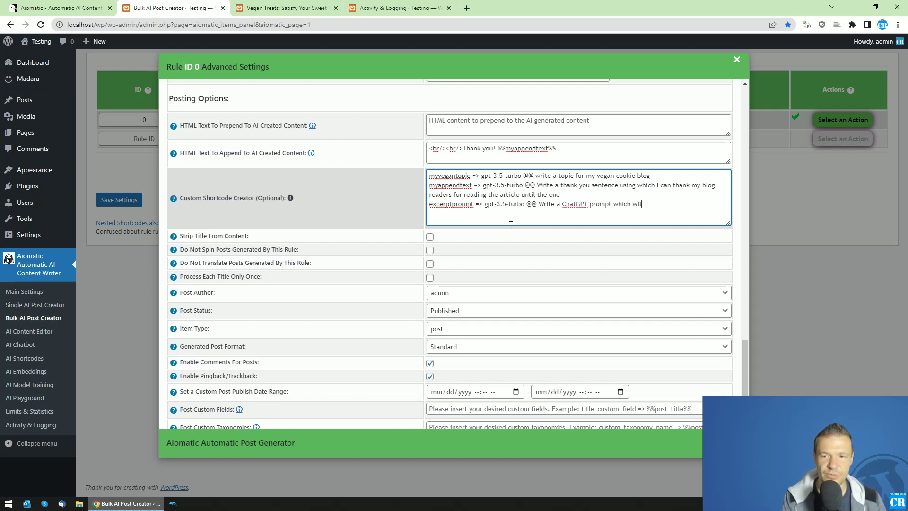
{"action": "type", "text": "l aks"}
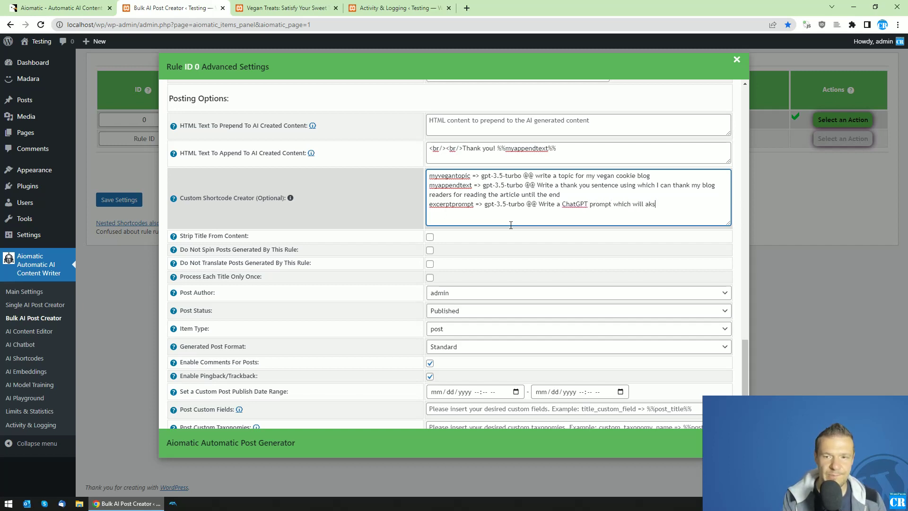
{"action": "key", "text": "BackSpace"}
{"action": "key", "text": "BackSpace"}
{"action": "type", "text": "sk the AI"}
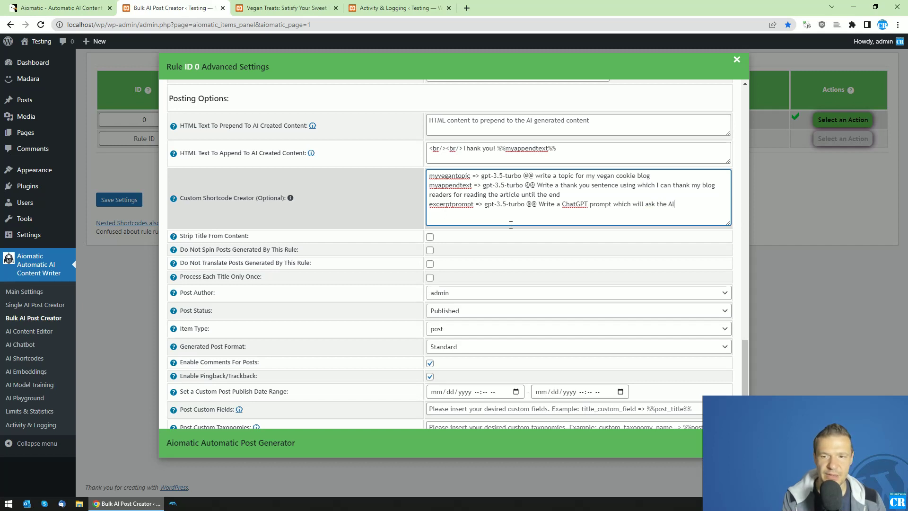
{"action": "type", "text": " wir"}
{"action": "key", "text": "BackSpace"}
{"action": "key", "text": "BackSpace"}
{"action": "type", "text": "rit"}
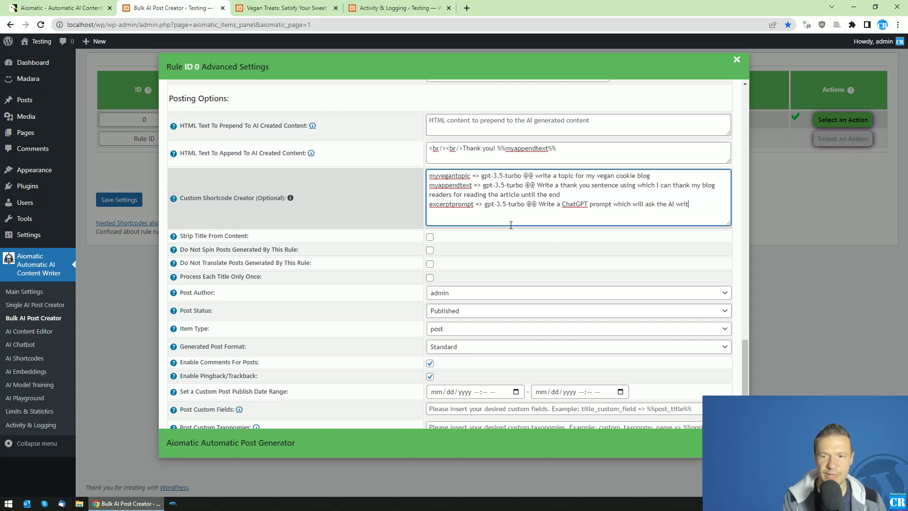
{"action": "type", "text": "er to c"}
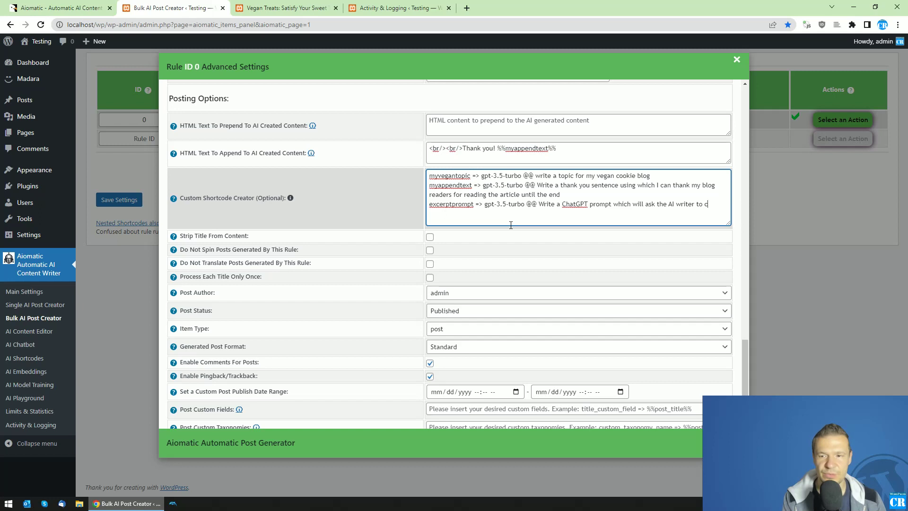
{"action": "type", "text": "reat"}
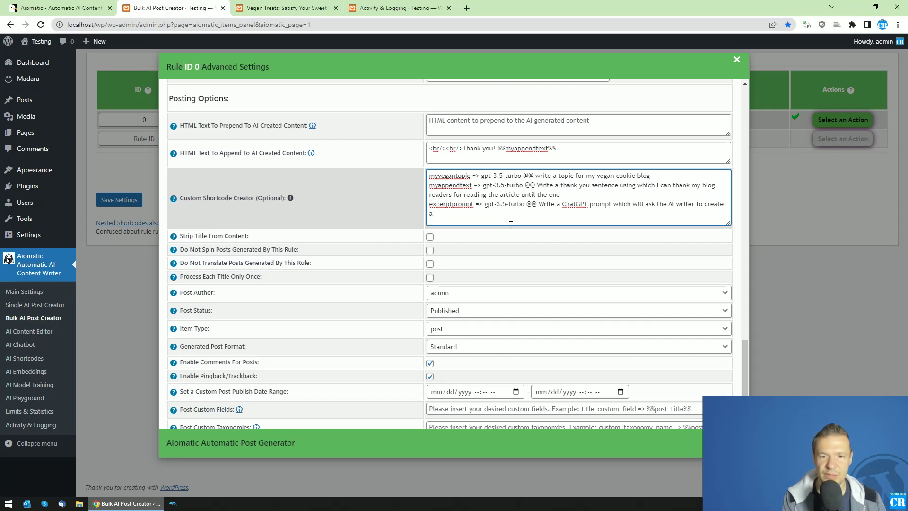
{"action": "type", "text": "e a"}
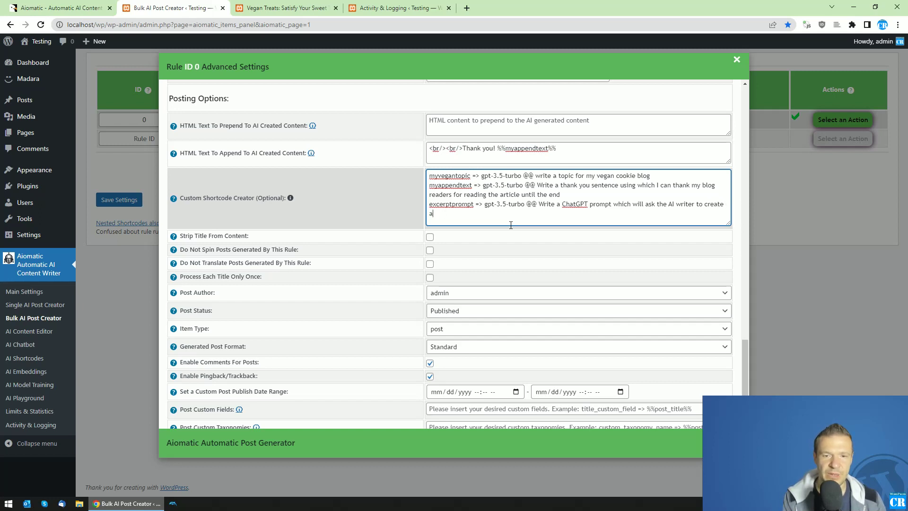
{"action": "type", "text": "n excerpt for "}
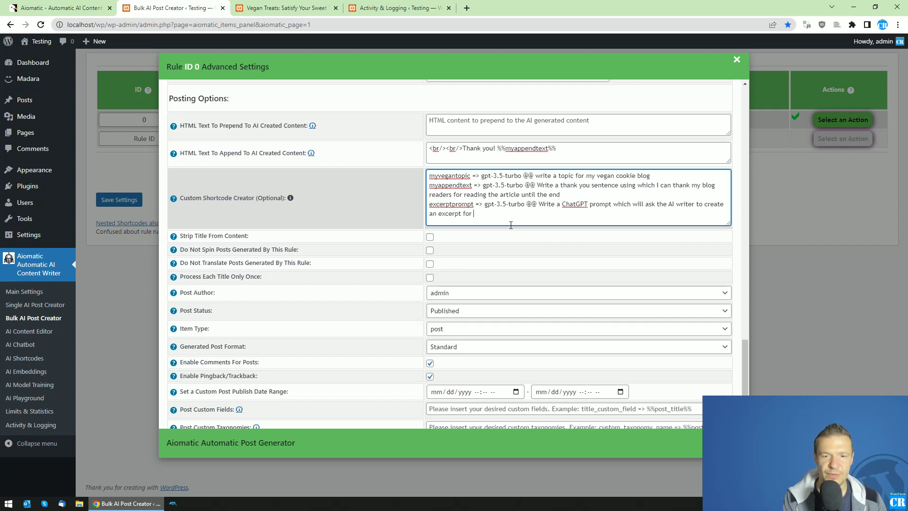
{"action": "type", "text": "my vegan co"}
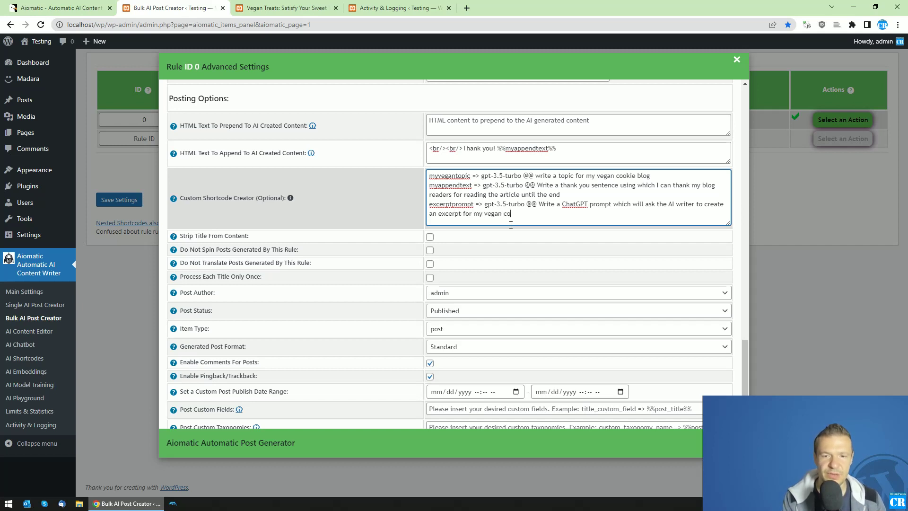
{"action": "type", "text": "kie"}
{"action": "key", "text": "BackSpace"}
{"action": "type", "text": "ng b"}
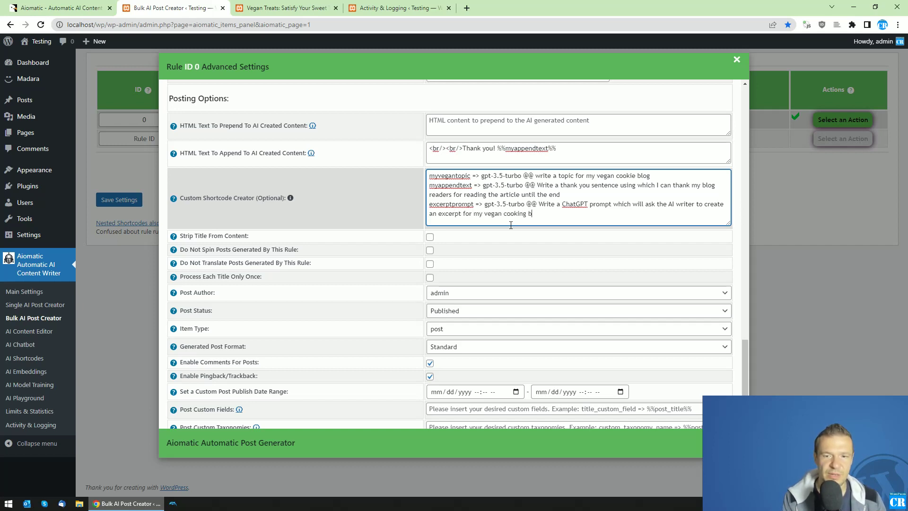
{"action": "type", "text": "log"}
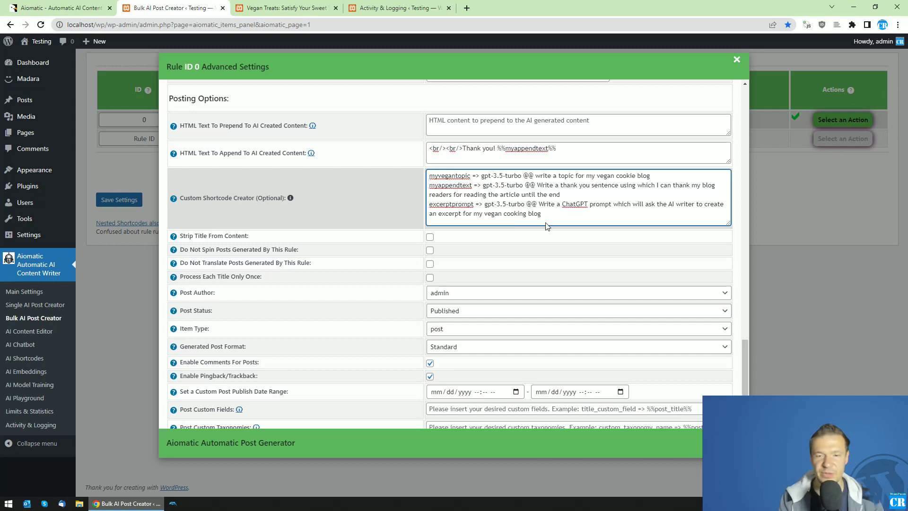
Locate and select the excerptprompt shortcode name in the shortcode definitions
{"action": "scroll", "coordinate": [520, 246], "scroll_direction": "up", "scroll_amount": 7}
{"action": "scroll", "coordinate": [466, 293], "scroll_direction": "up", "scroll_amount": 4}
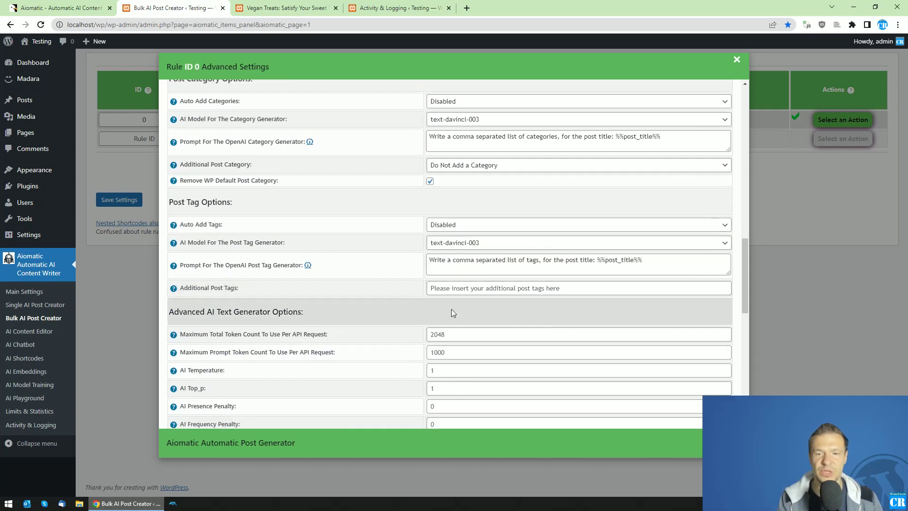
{"action": "scroll", "coordinate": [426, 312], "scroll_direction": "down", "scroll_amount": 10}
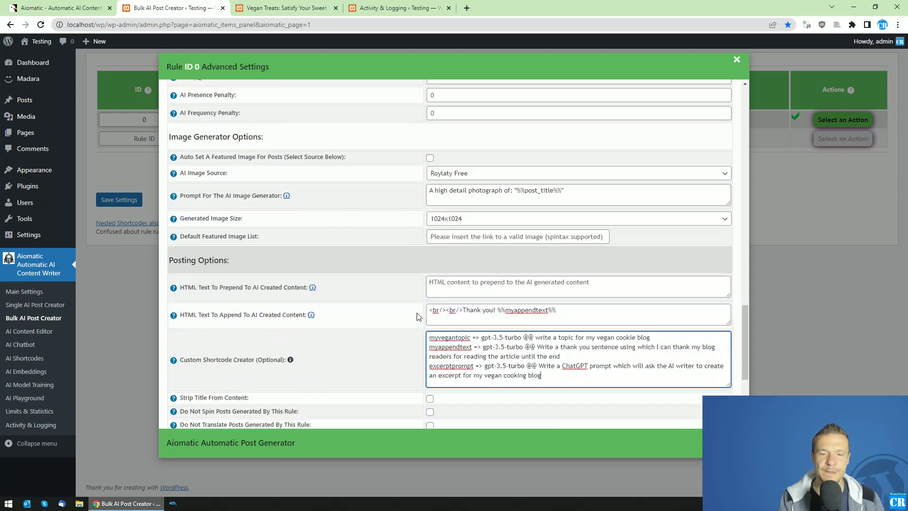
{"action": "scroll", "coordinate": [407, 321], "scroll_direction": "up", "scroll_amount": 10}
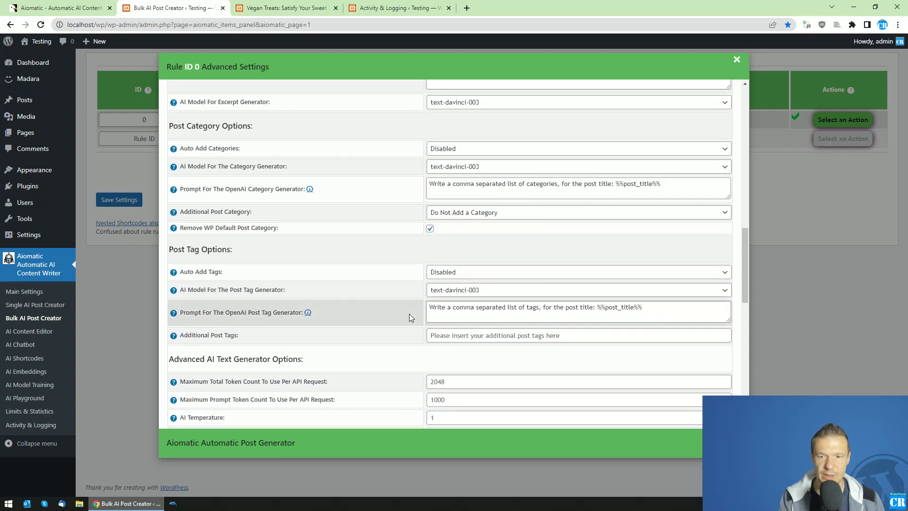
{"action": "scroll", "coordinate": [476, 304], "scroll_direction": "down", "scroll_amount": 10}
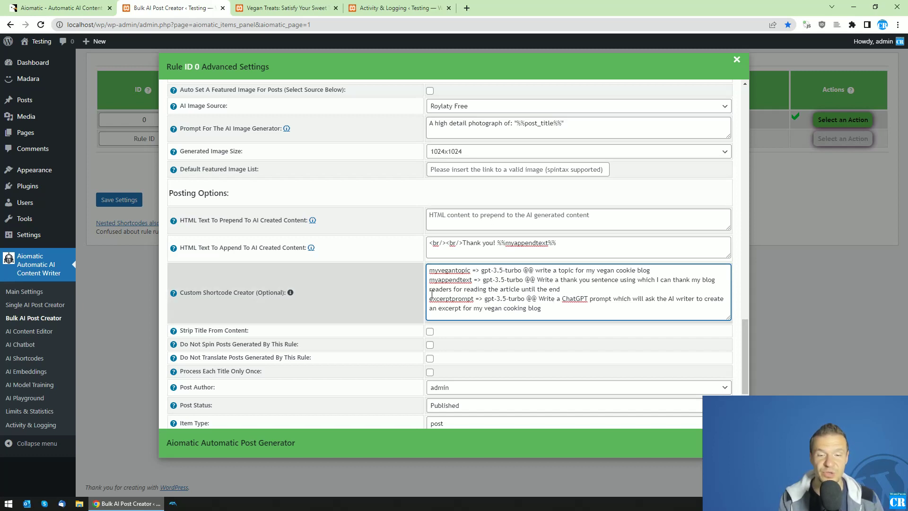
{"action": "left_click_drag", "start_coordinate": [430, 298], "coordinate": [473, 298]}
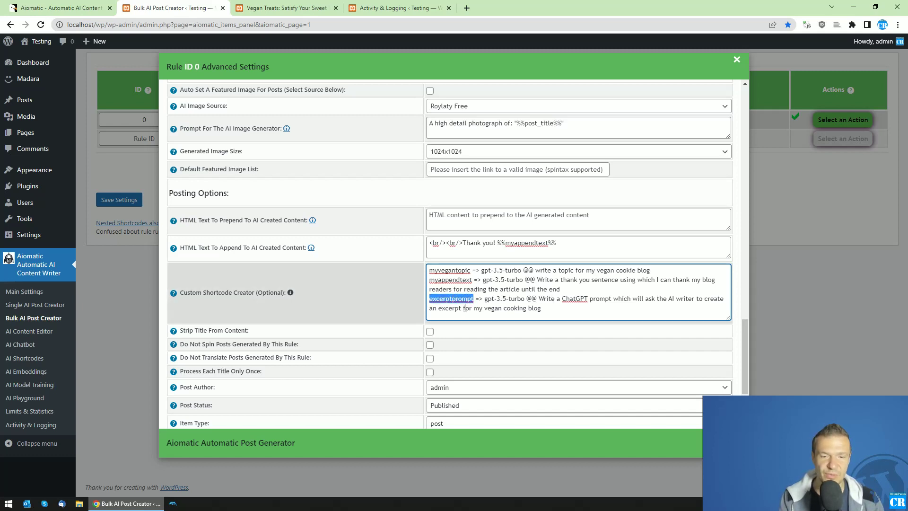
Replace the Excerpt Prompt text with %%excerptprompt%% and save the rule settings
{"action": "scroll", "coordinate": [411, 310], "scroll_direction": "up", "scroll_amount": 15}
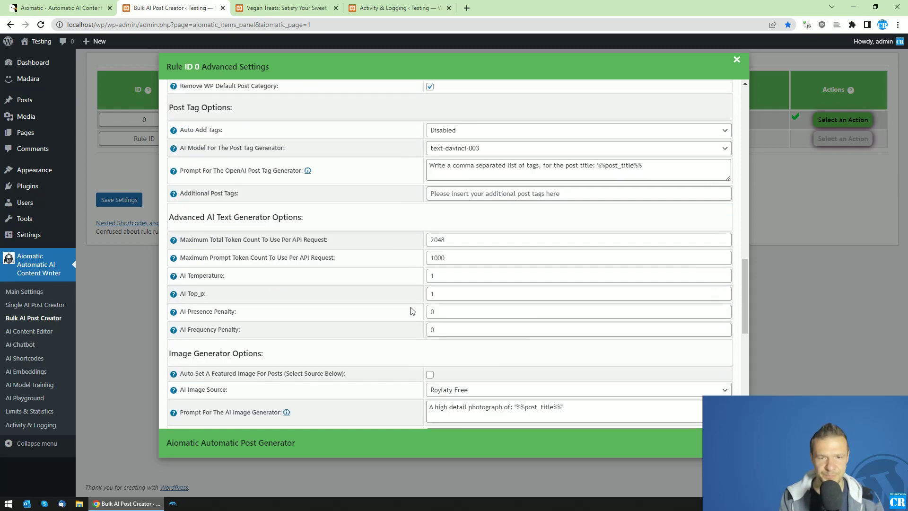
{"action": "scroll", "coordinate": [410, 307], "scroll_direction": "up", "scroll_amount": 4}
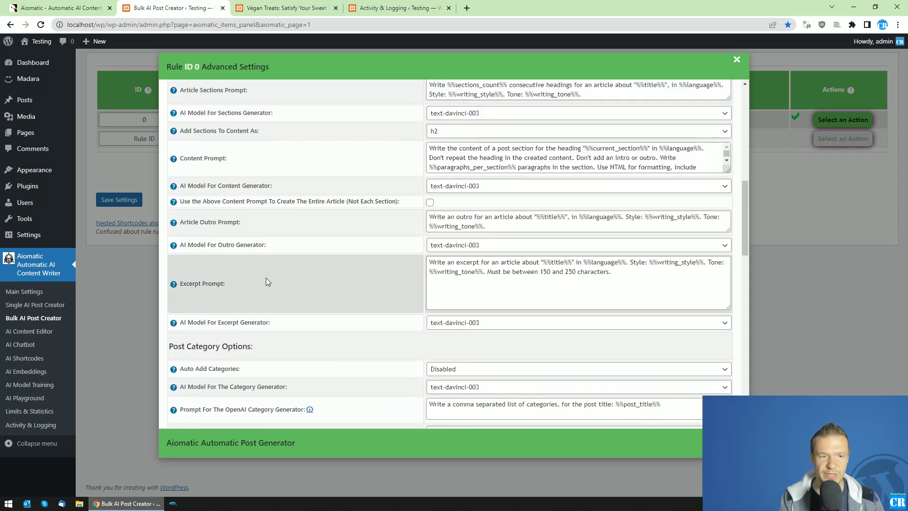
{"action": "left_click", "coordinate": [445, 293]}
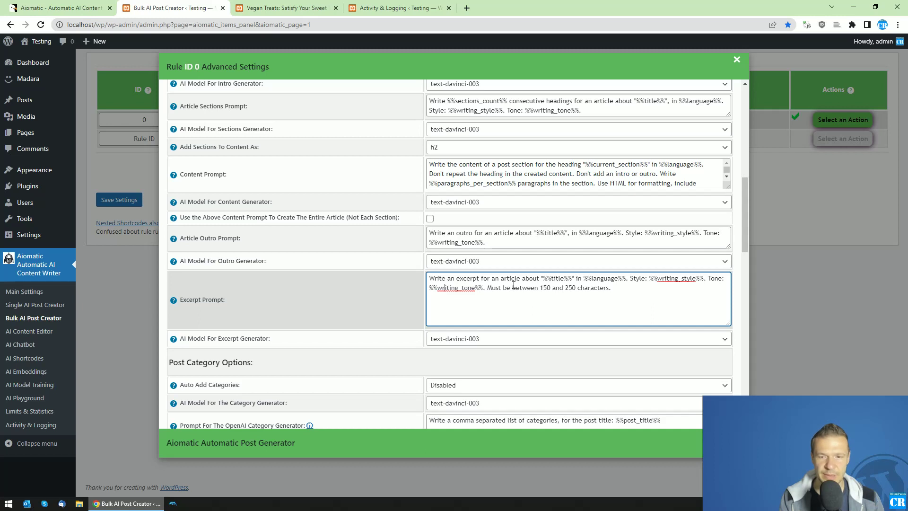
{"action": "key", "text": "ctrl+a"}
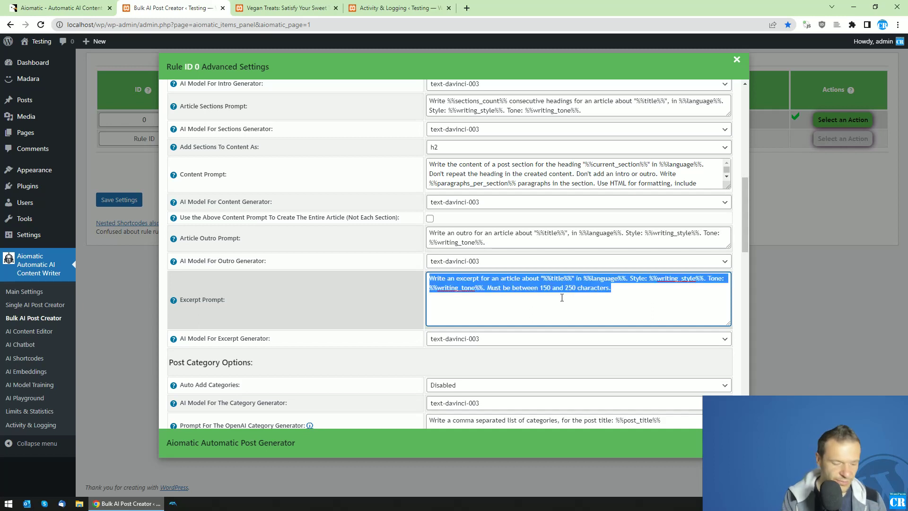
{"action": "type", "text": "%%excerptprompt%%"}
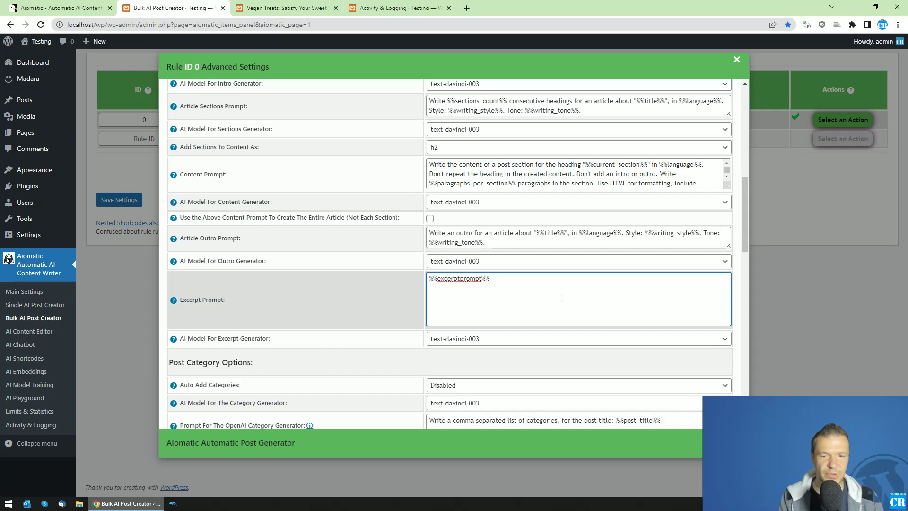
{"action": "left_click", "coordinate": [122, 201]}
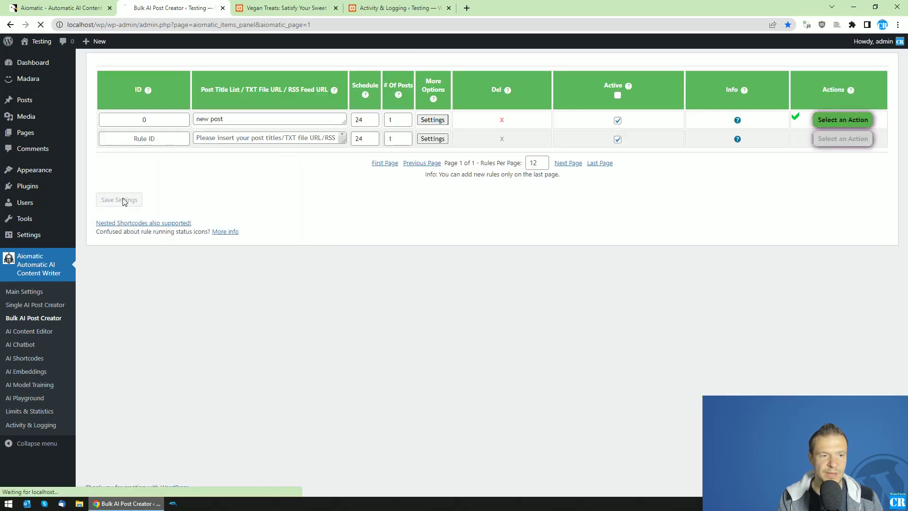
Permanently delete all of rule 0's posts and clear the activity log
{"action": "left_click", "coordinate": [842, 121]}
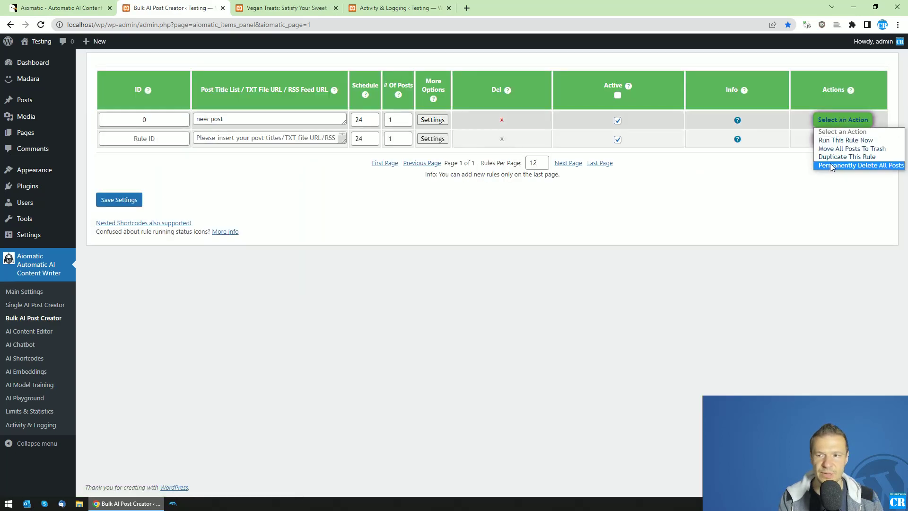
{"action": "left_click", "coordinate": [833, 167]}
{"action": "key", "text": "Return"}
{"action": "left_click", "coordinate": [400, 9]}
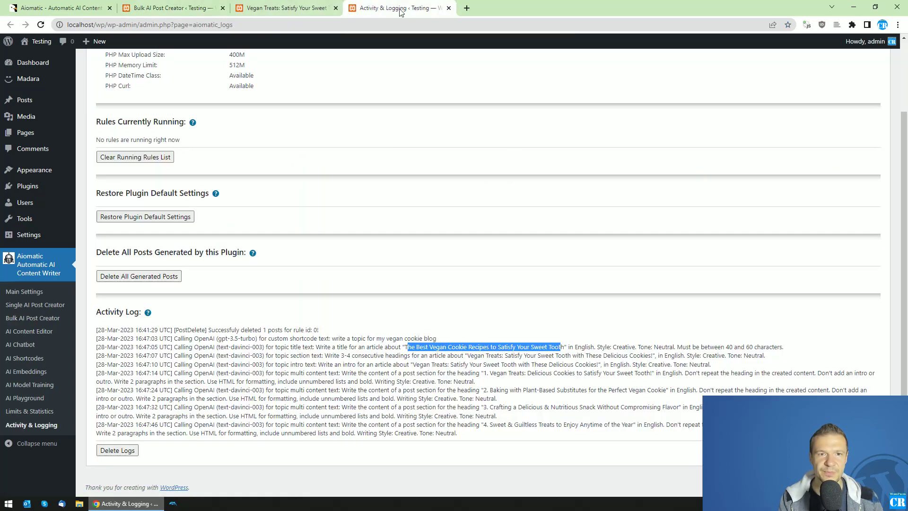
{"action": "left_click", "coordinate": [133, 450]}
{"action": "key", "text": "Return"}
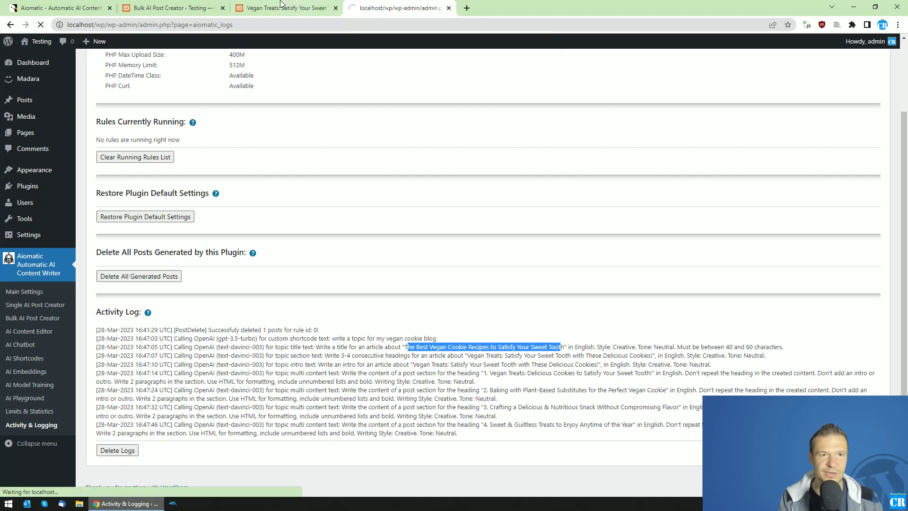
Run rule 0 immediately from its actions list
{"action": "left_click", "coordinate": [279, 8]}
{"action": "left_click", "coordinate": [171, 8]}
{"action": "left_click", "coordinate": [843, 120]}
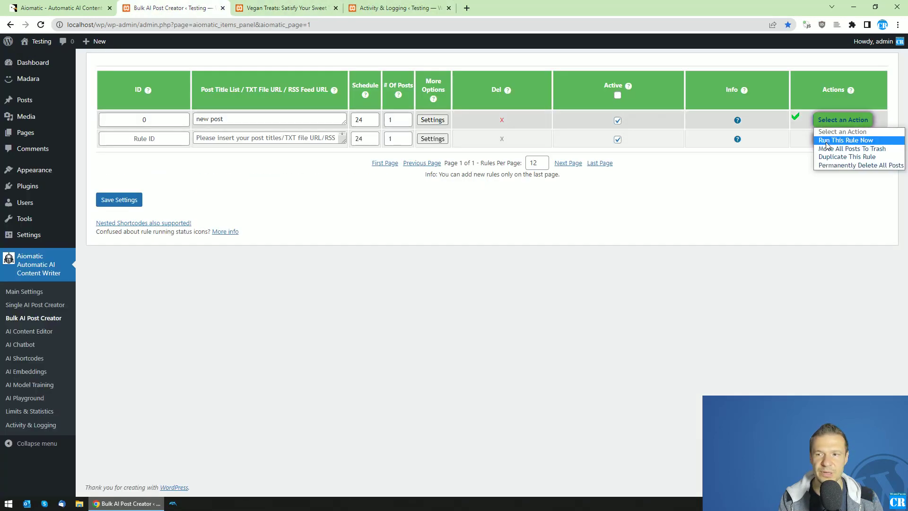
{"action": "left_click", "coordinate": [842, 138]}
{"action": "key", "text": "Return"}
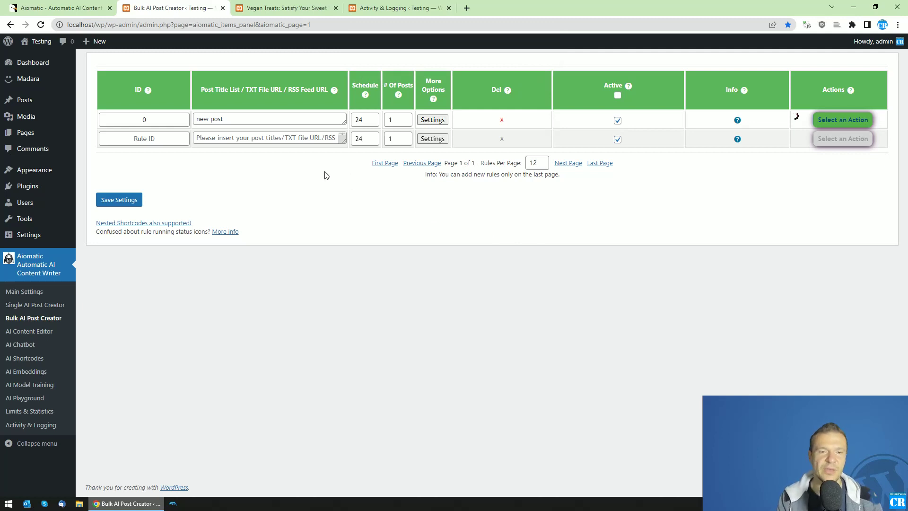
Confirm the old post is gone from the home page, then reopen rule 0's advanced settings
{"action": "left_click", "coordinate": [296, 10]}
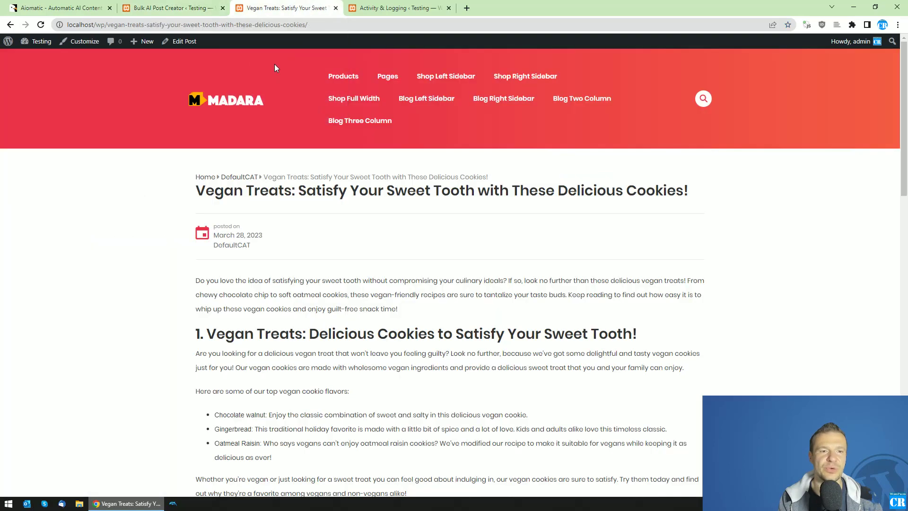
{"action": "left_click", "coordinate": [244, 98]}
{"action": "left_click", "coordinate": [190, 5]}
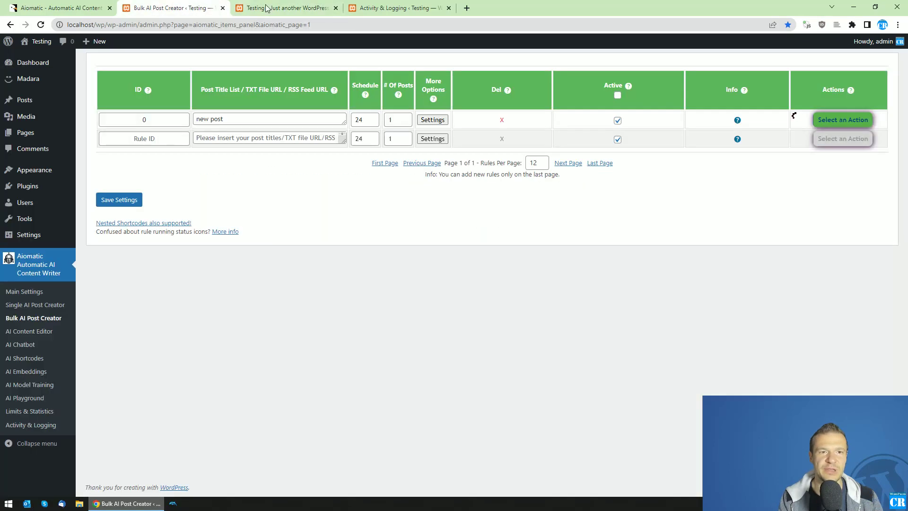
{"action": "left_click", "coordinate": [670, 130]}
{"action": "left_click_drag", "start_coordinate": [743, 124], "coordinate": [731, 382]}
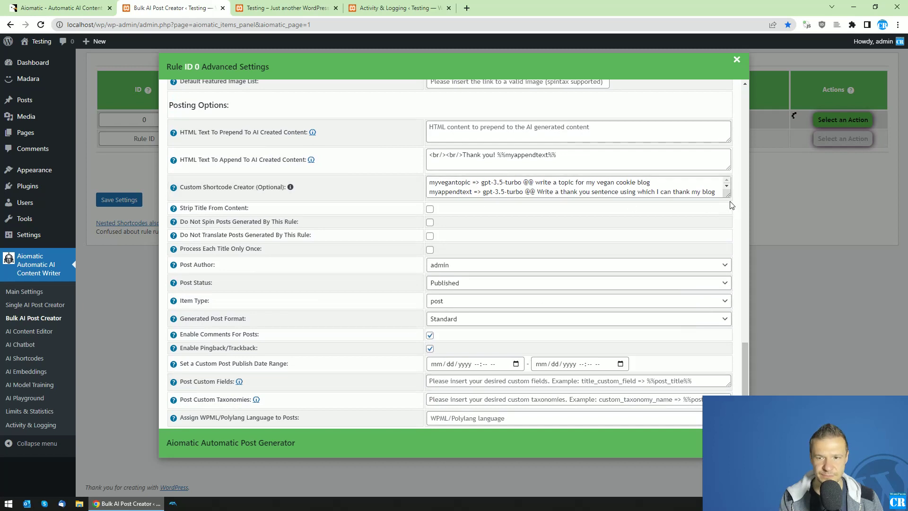
Expand the Custom Shortcode Creator and review the myappendtext and excerptprompt definitions
{"action": "left_click", "coordinate": [555, 186]}
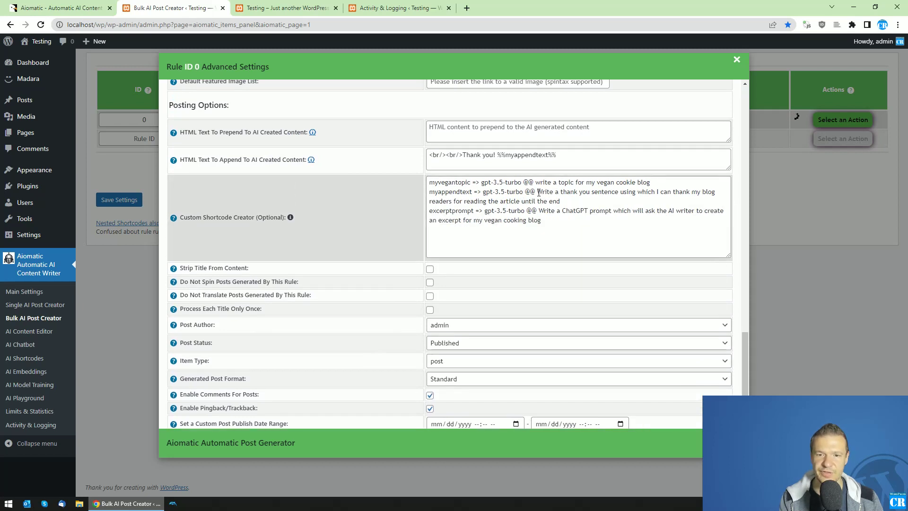
{"action": "left_click_drag", "start_coordinate": [537, 192], "coordinate": [560, 201]}
{"action": "scroll", "coordinate": [486, 207], "scroll_direction": "up", "scroll_amount": 2}
{"action": "double_click", "coordinate": [449, 286]}
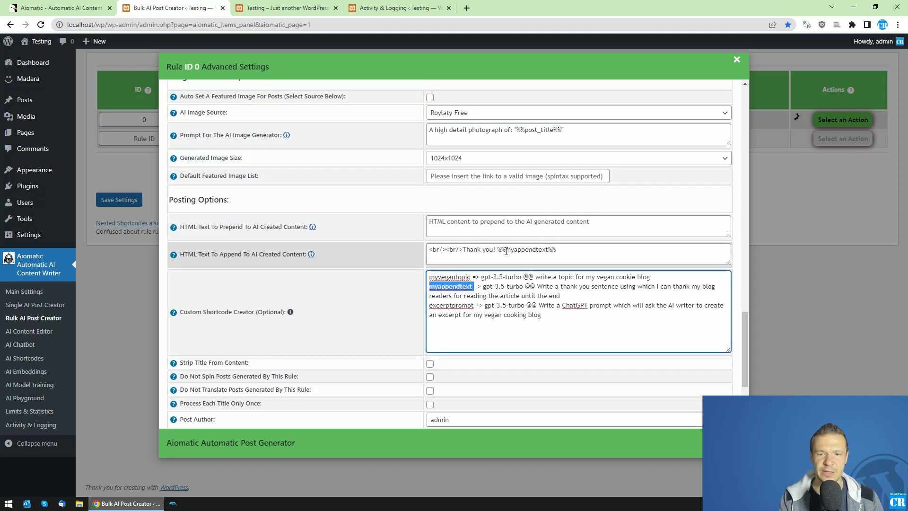
{"action": "left_click", "coordinate": [430, 306]}
{"action": "left_click_drag", "start_coordinate": [429, 305], "coordinate": [475, 307]}
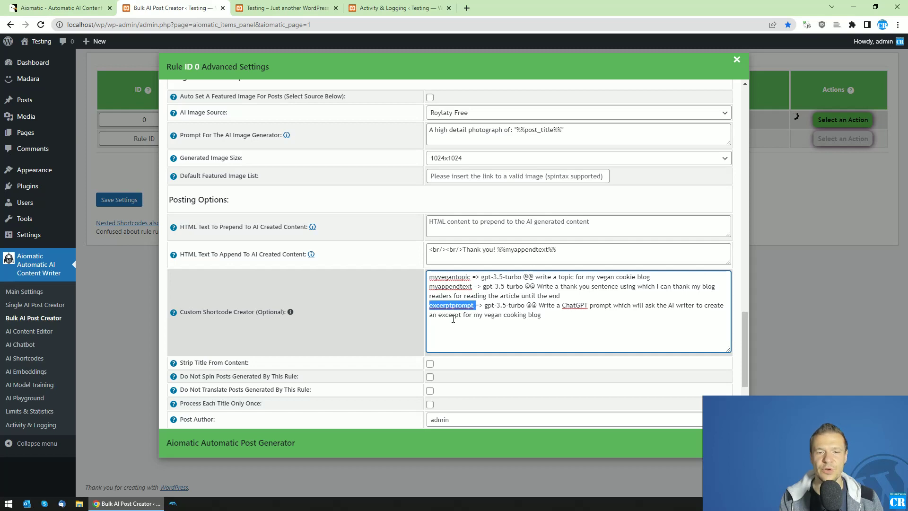
{"action": "scroll", "coordinate": [472, 310], "scroll_direction": "up", "scroll_amount": 3}
{"action": "scroll", "coordinate": [472, 310], "scroll_direction": "down", "scroll_amount": 3}
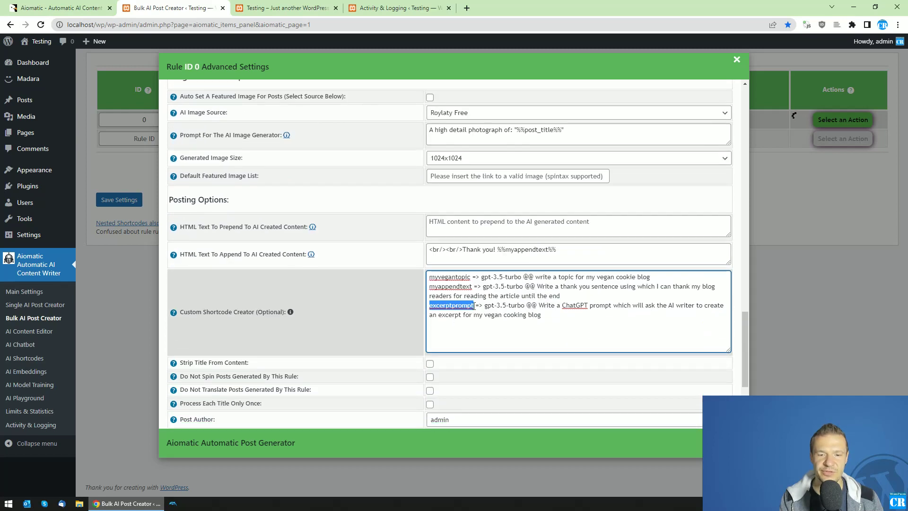
Find where excerptprompt is used in the Excerpt Prompt, then go to Activity & Logging
{"action": "key", "text": "ctrl+f"}
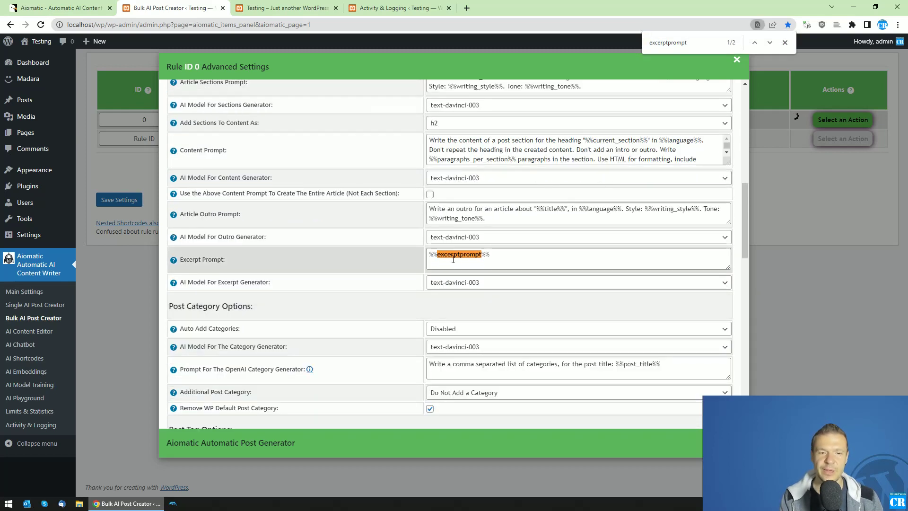
{"action": "scroll", "coordinate": [453, 259], "scroll_direction": "down", "scroll_amount": 15}
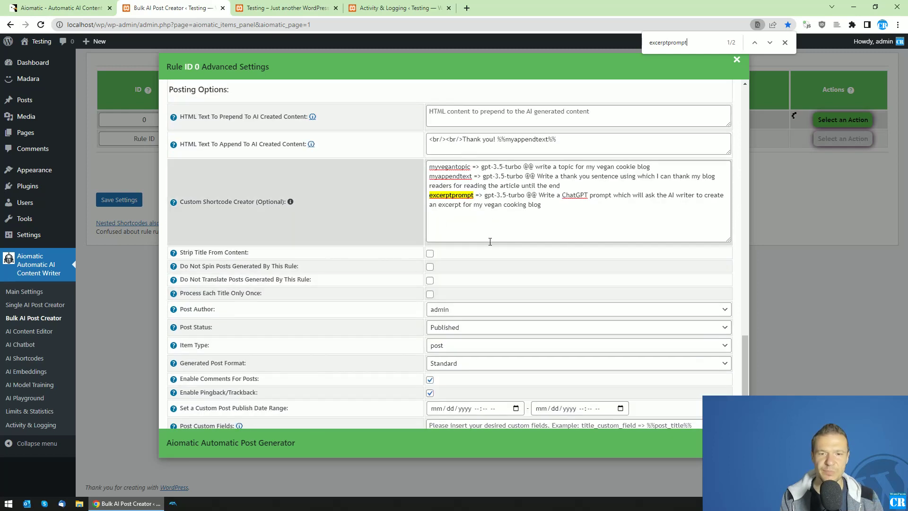
{"action": "scroll", "coordinate": [490, 241], "scroll_direction": "up", "scroll_amount": 15}
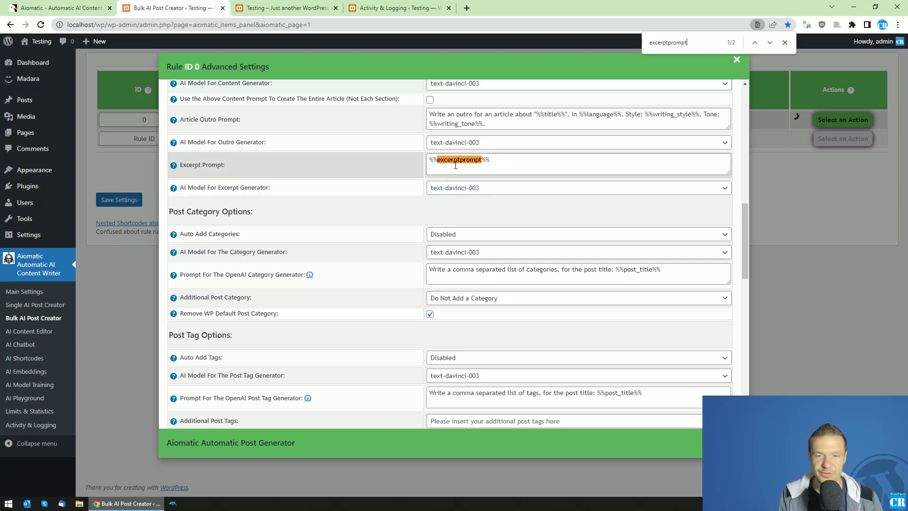
{"action": "left_click", "coordinate": [398, 8]}
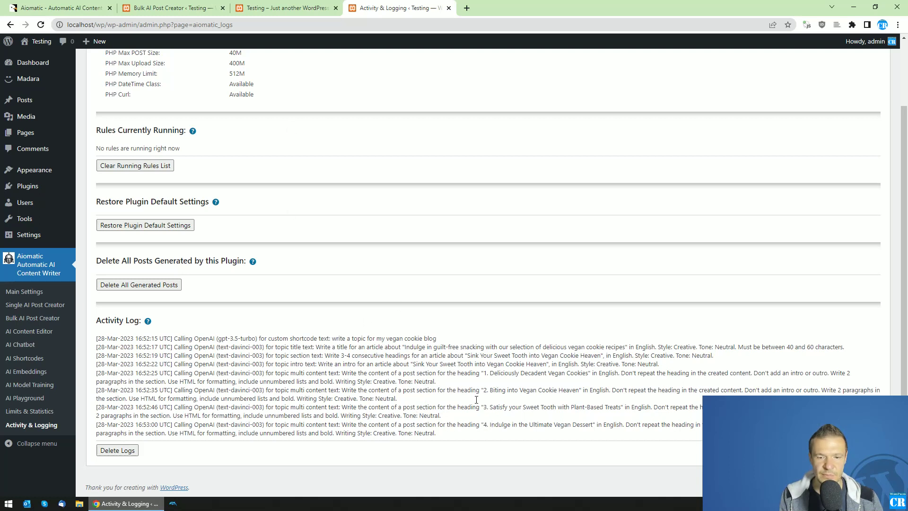
Reload the activity log to show the rerun's new entries
{"action": "left_click", "coordinate": [281, 7]}
{"action": "left_click", "coordinate": [213, 7]}
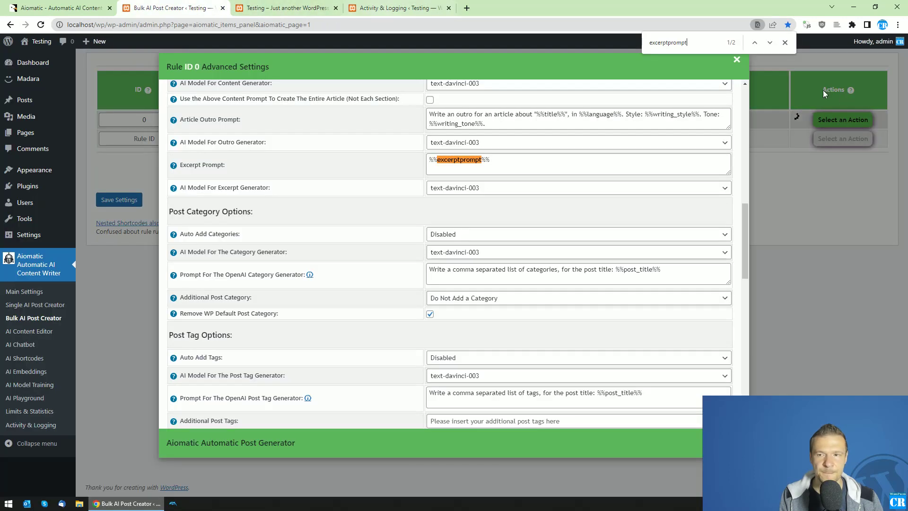
{"action": "left_click", "coordinate": [399, 8]}
{"action": "left_click", "coordinate": [41, 25]}
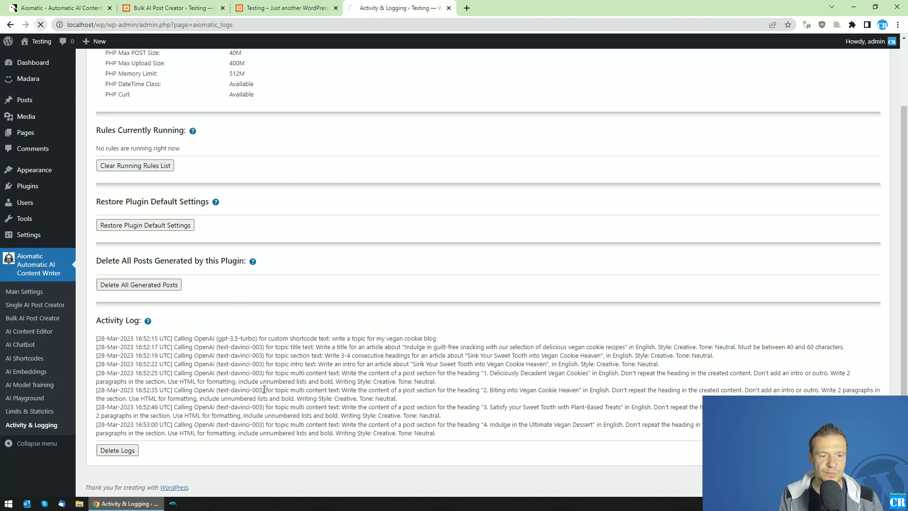
{"action": "scroll", "coordinate": [339, 418], "scroll_direction": "down", "scroll_amount": 2}
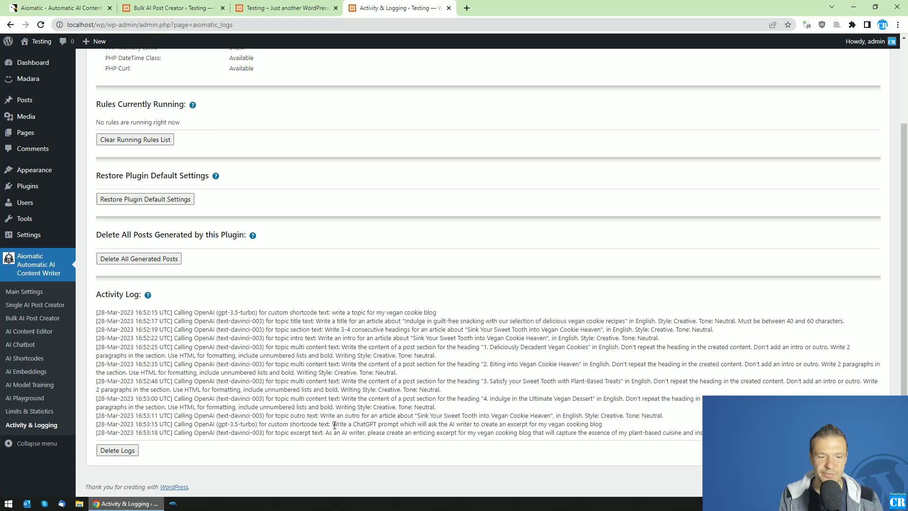
Check the excerpt shortcode and generated excerpt log lines, then view the site home page
{"action": "left_click_drag", "start_coordinate": [334, 424], "coordinate": [454, 424]}
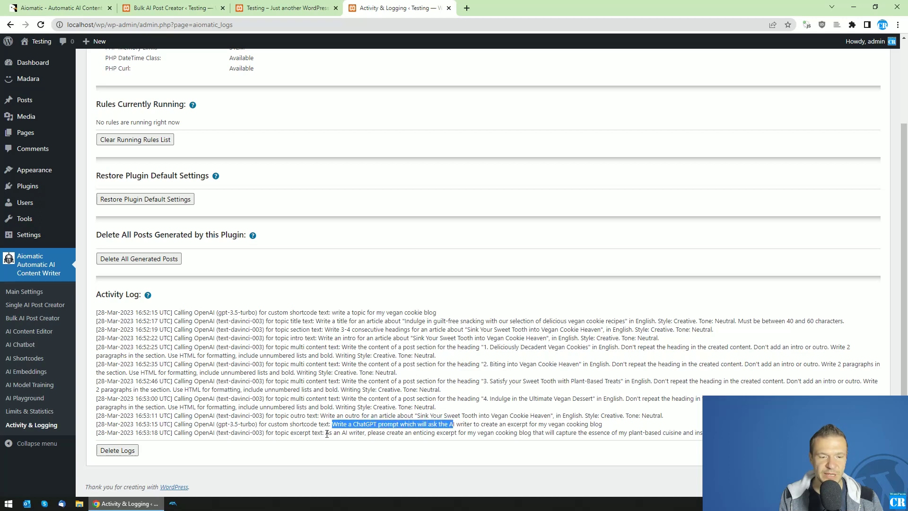
{"action": "left_click_drag", "start_coordinate": [326, 434], "coordinate": [703, 434]}
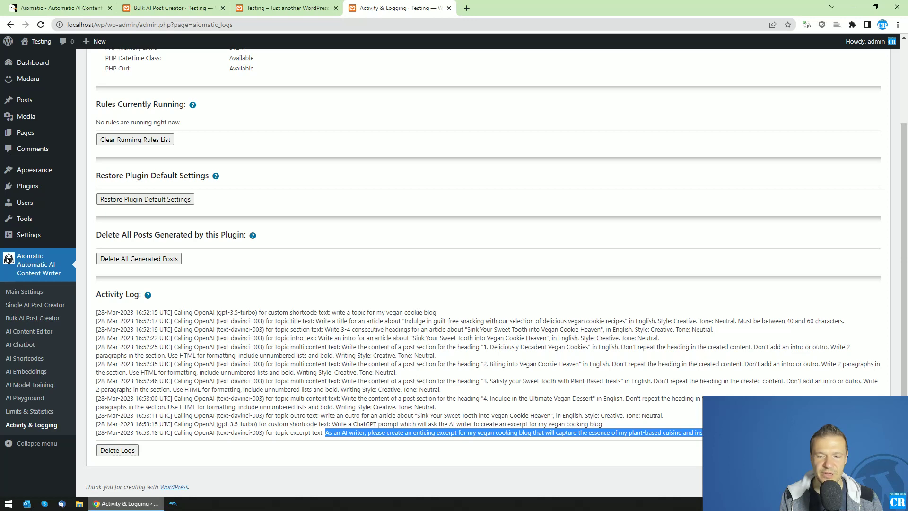
{"action": "key", "text": "F5"}
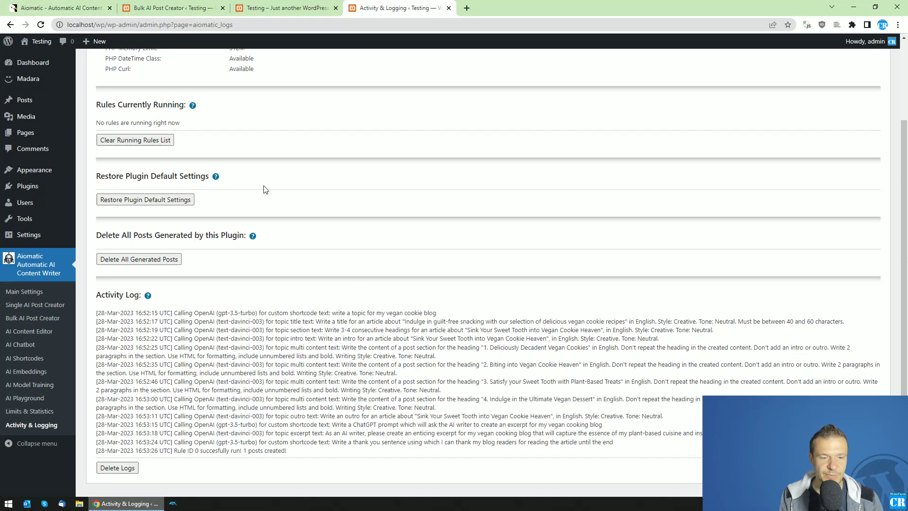
{"action": "left_click", "coordinate": [279, 8]}
{"action": "left_click", "coordinate": [41, 25]}
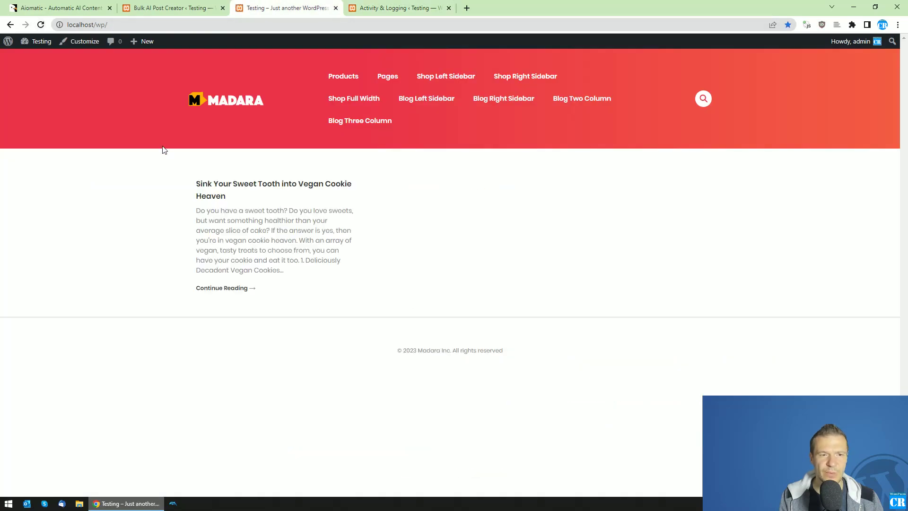
{"action": "left_click", "coordinate": [219, 196]}
{"action": "scroll", "coordinate": [274, 208], "scroll_direction": "down", "scroll_amount": 9}
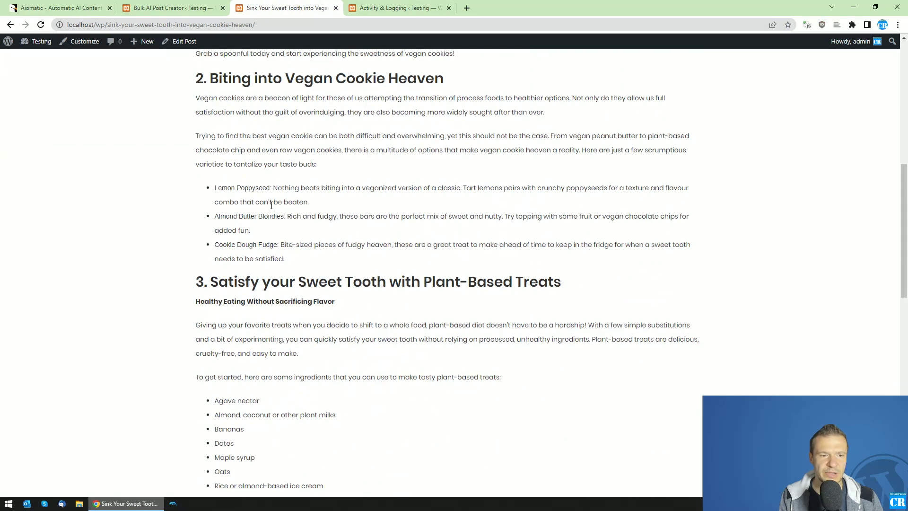
{"action": "scroll", "coordinate": [272, 205], "scroll_direction": "down", "scroll_amount": 15}
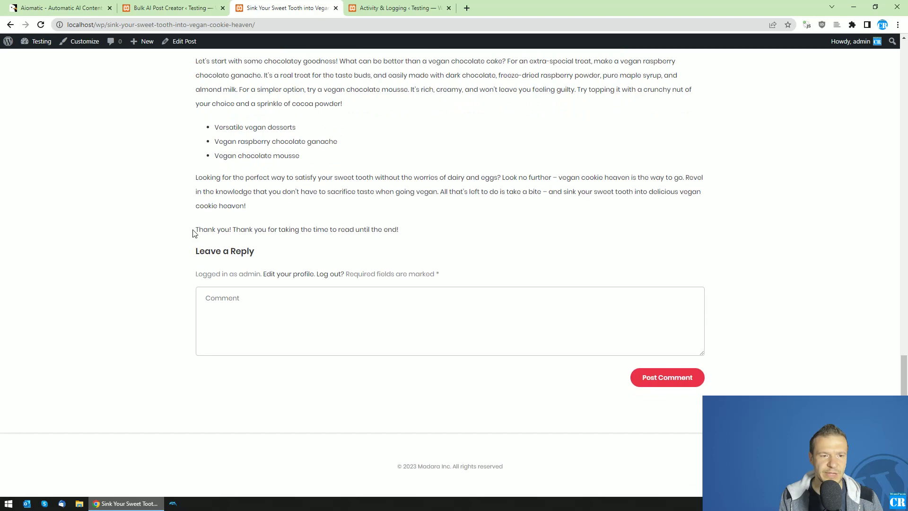
{"action": "left_click_drag", "start_coordinate": [197, 231], "coordinate": [232, 229]}
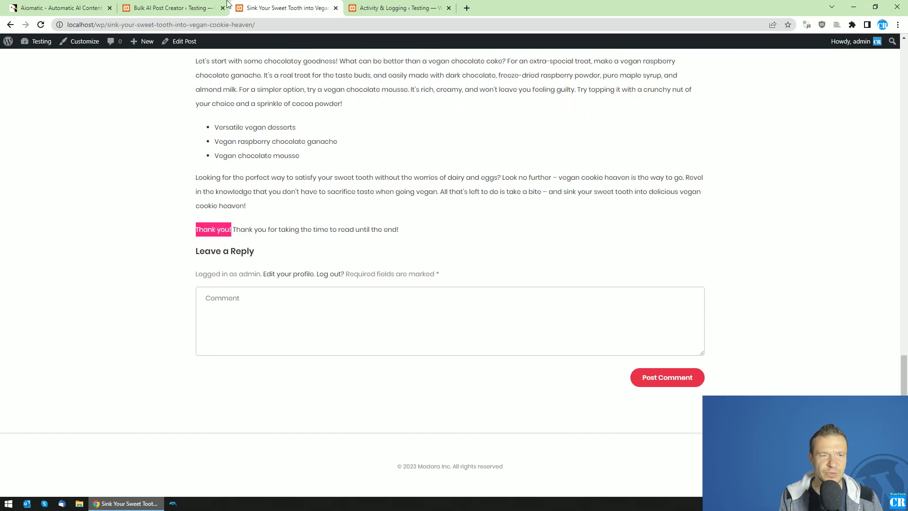
{"action": "left_click", "coordinate": [227, 4]}
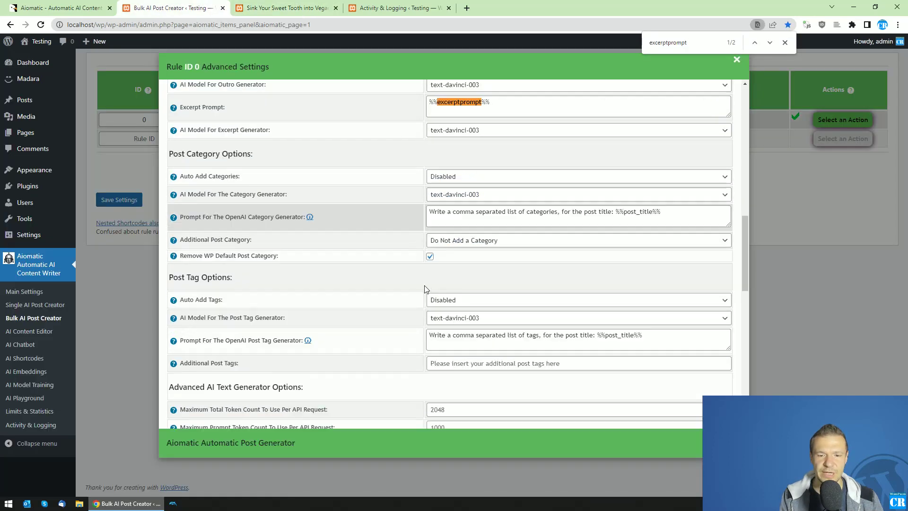
{"action": "scroll", "coordinate": [425, 289], "scroll_direction": "down", "scroll_amount": 8}
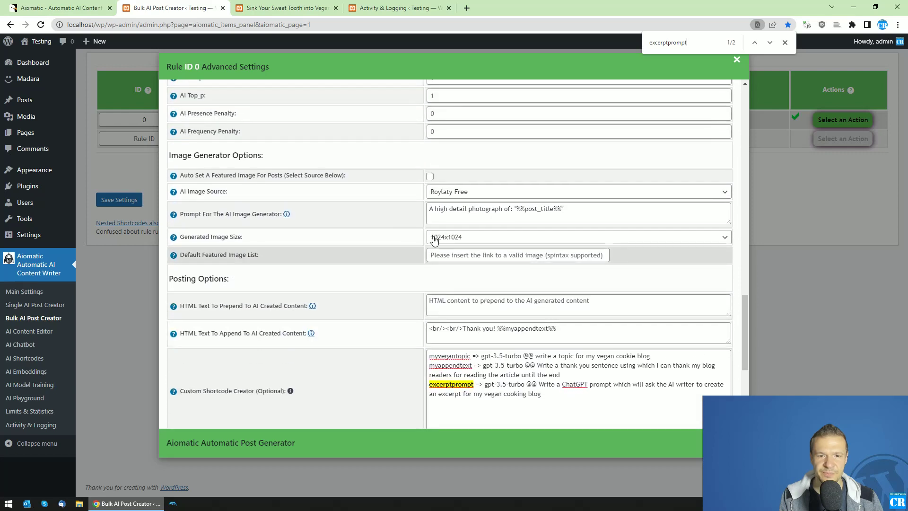
{"action": "scroll", "coordinate": [435, 240], "scroll_direction": "down", "scroll_amount": 2}
{"action": "left_click", "coordinate": [463, 234]}
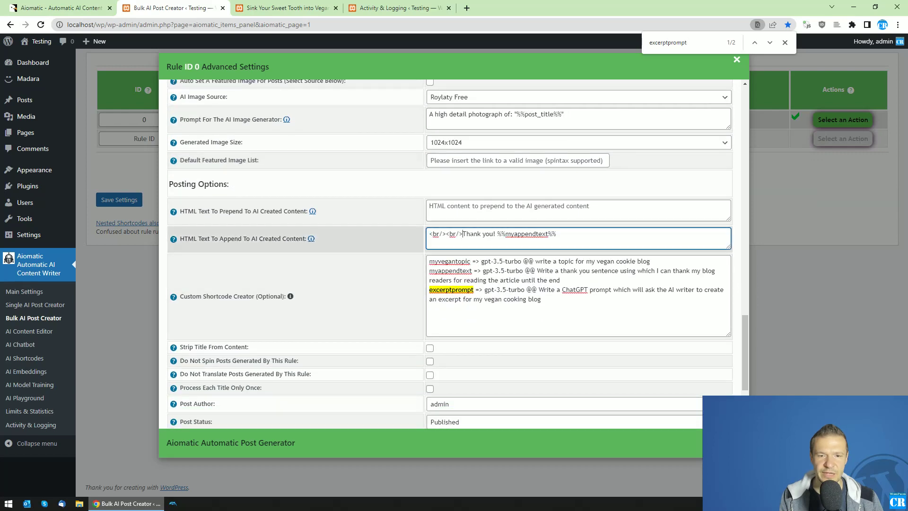
{"action": "left_click_drag", "start_coordinate": [463, 233], "coordinate": [495, 234]}
{"action": "double_click", "coordinate": [512, 234]}
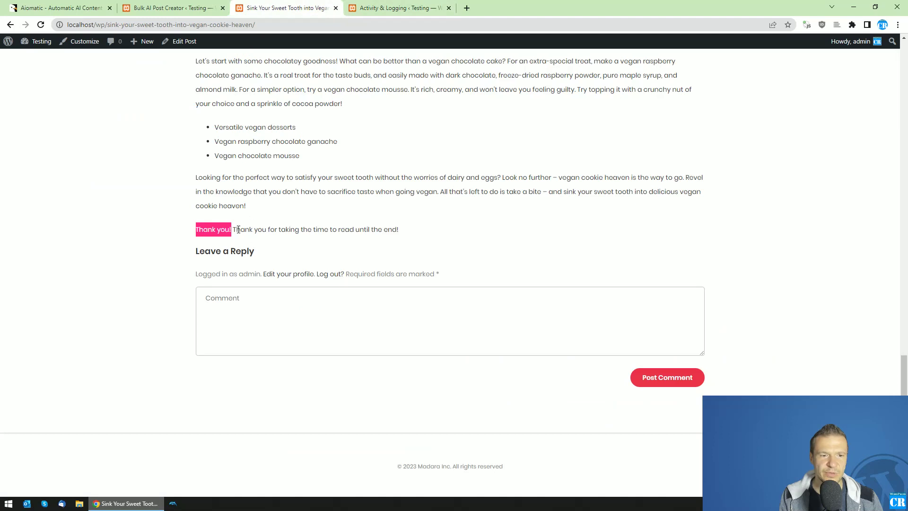
{"action": "left_click_drag", "start_coordinate": [233, 230], "coordinate": [391, 229]}
{"action": "left_click", "coordinate": [364, 237]}
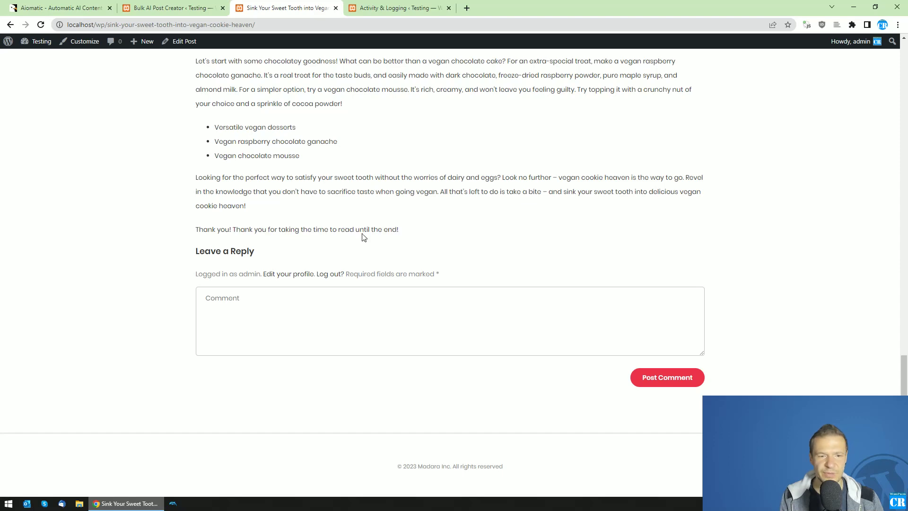
{"action": "left_click", "coordinate": [171, 8]}
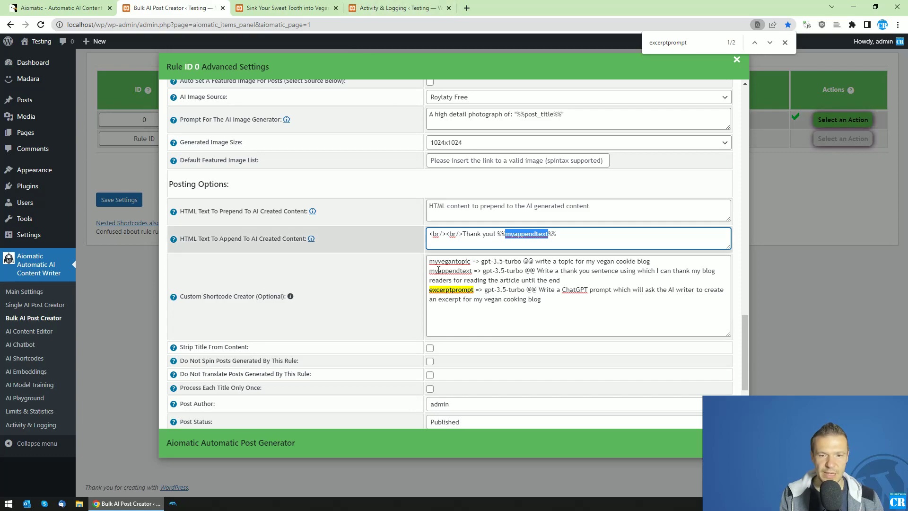
{"action": "left_click", "coordinate": [283, 8]}
{"action": "left_click", "coordinate": [397, 8]}
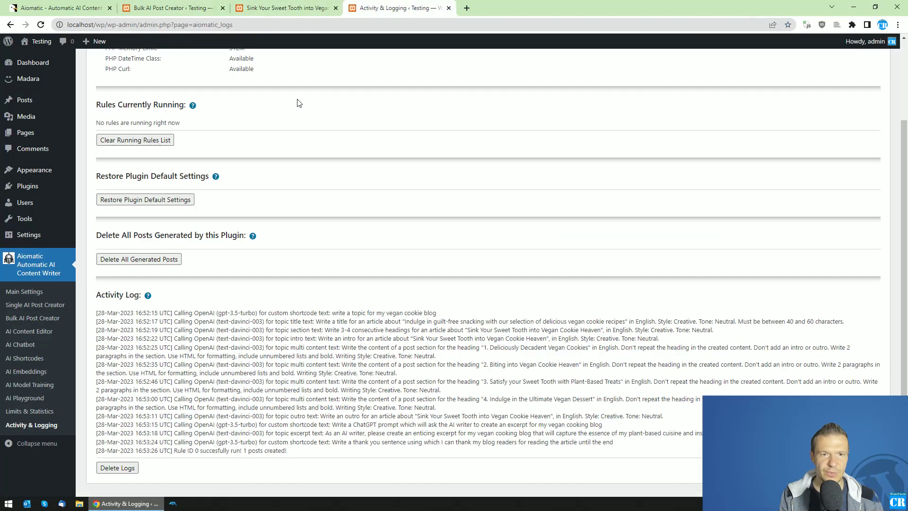
{"action": "left_click", "coordinate": [283, 7]}
{"action": "scroll", "coordinate": [252, 88], "scroll_direction": "up", "scroll_amount": 9}
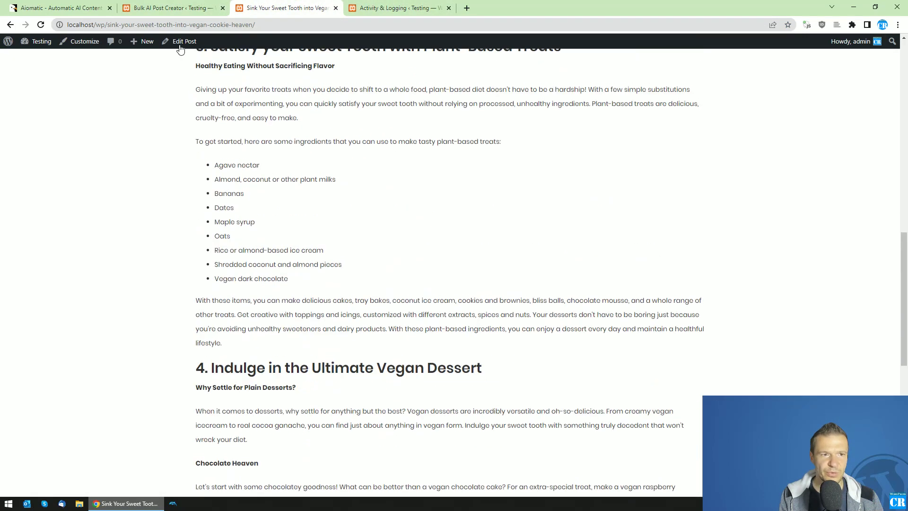
Open the vegan cookie post's editor in a new tab and scroll through its Custom Fields and Excerpt panel
{"action": "middle_click", "coordinate": [180, 42]}
{"action": "left_click", "coordinate": [378, 7]}
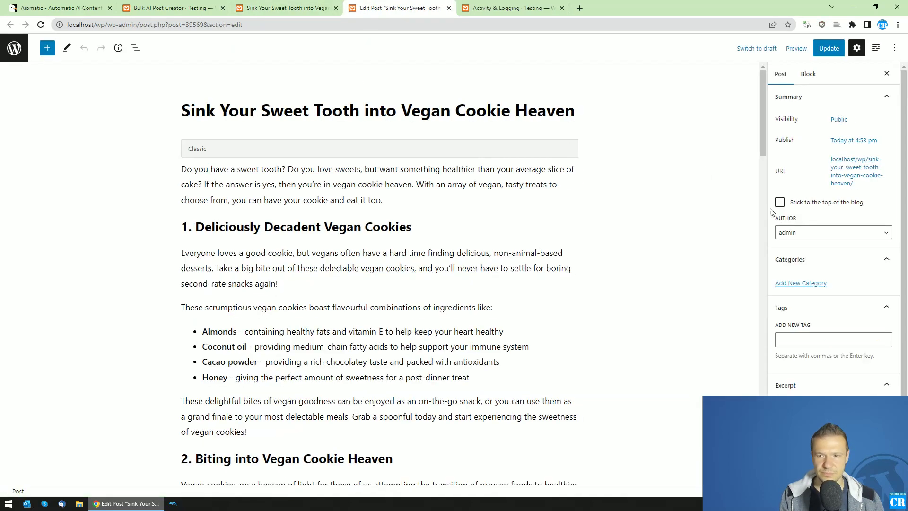
{"action": "scroll", "coordinate": [732, 282], "scroll_direction": "down", "scroll_amount": 20}
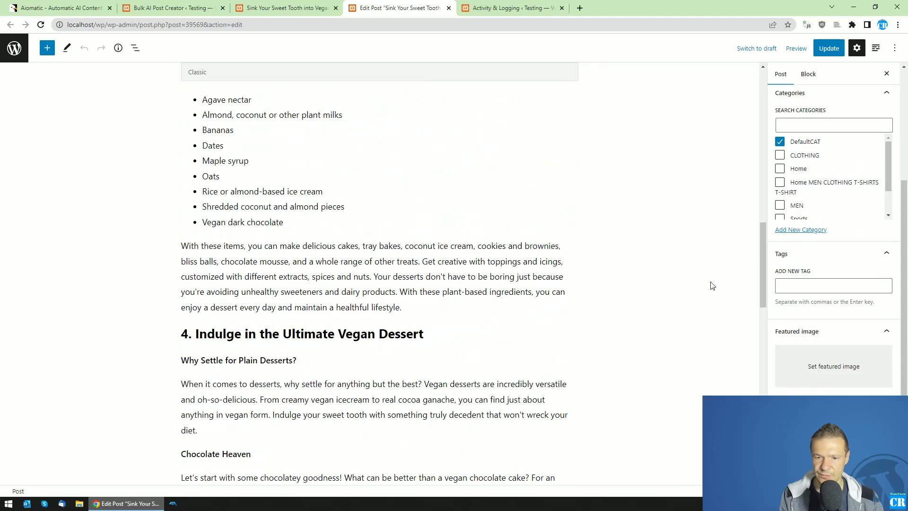
{"action": "scroll", "coordinate": [691, 281], "scroll_direction": "down", "scroll_amount": 6}
{"action": "scroll", "coordinate": [832, 313], "scroll_direction": "down", "scroll_amount": 2}
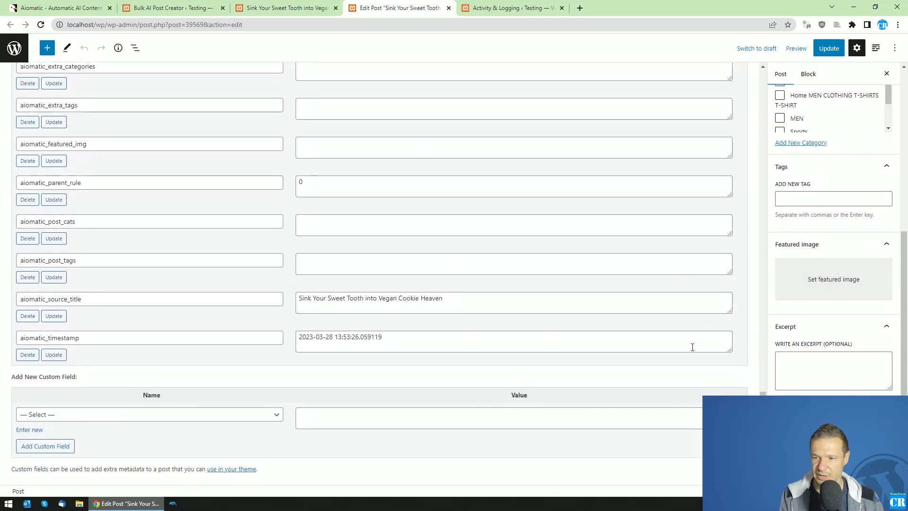
{"action": "scroll", "coordinate": [802, 373], "scroll_direction": "up", "scroll_amount": 3}
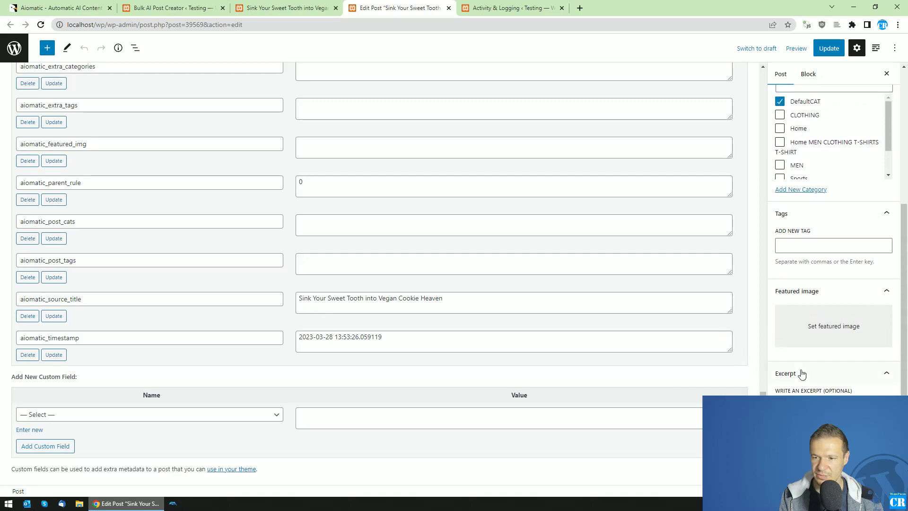
{"action": "scroll", "coordinate": [792, 376], "scroll_direction": "down", "scroll_amount": 3}
{"action": "scroll", "coordinate": [760, 367], "scroll_direction": "up", "scroll_amount": 15}
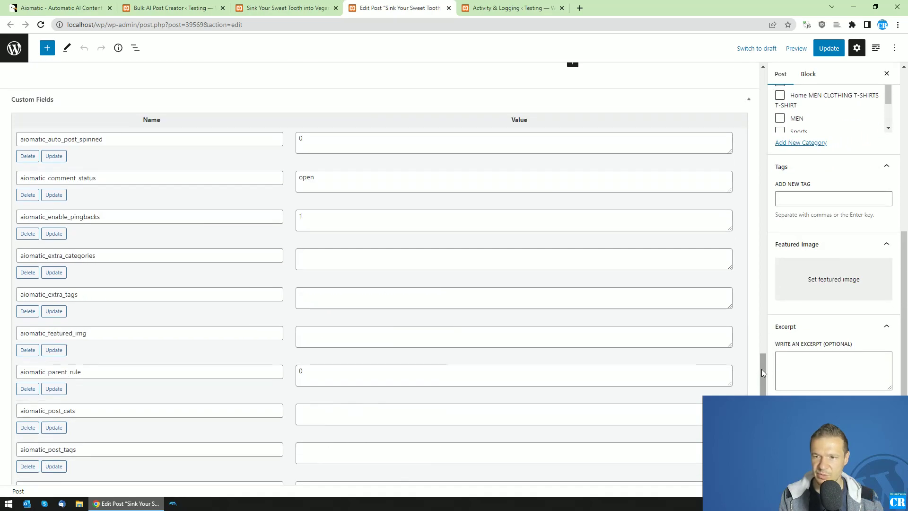
{"action": "scroll", "coordinate": [714, 367], "scroll_direction": "up", "scroll_amount": 10}
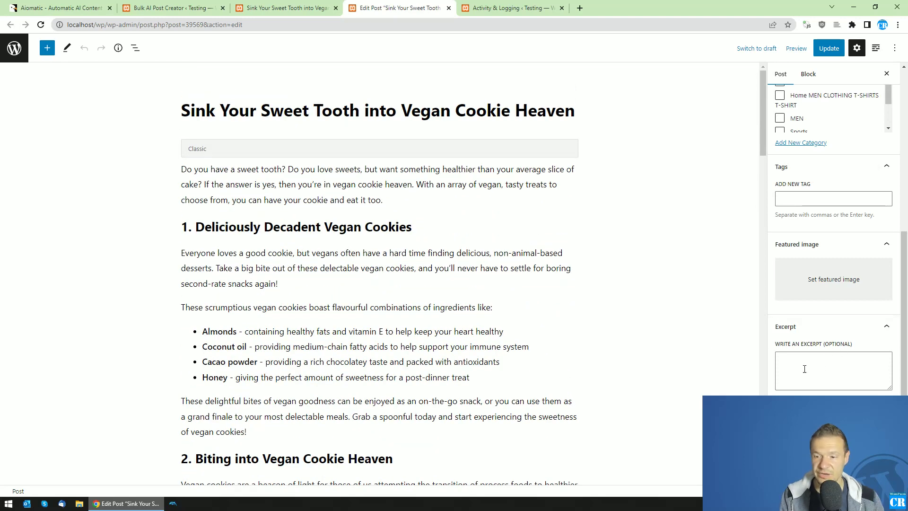
{"action": "scroll", "coordinate": [823, 364], "scroll_direction": "up", "scroll_amount": 6}
Revisit the published vegan cookie post and reload the Aiomatic activity log
{"action": "key", "text": "ctrl+Page_Up"}
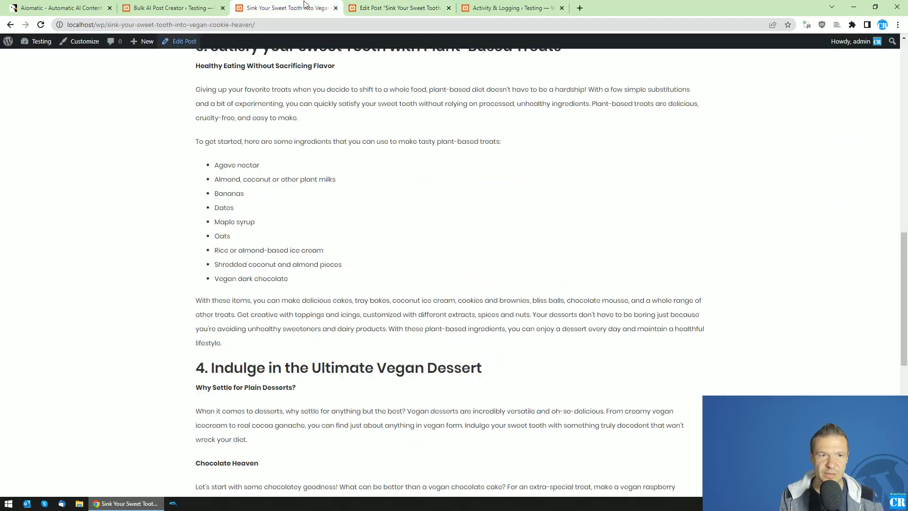
{"action": "key", "text": "ctrl+Page_Up"}
{"action": "scroll", "coordinate": [372, 250], "scroll_direction": "up", "scroll_amount": 15}
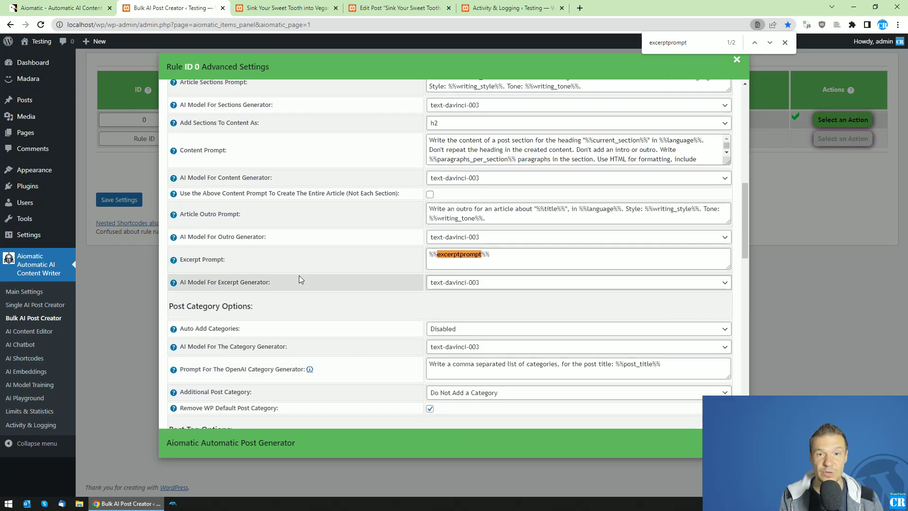
{"action": "left_click", "coordinate": [282, 4]}
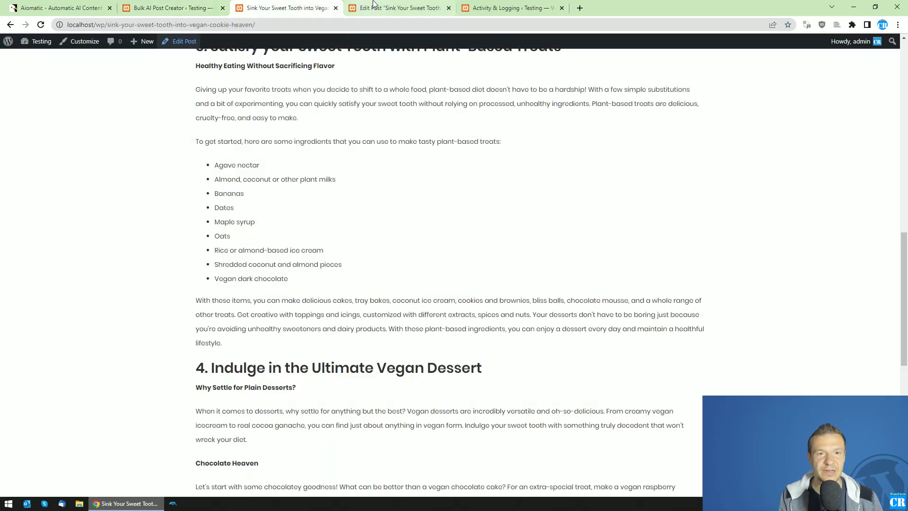
{"action": "left_click", "coordinate": [495, 5]}
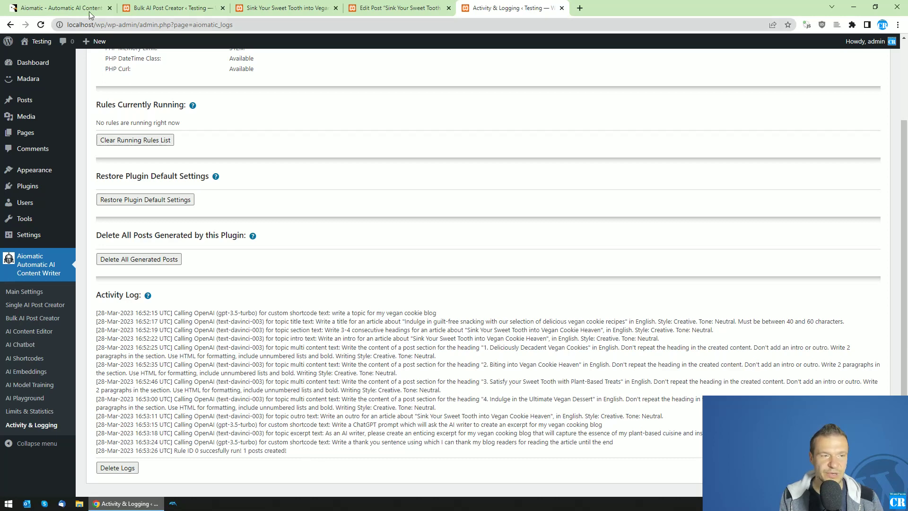
{"action": "left_click", "coordinate": [40, 24]}
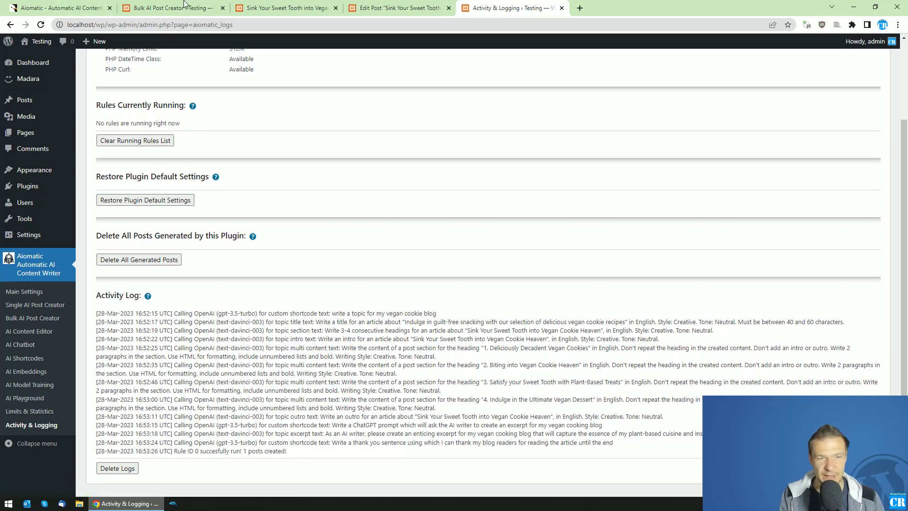
Return to rule 0's advanced settings and highlight %%excerptprompt%% in the Excerpt Prompt
{"action": "left_click", "coordinate": [60, 7]}
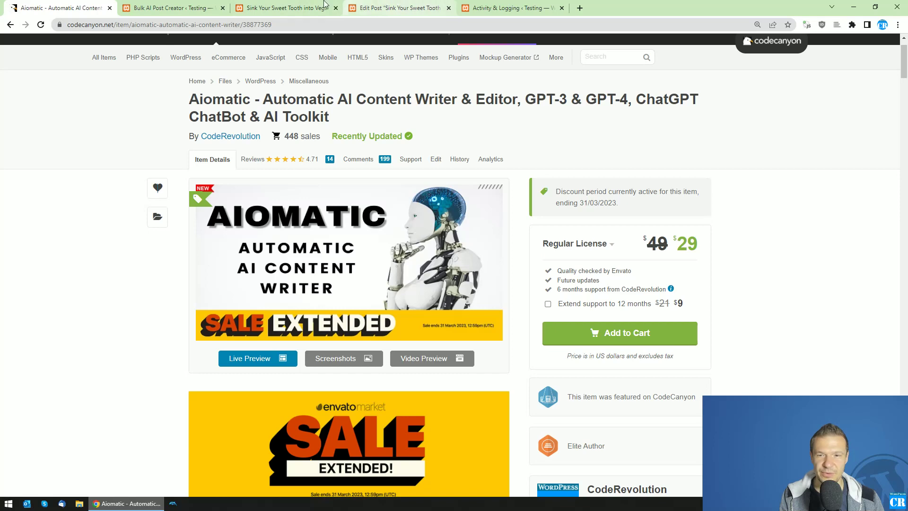
{"action": "left_click", "coordinate": [284, 7]}
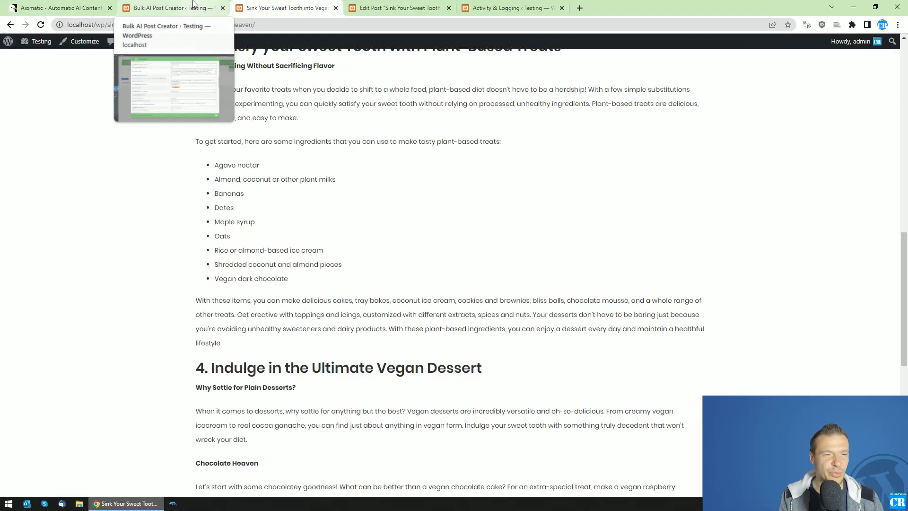
{"action": "left_click", "coordinate": [193, 4]}
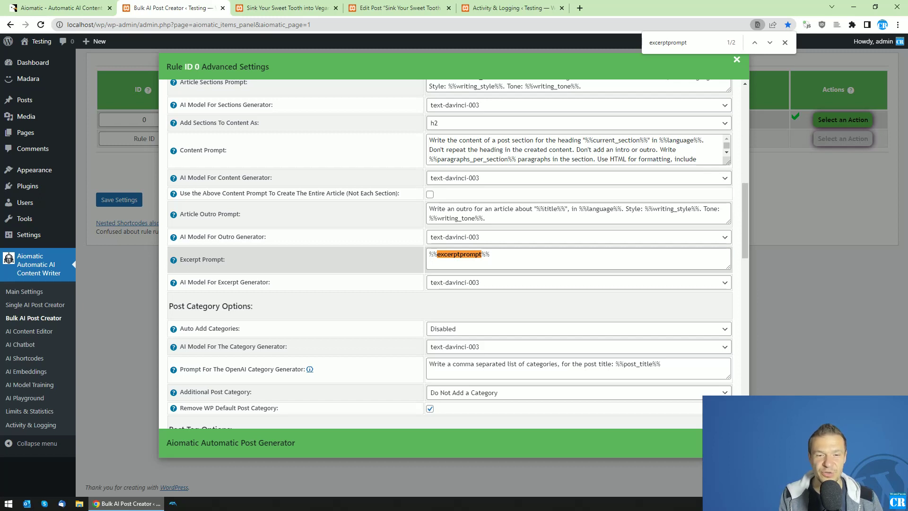
{"action": "left_click_drag", "start_coordinate": [429, 255], "coordinate": [487, 255]}
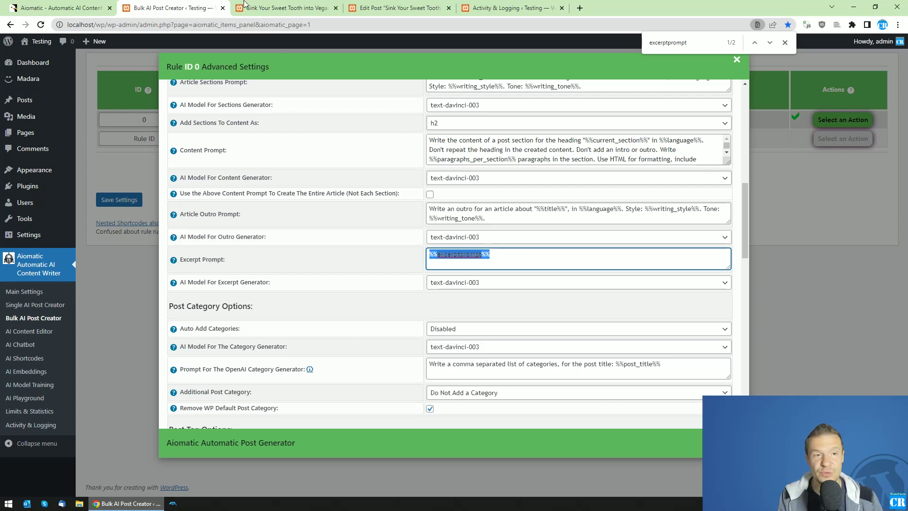
Switch to the browser tab showing Aiomatic's CodeCanyon item page
{"action": "key", "text": "ctrl+shift+Tab"}
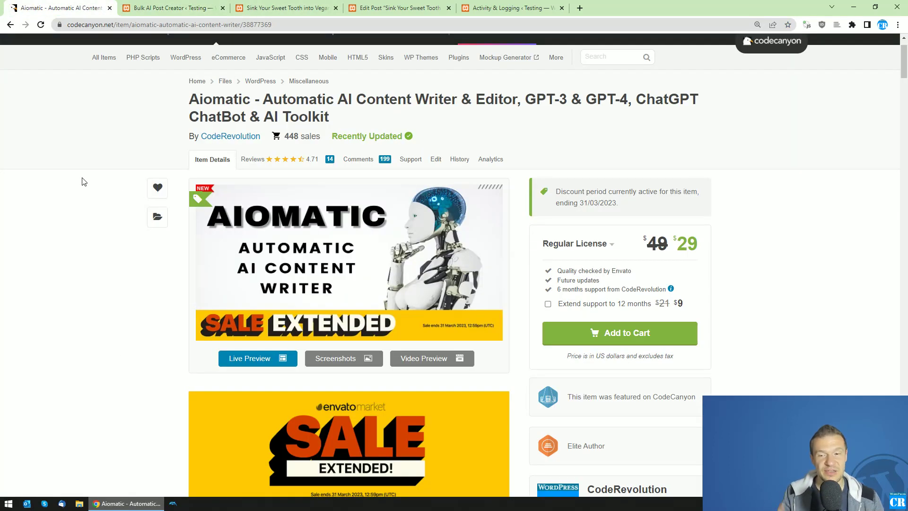